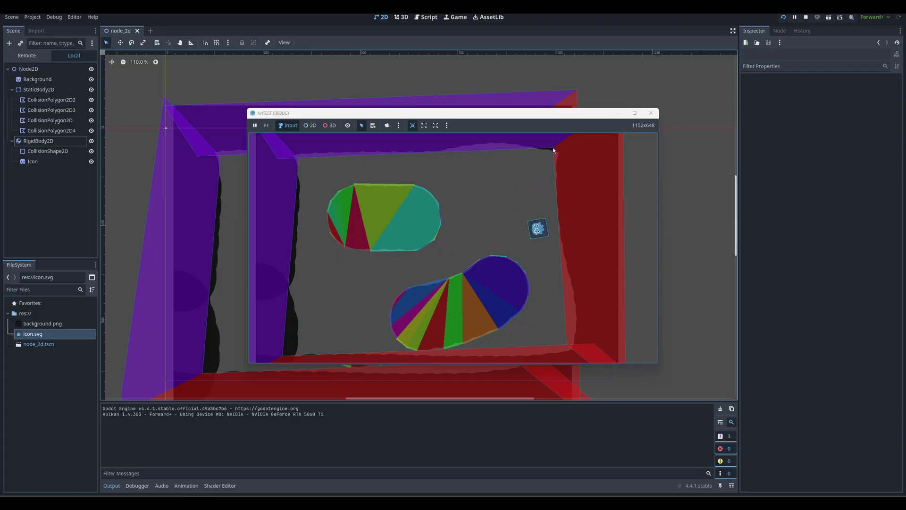
Maximize the running game's debug window
{"action": "left_click", "coordinate": [635, 113]}
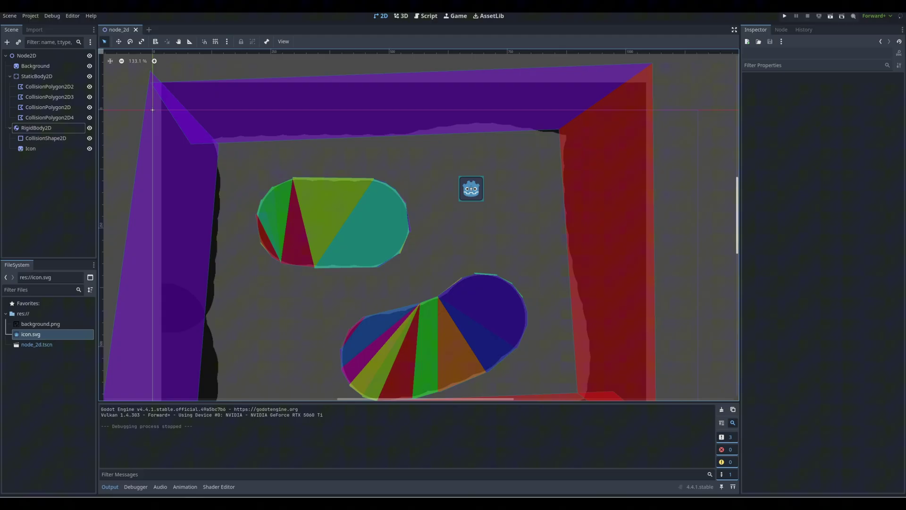
Create a new Godot project named horseracetest with the Forward+ renderer from the Project Manager
{"action": "right_click", "coordinate": [193, 502]}
{"action": "left_click", "coordinate": [196, 459]}
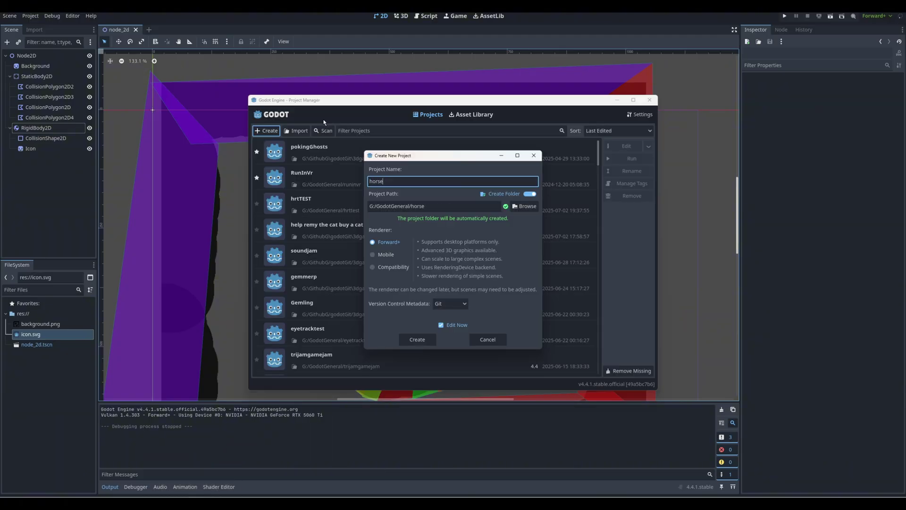
{"action": "left_click", "coordinate": [416, 338]}
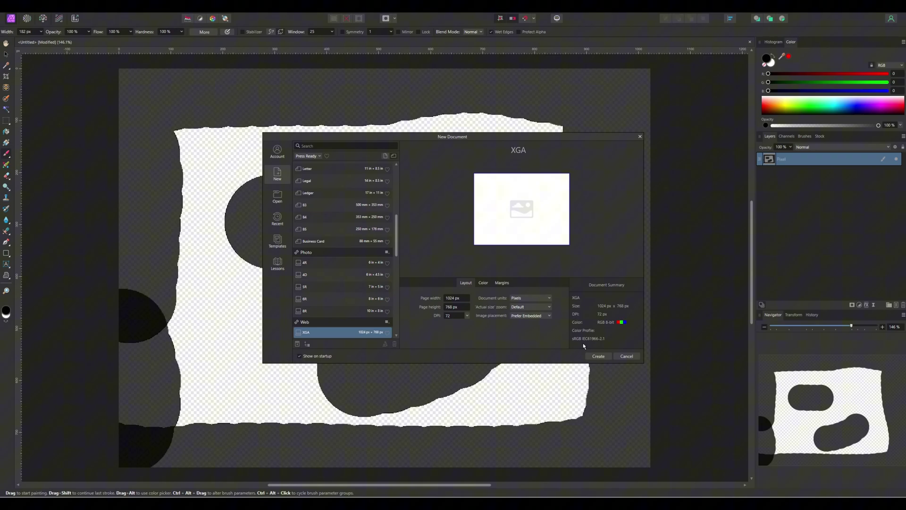
In Affinity Photo, create an XGA document of 1024 x 768 px and give it a transparent background
{"action": "left_click", "coordinate": [596, 356]}
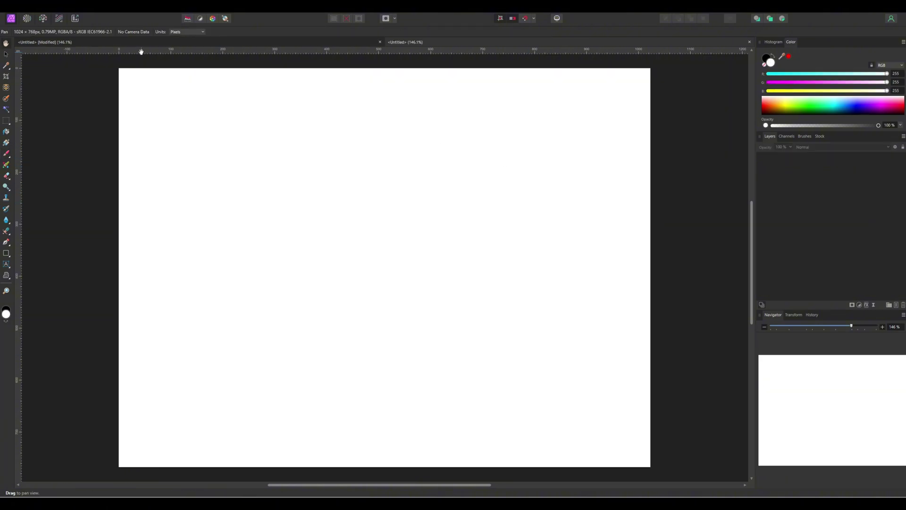
{"action": "left_click", "coordinate": [78, 8]}
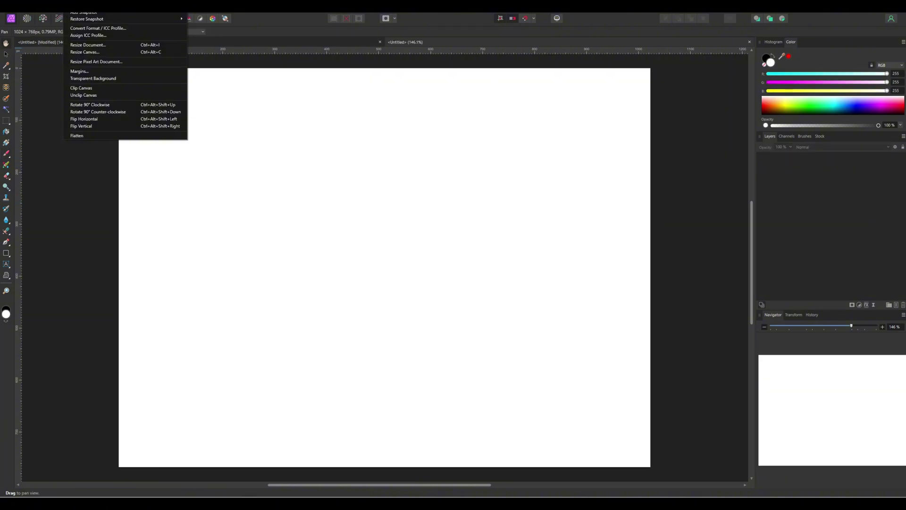
{"action": "left_click", "coordinate": [99, 80]}
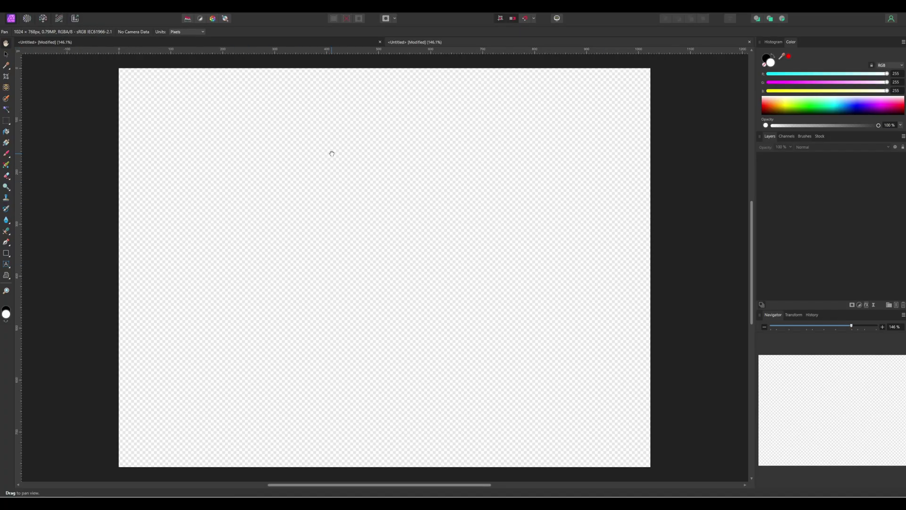
Paint thick black walls around the canvas edges and a large blob in the middle with the Paint Brush
{"action": "mouse_move", "coordinate": [332, 153]}
{"action": "left_mouse_down"}
{"action": "mouse_move", "coordinate": [320, 202]}
{"action": "mouse_move", "coordinate": [326, 163]}
{"action": "left_mouse_up"}
{"action": "scroll", "coordinate": [540, 215], "scroll_direction": "up", "scroll_amount": 3, "text": "ctrl"}
{"action": "scroll", "coordinate": [516, 192], "scroll_direction": "up", "scroll_amount": 6, "text": "ctrl"}
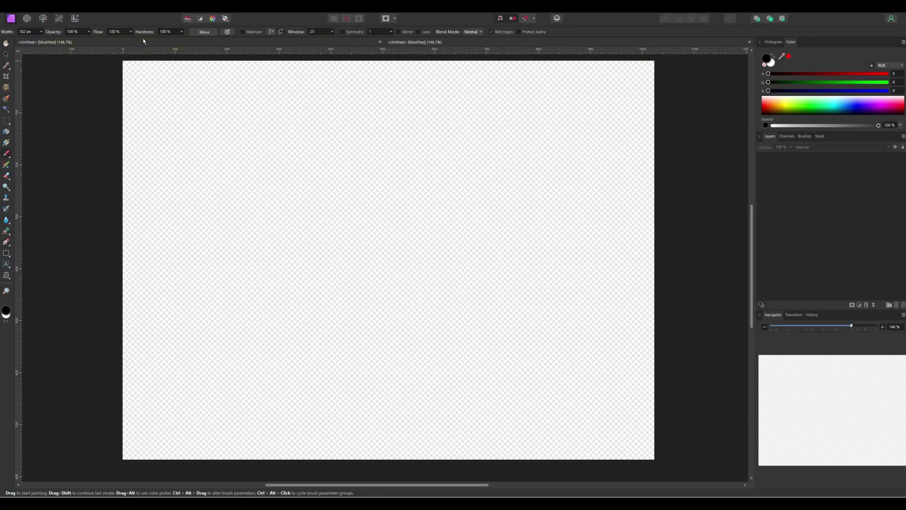
{"action": "mouse_move", "coordinate": [160, 109]}
{"action": "left_mouse_down"}
{"action": "mouse_move", "coordinate": [97, 178]}
{"action": "mouse_move", "coordinate": [131, 115]}
{"action": "mouse_move", "coordinate": [481, 72]}
{"action": "mouse_move", "coordinate": [688, 126]}
{"action": "mouse_move", "coordinate": [649, 329]}
{"action": "mouse_move", "coordinate": [247, 455]}
{"action": "mouse_move", "coordinate": [61, 445]}
{"action": "mouse_move", "coordinate": [111, 348]}
{"action": "mouse_move", "coordinate": [234, 230]}
{"action": "left_mouse_up"}
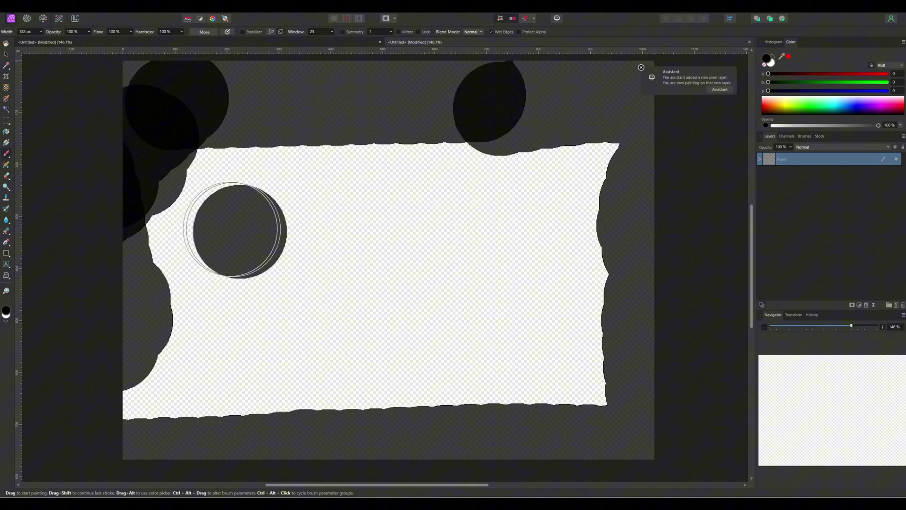
{"action": "mouse_move", "coordinate": [176, 165]}
{"action": "left_mouse_down"}
{"action": "mouse_move", "coordinate": [122, 335]}
{"action": "mouse_move", "coordinate": [136, 420]}
{"action": "left_mouse_up"}
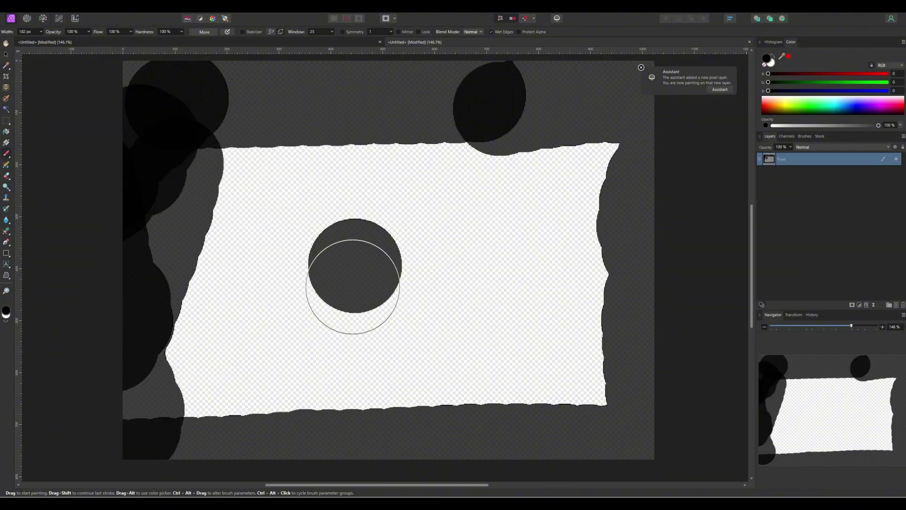
{"action": "left_click_drag", "start_coordinate": [352, 270], "coordinate": [379, 242]}
Reduce the brush width to 50 px and paint four separate short strokes as obstacles around the central blob
{"action": "key", "text": "["}
{"action": "key", "text": "["}
{"action": "key", "text": "["}
{"action": "key", "text": "["}
{"action": "key", "text": "["}
{"action": "key", "text": "["}
{"action": "key", "text": "["}
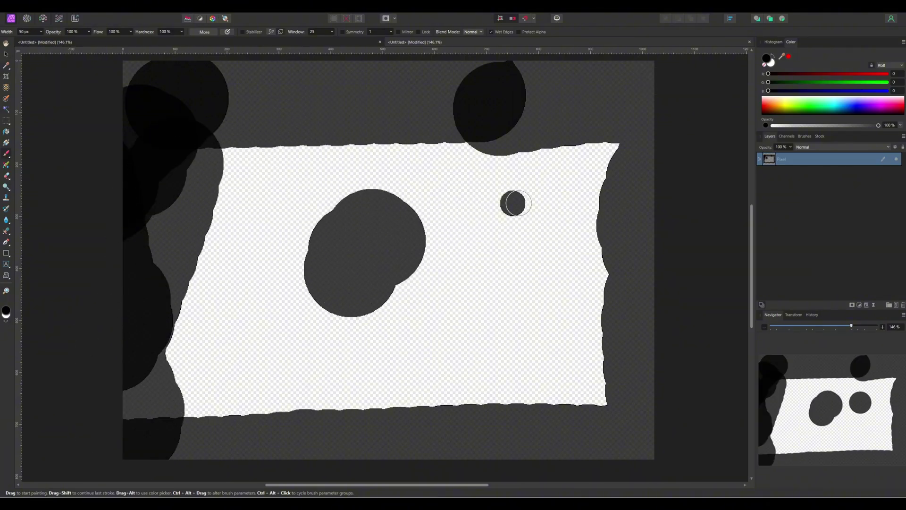
{"action": "left_click_drag", "start_coordinate": [517, 203], "coordinate": [492, 306]}
{"action": "left_click_drag", "start_coordinate": [435, 338], "coordinate": [354, 378]}
{"action": "left_click_drag", "start_coordinate": [234, 348], "coordinate": [242, 285]}
{"action": "left_click_drag", "start_coordinate": [279, 191], "coordinate": [299, 166]}
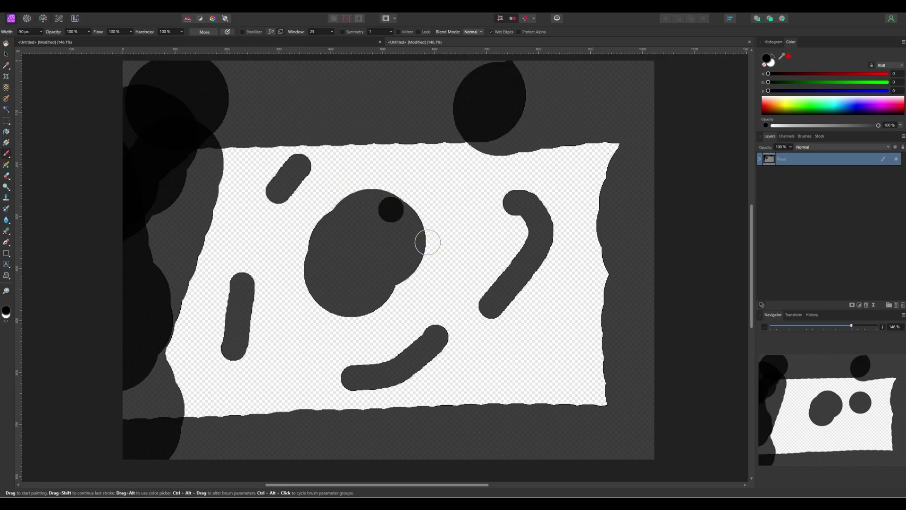
Erase most of the central blob and an opening up through the upper wall, and paint a bar closing the opening along the canvas's upper edge
{"action": "key", "text": "e"}
{"action": "mouse_move", "coordinate": [372, 254]}
{"action": "left_mouse_down"}
{"action": "mouse_move", "coordinate": [415, 182]}
{"action": "mouse_move", "coordinate": [375, 243]}
{"action": "mouse_move", "coordinate": [374, 112]}
{"action": "mouse_move", "coordinate": [312, 98]}
{"action": "left_mouse_up"}
{"action": "key", "text": "b"}
{"action": "left_click_drag", "start_coordinate": [276, 134], "coordinate": [461, 66]}
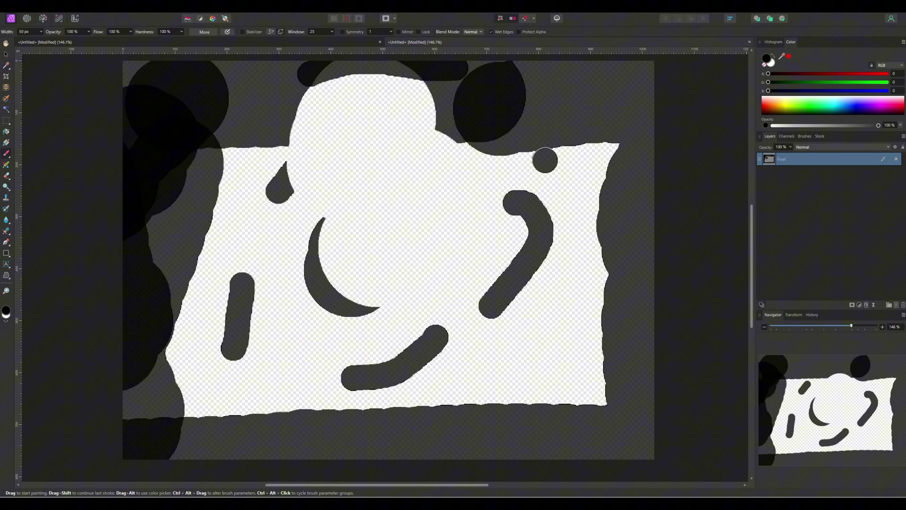
Open the export settings for the whole drawing with PNG as the format
{"action": "key", "text": "ctrl+alt+shift+w"}
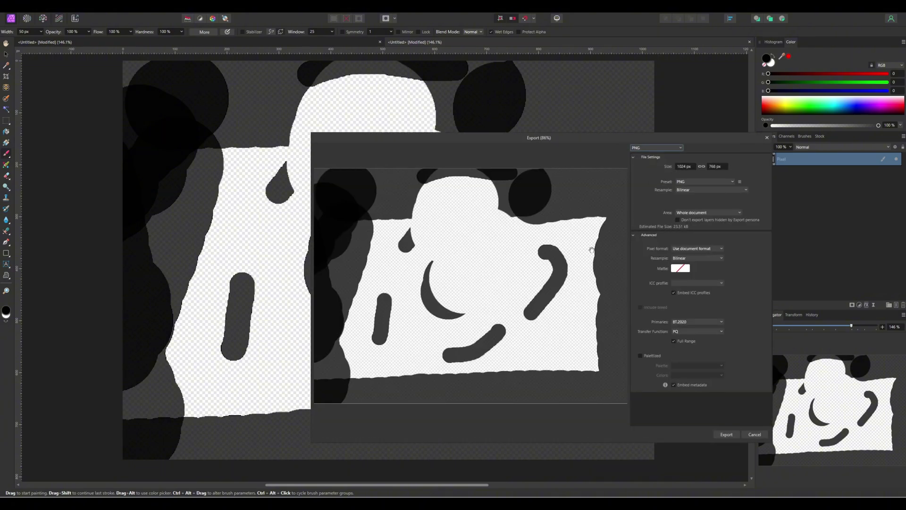
{"action": "scroll", "coordinate": [488, 232], "scroll_direction": "up", "scroll_amount": 2}
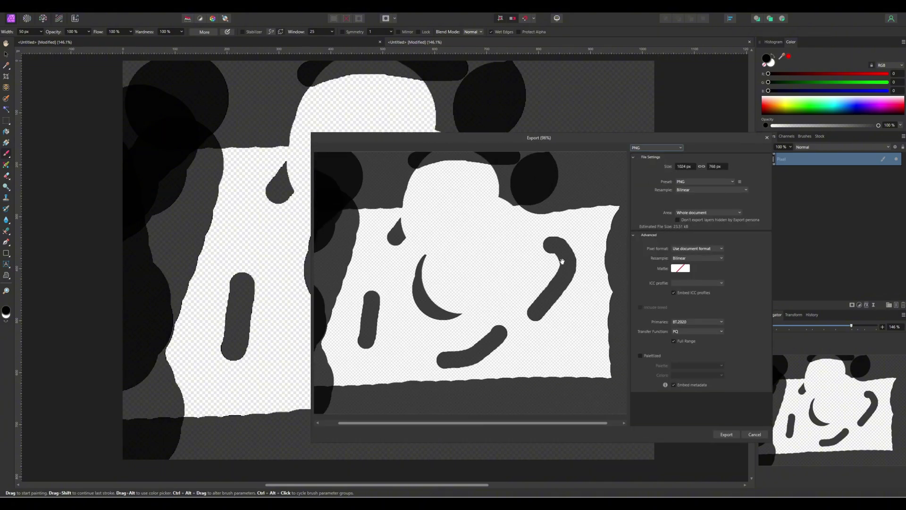
Switch to the horseracetest project in Godot and create a 2D scene root node
{"action": "key", "text": "alt+Tab"}
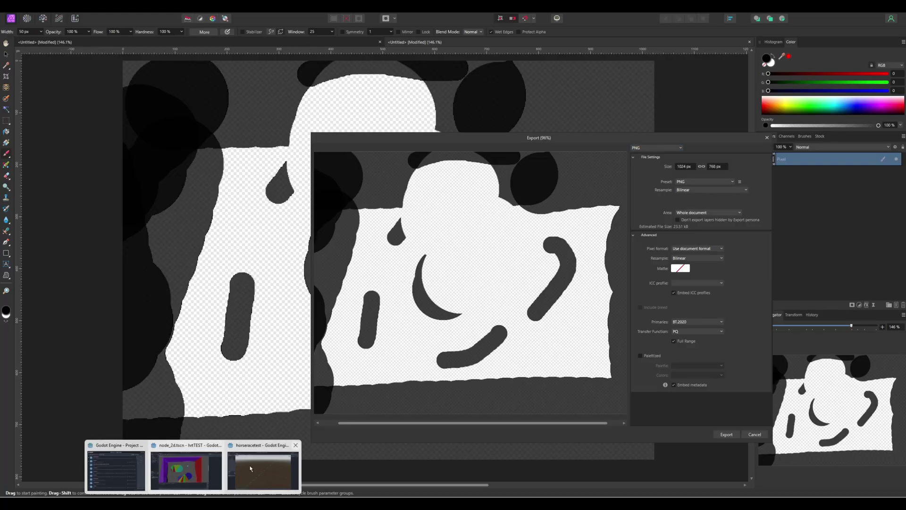
{"action": "left_click", "coordinate": [34, 69]}
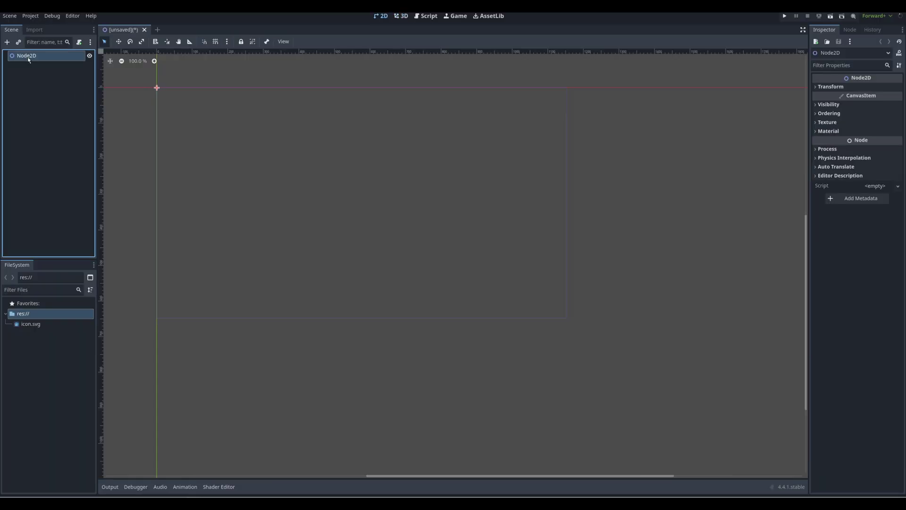
Open the res:// project folder in the file manager and copy its full path
{"action": "right_click", "coordinate": [50, 312]}
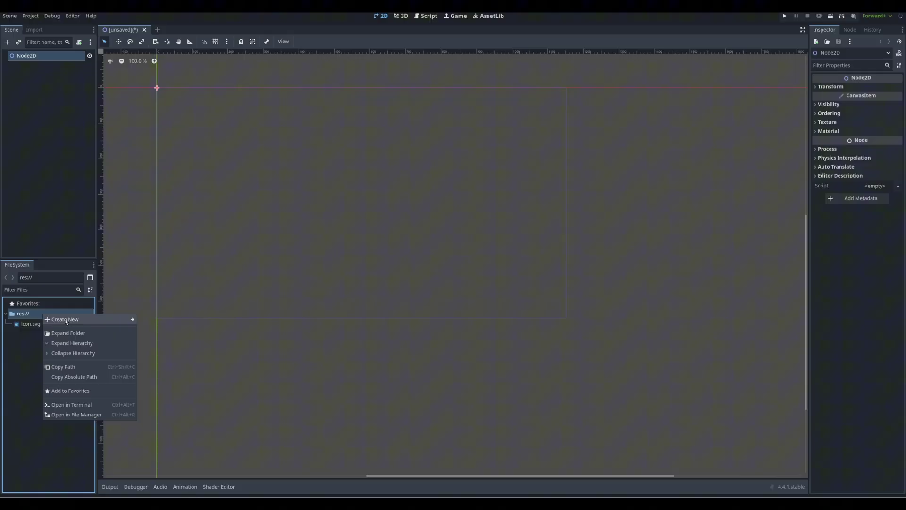
{"action": "left_click", "coordinate": [73, 417]}
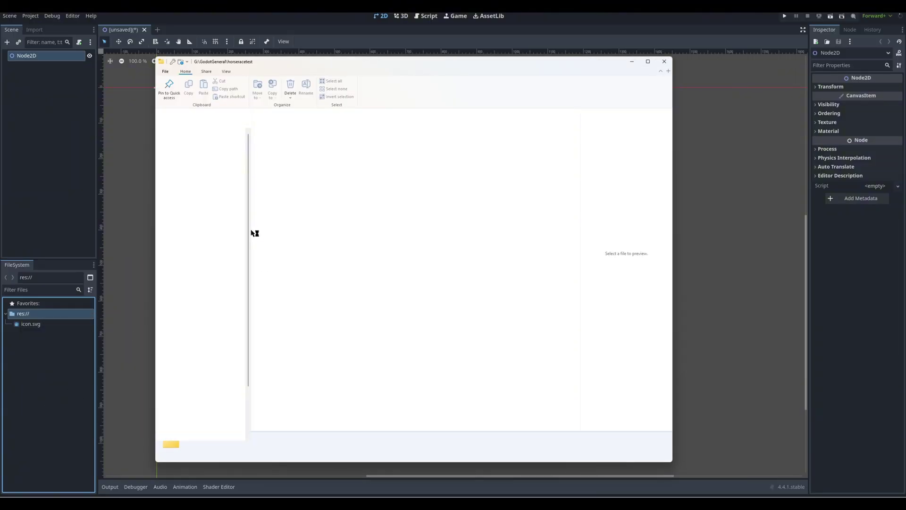
{"action": "left_click_drag", "start_coordinate": [382, 67], "coordinate": [322, 73]}
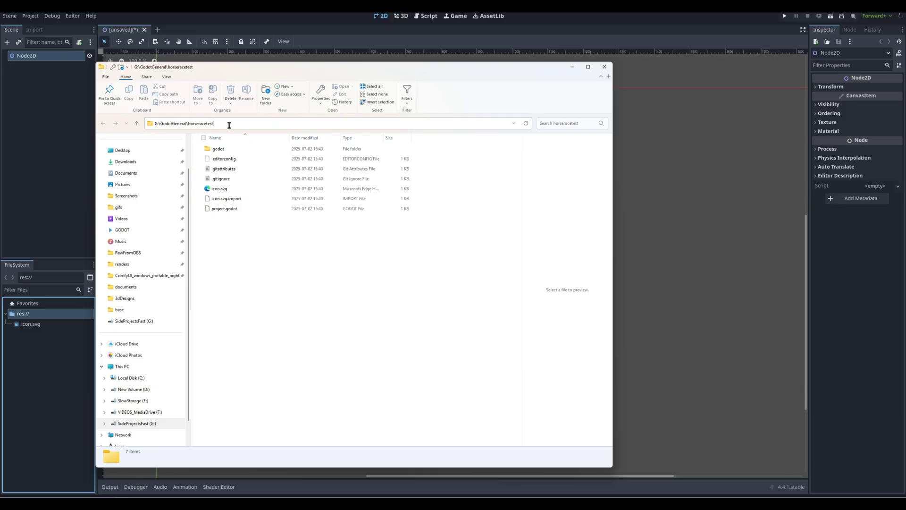
{"action": "left_click", "coordinate": [229, 124]}
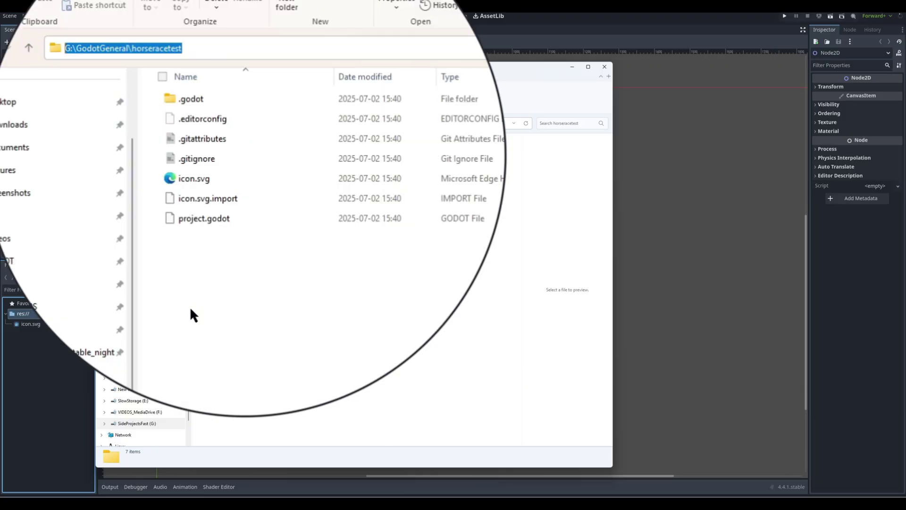
{"action": "key", "text": "BackSpace"}
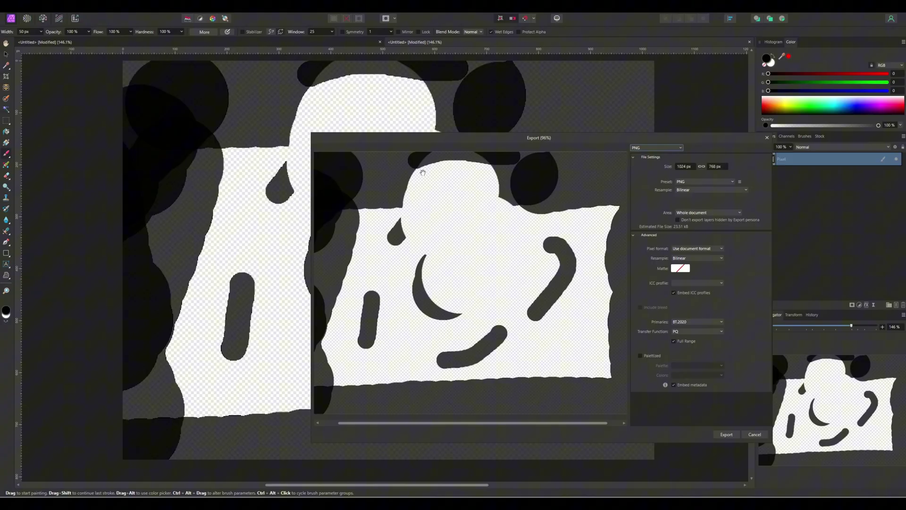
Switch to Affinity Photo and export the drawing as Untitled.png into the G:\GodotGeneral\horseracetest folder
{"action": "left_click", "coordinate": [727, 434]}
{"action": "left_click", "coordinate": [227, 19]}
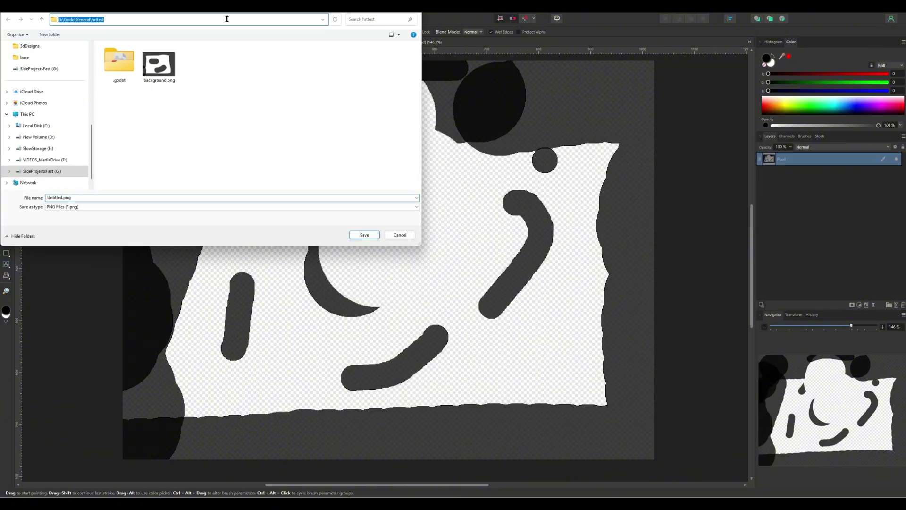
{"action": "key", "text": "Return"}
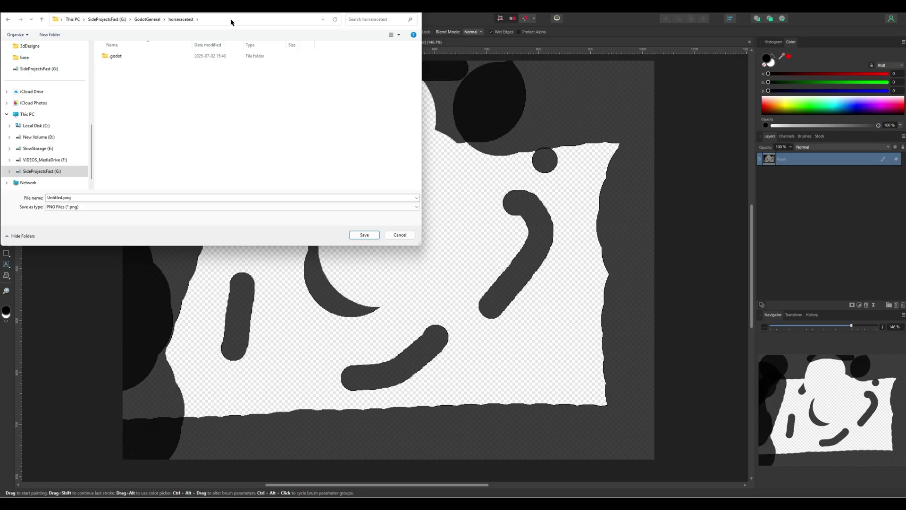
{"action": "left_click_drag", "start_coordinate": [258, 6], "coordinate": [285, 165]}
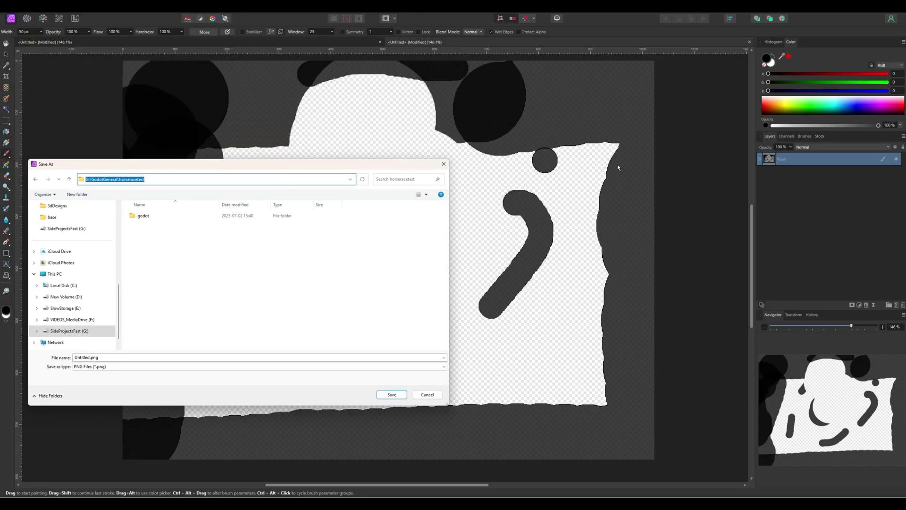
{"action": "left_click", "coordinate": [368, 270]}
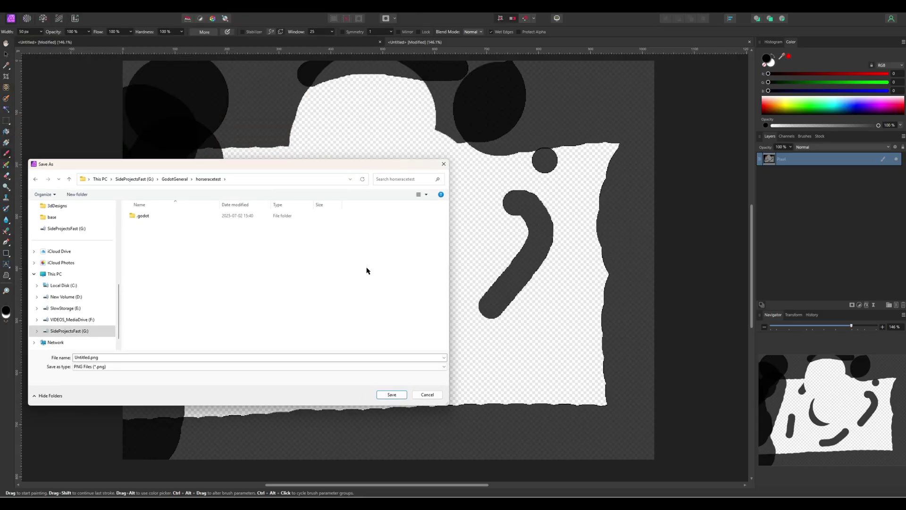
{"action": "left_click", "coordinate": [400, 394]}
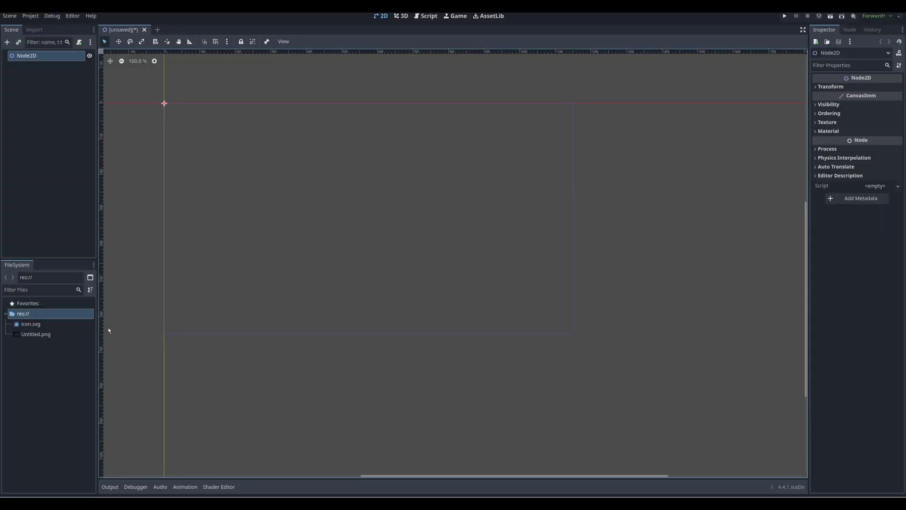
Switch to Godot and place Untitled.png in the 2D scene as a sprite under Node2D
{"action": "left_click_drag", "start_coordinate": [43, 334], "coordinate": [374, 225]}
{"action": "scroll", "coordinate": [388, 118], "scroll_direction": "up", "scroll_amount": 3}
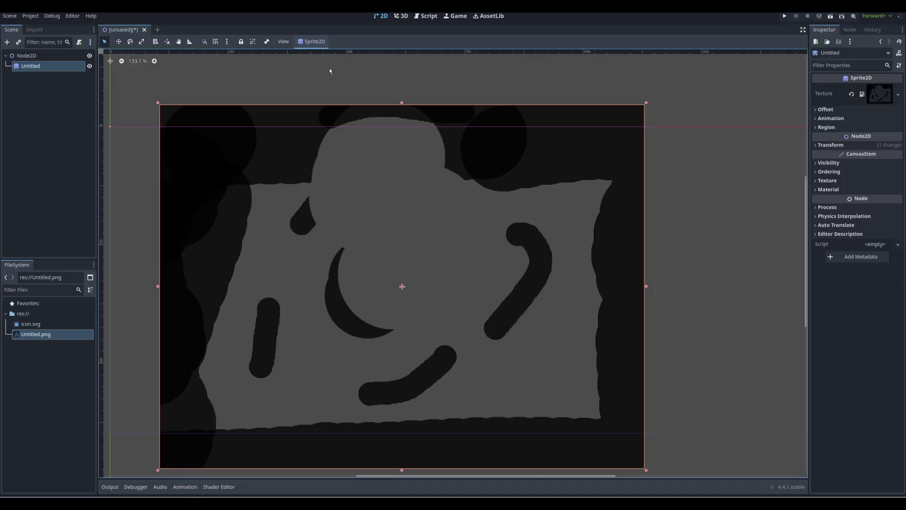
Preview converting the Untitled sprite to a MeshInstance2D, examine the generated mesh, and cancel the conversion
{"action": "left_click", "coordinate": [314, 41]}
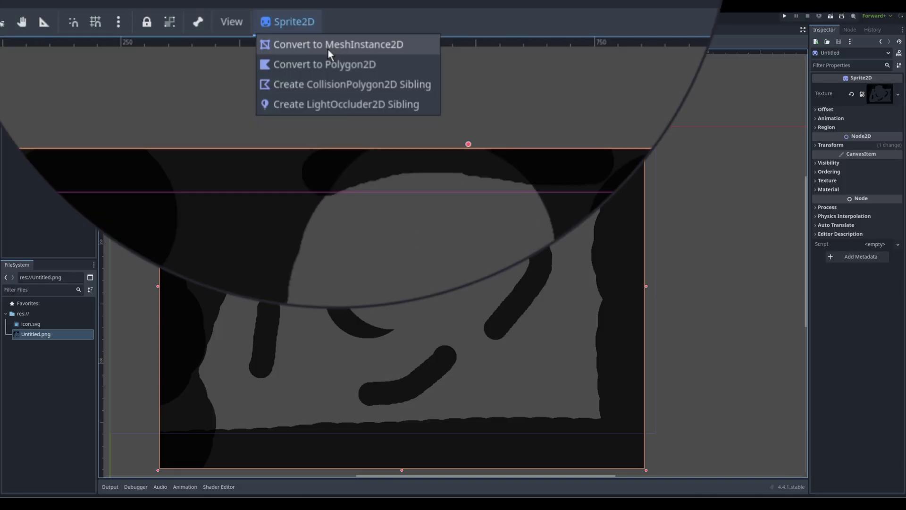
{"action": "left_click", "coordinate": [332, 53]}
{"action": "scroll", "coordinate": [432, 255], "scroll_direction": "up", "scroll_amount": 6}
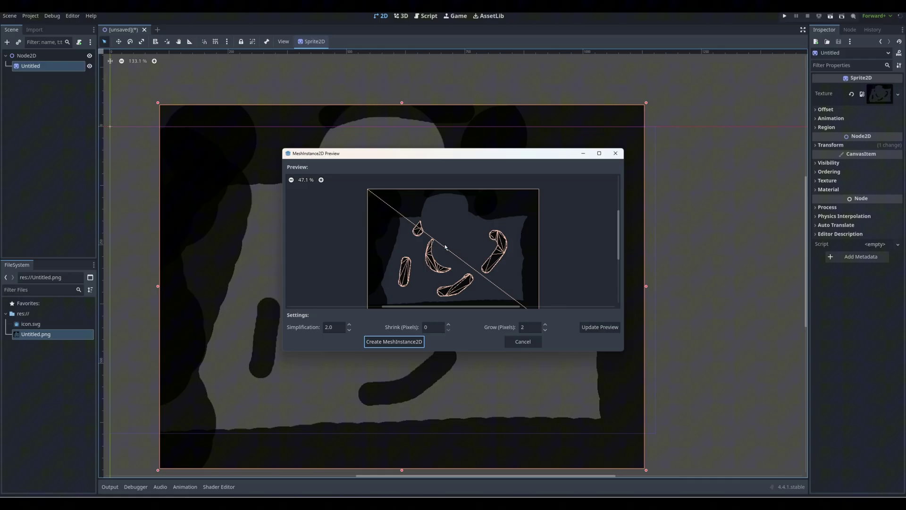
{"action": "scroll", "coordinate": [447, 226], "scroll_direction": "down", "scroll_amount": 5}
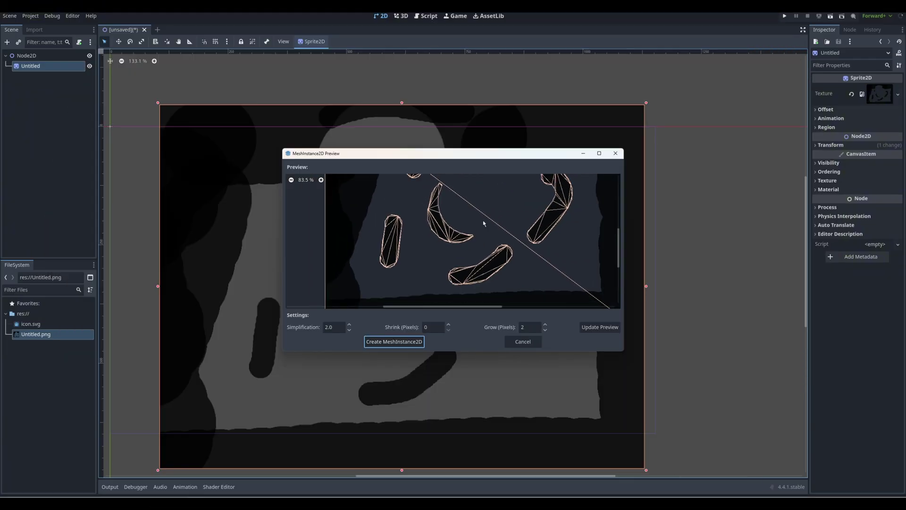
{"action": "left_click", "coordinate": [523, 342]}
Preview converting the Untitled sprite to a Polygon2D and cancel the conversion
{"action": "left_click", "coordinate": [315, 42]}
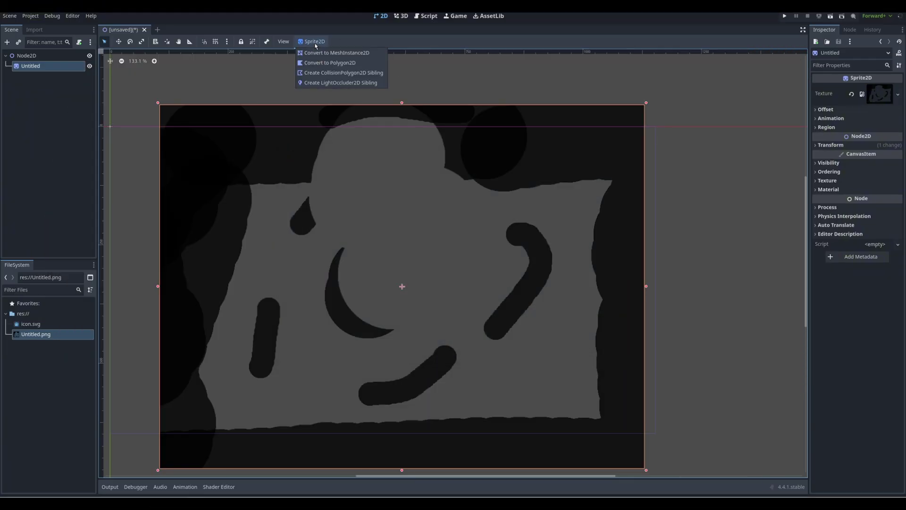
{"action": "left_click", "coordinate": [333, 62]}
{"action": "left_click", "coordinate": [519, 342]}
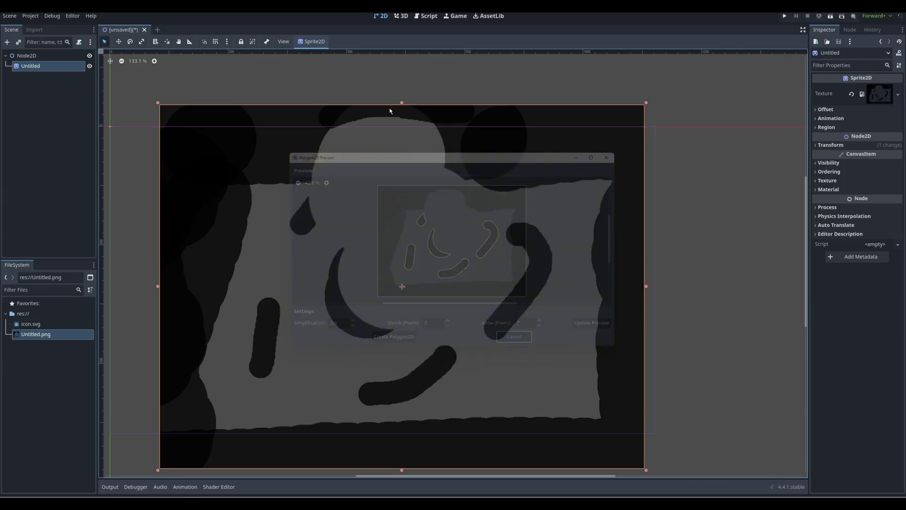
Create CollisionPolygon2D siblings from the Untitled sprite using the default simplification and grow settings
{"action": "left_click", "coordinate": [308, 42]}
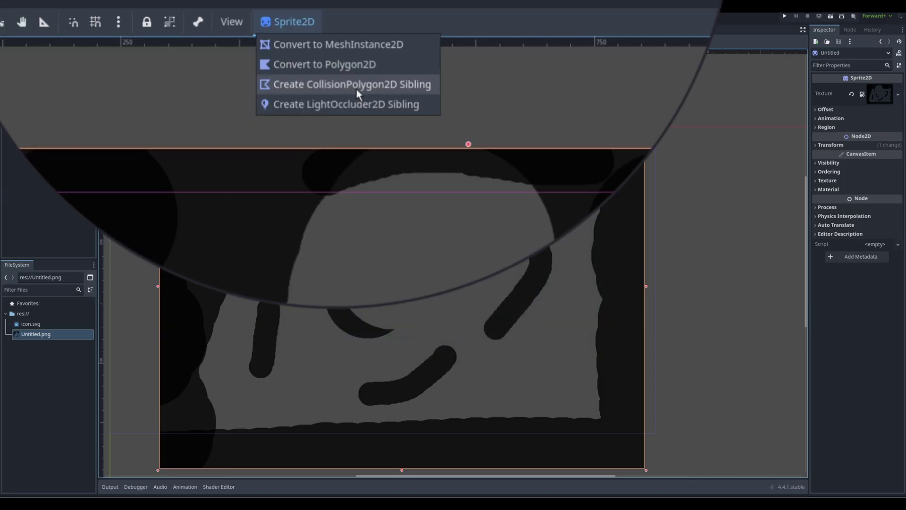
{"action": "left_click", "coordinate": [356, 89]}
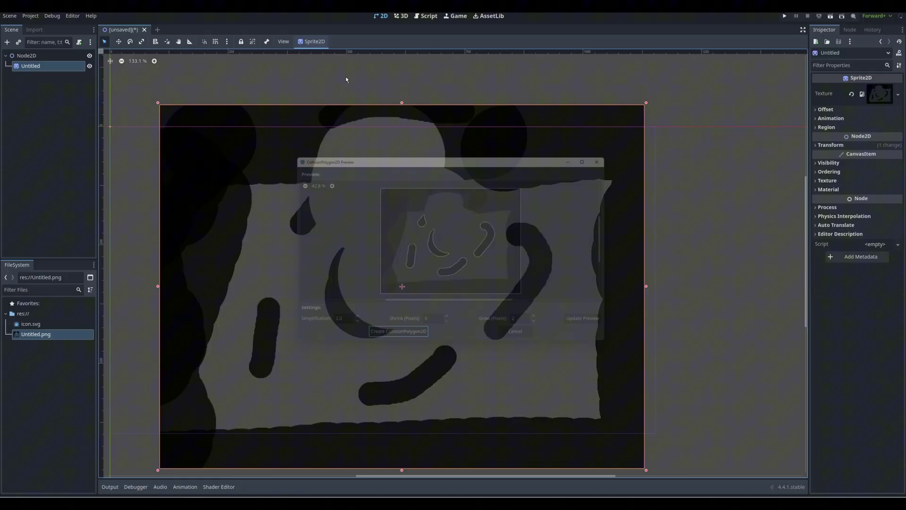
{"action": "left_click", "coordinate": [391, 340]}
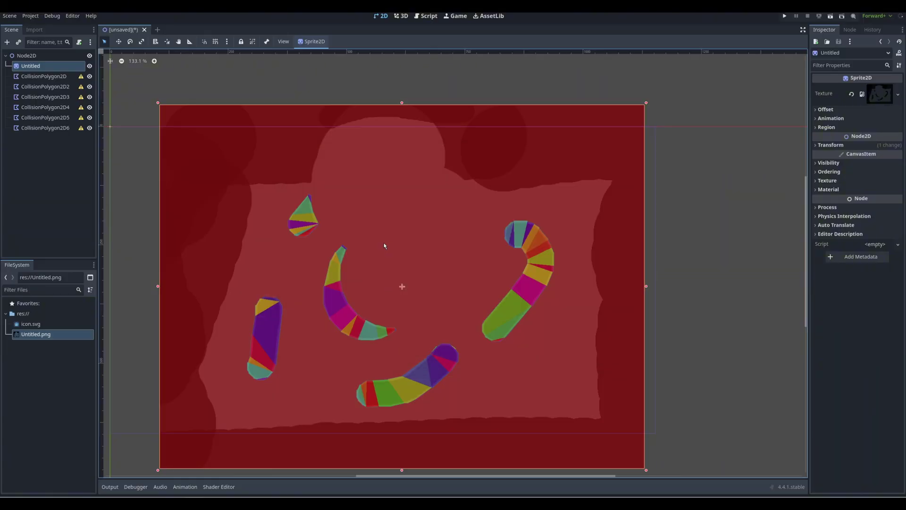
Delete the generated collision polygon that covers the whole track image
{"action": "left_click_drag", "start_coordinate": [385, 246], "coordinate": [879, 169]}
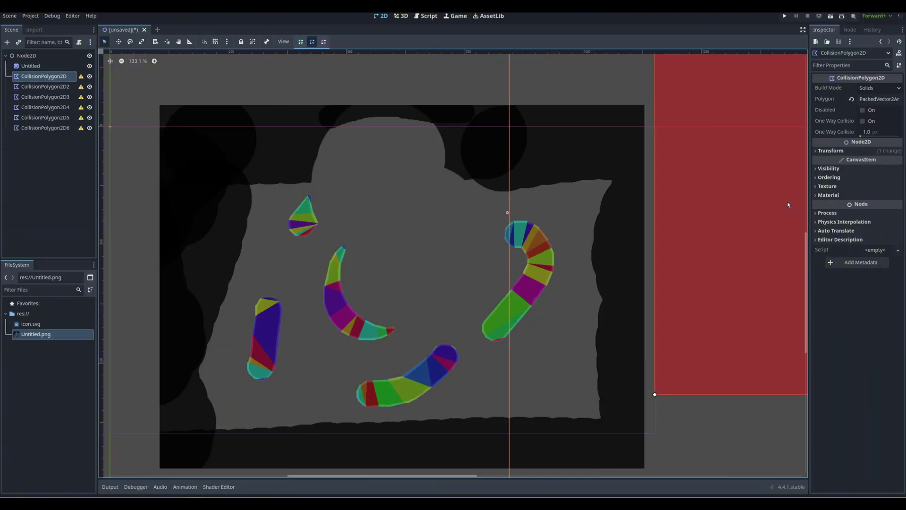
{"action": "scroll", "coordinate": [545, 247], "scroll_direction": "down", "scroll_amount": 8}
{"action": "left_click_drag", "start_coordinate": [788, 205], "coordinate": [724, 218]}
{"action": "key", "text": "Delete"}
{"action": "scroll", "coordinate": [501, 267], "scroll_direction": "up", "scroll_amount": 3}
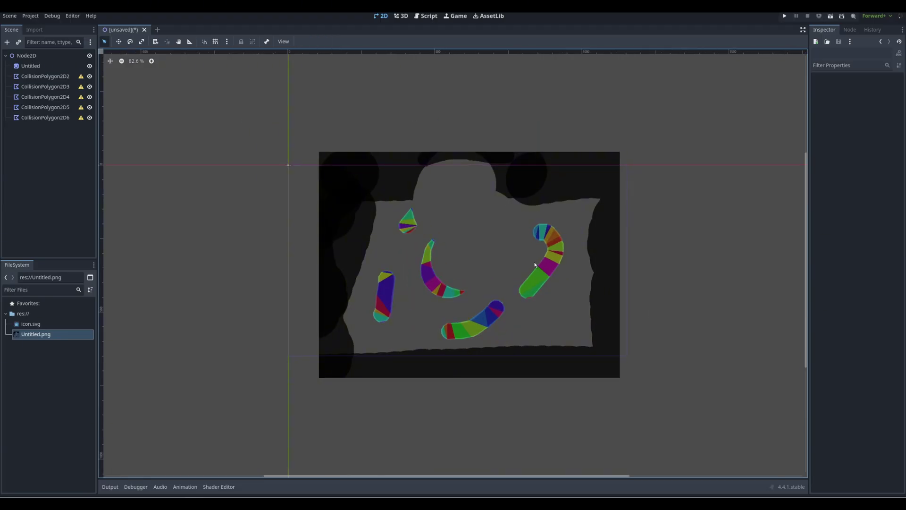
Try moving the individual obstacle collision polygons around the track and undo each move
{"action": "scroll", "coordinate": [556, 254], "scroll_direction": "up", "scroll_amount": 18}
{"action": "left_click_drag", "start_coordinate": [569, 234], "coordinate": [420, 250]}
{"action": "key", "text": "ctrl+z"}
{"action": "scroll", "coordinate": [528, 242], "scroll_direction": "down", "scroll_amount": 5}
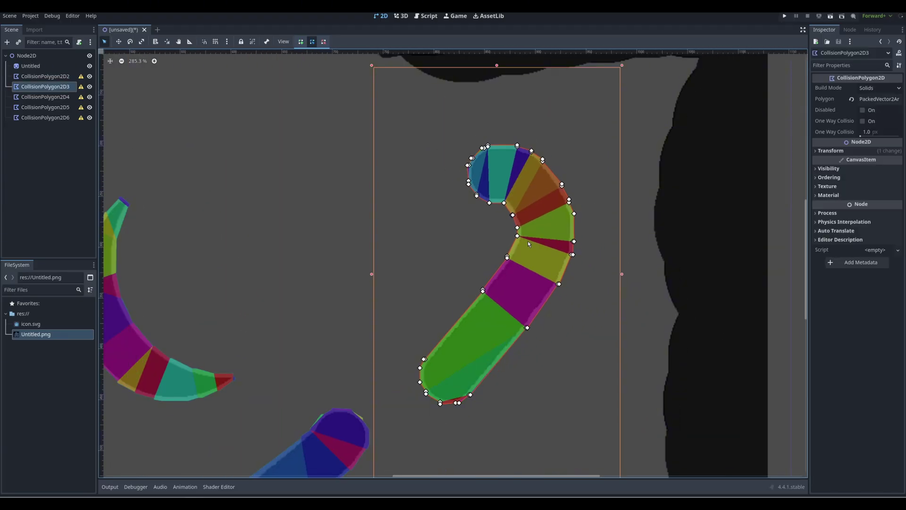
{"action": "scroll", "coordinate": [519, 246], "scroll_direction": "down", "scroll_amount": 8}
{"action": "left_click_drag", "start_coordinate": [528, 242], "coordinate": [359, 315]}
{"action": "key", "text": "ctrl+z"}
{"action": "left_click_drag", "start_coordinate": [350, 404], "coordinate": [428, 452]}
{"action": "key", "text": "ctrl+z"}
{"action": "middle_click_drag", "start_coordinate": [344, 255], "coordinate": [468, 203]}
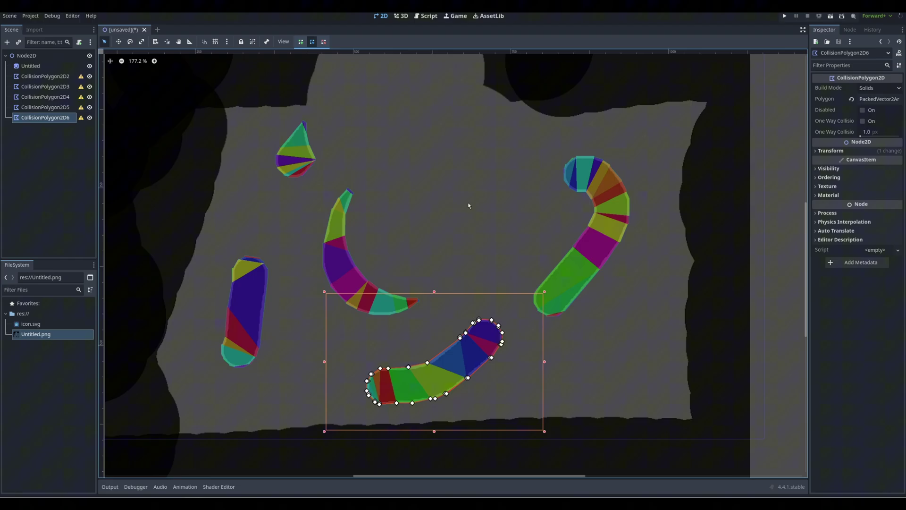
{"action": "left_click_drag", "start_coordinate": [354, 274], "coordinate": [392, 238]}
{"action": "key", "text": "ctrl+z"}
{"action": "left_click", "coordinate": [485, 185]}
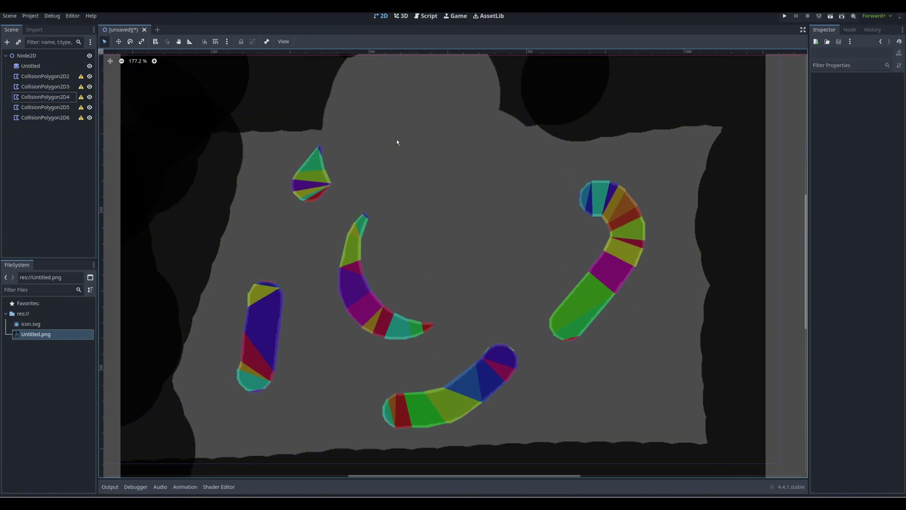
{"action": "scroll", "coordinate": [411, 123], "scroll_direction": "down", "scroll_amount": 2}
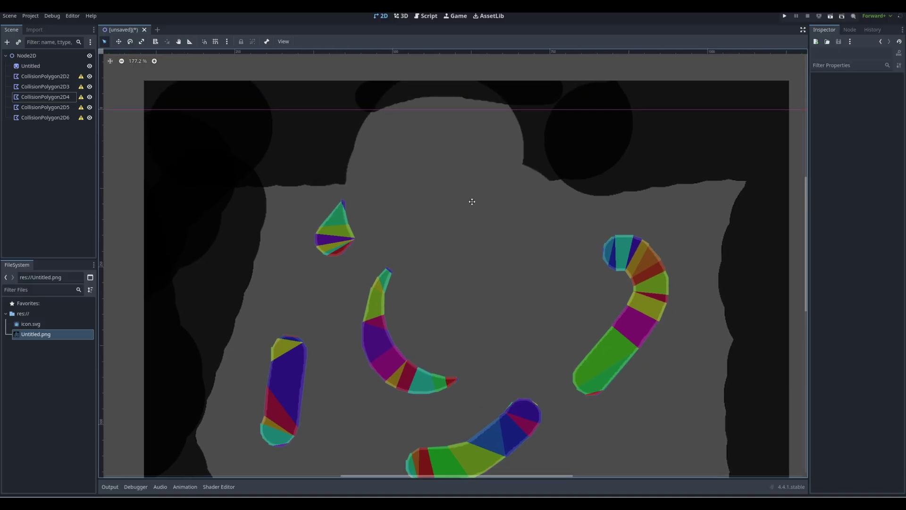
{"action": "left_click", "coordinate": [56, 120]}
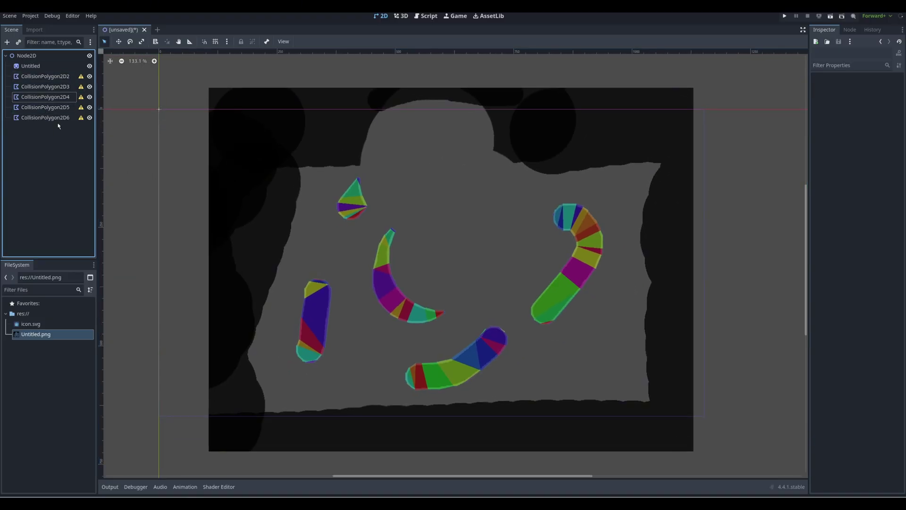
{"action": "key", "text": "ctrl+d"}
{"action": "key", "text": "ctrl+z"}
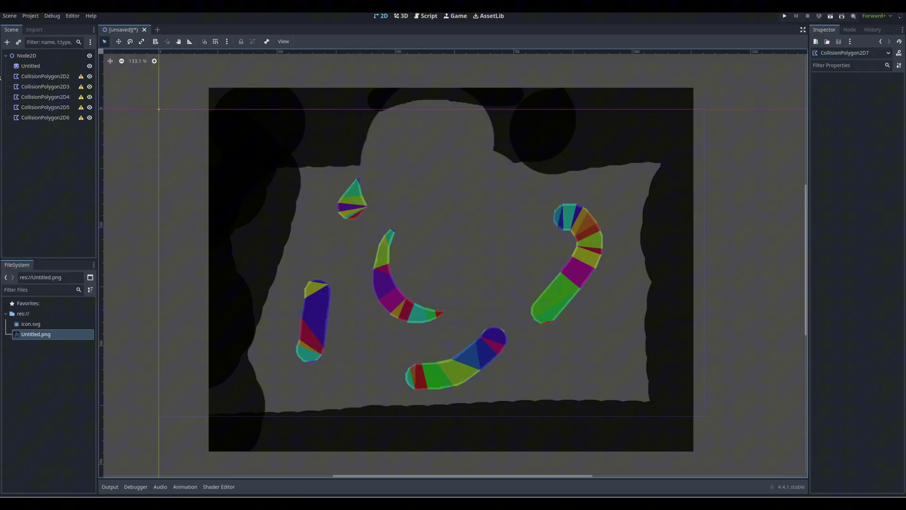
{"action": "left_click", "coordinate": [70, 55]}
{"action": "key", "text": "ctrl+a"}
{"action": "key", "text": "Return"}
{"action": "key", "text": "ctrl+z"}
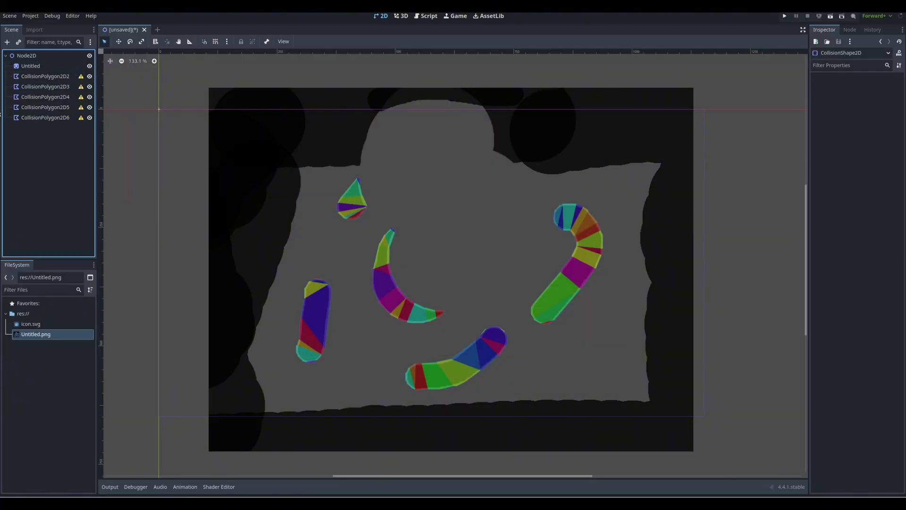
Add a CollisionPolygon2D under Node2D and draw it as a U-shaped outline along the track's left, bottom and right walls
{"action": "key", "text": "ctrl+a"}
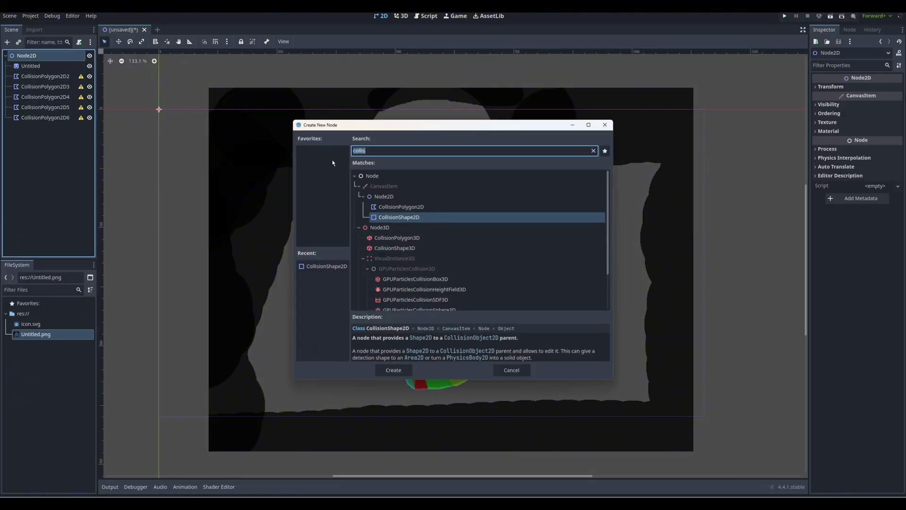
{"action": "key", "text": "Up"}
{"action": "key", "text": "Return"}
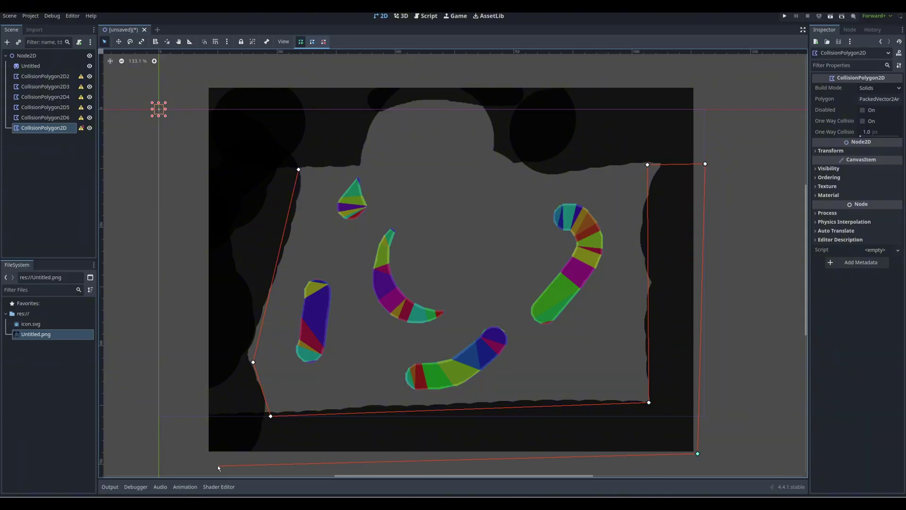
{"action": "left_click", "coordinate": [298, 168]}
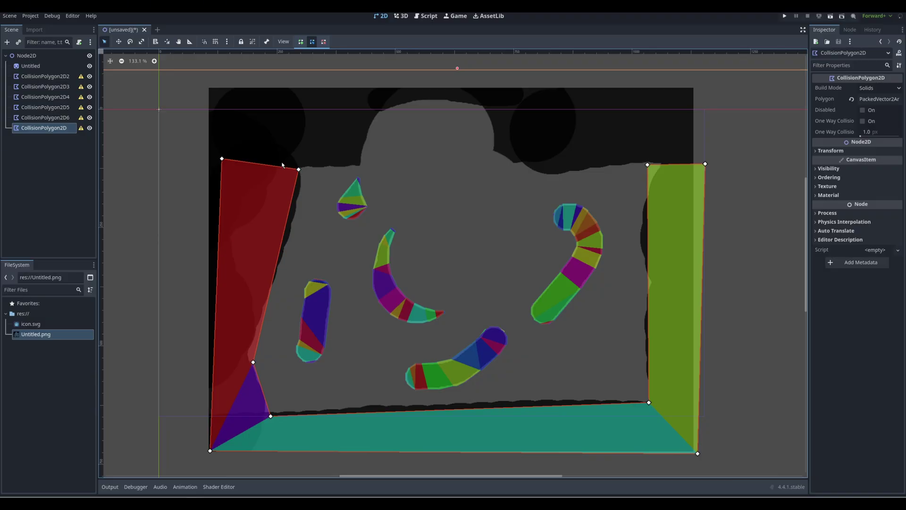
Move the U-shaped wall polygon clear of the track image, out to its right
{"action": "scroll", "coordinate": [504, 215], "scroll_direction": "down", "scroll_amount": 3}
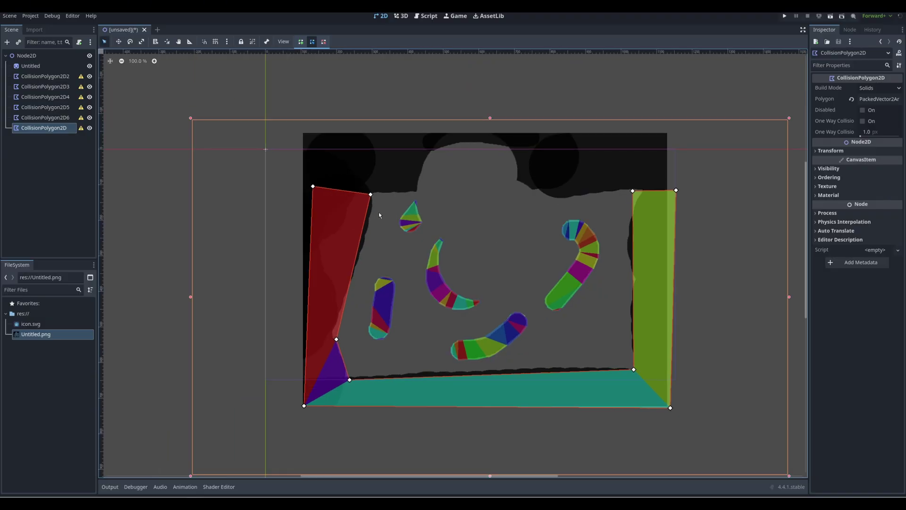
{"action": "scroll", "coordinate": [554, 230], "scroll_direction": "up", "scroll_amount": 4}
{"action": "scroll", "coordinate": [336, 271], "scroll_direction": "down", "scroll_amount": 2}
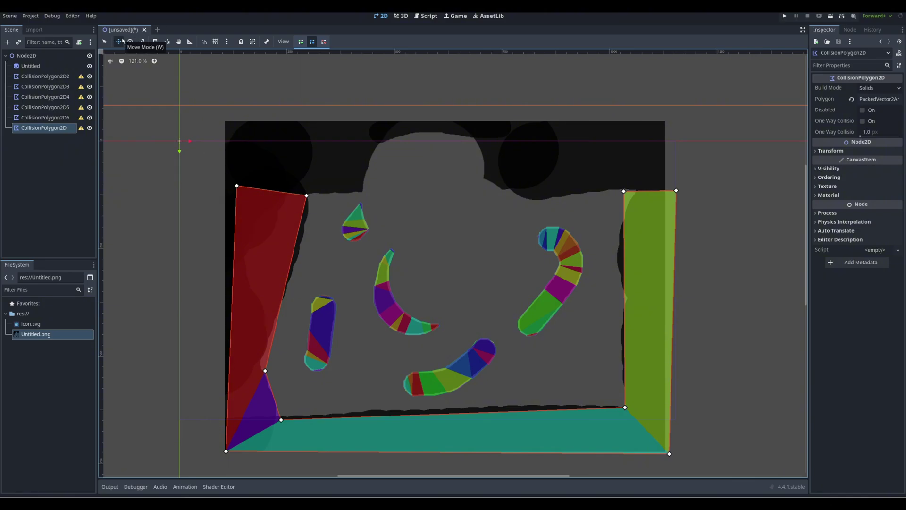
{"action": "left_click_drag", "start_coordinate": [176, 228], "coordinate": [712, 227]}
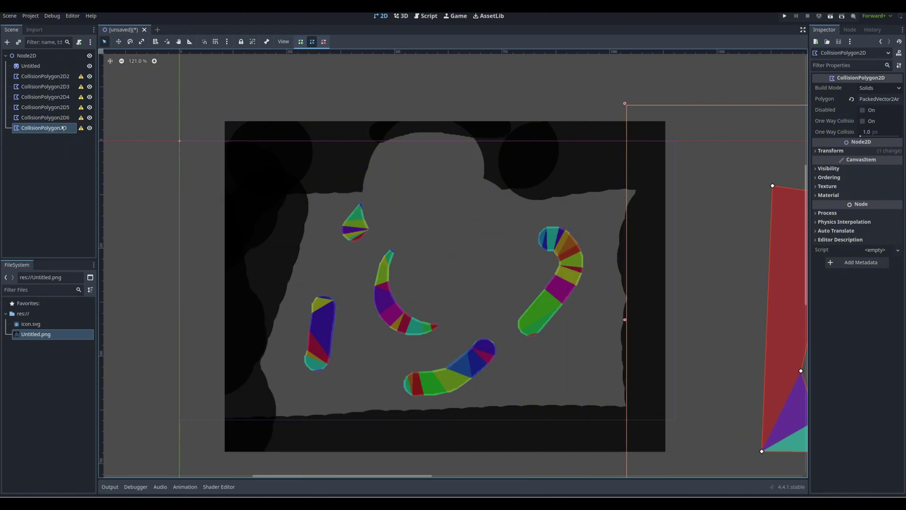
{"action": "left_click", "coordinate": [40, 57]}
{"action": "key", "text": "ctrl+a"}
{"action": "type", "text": "coll"}
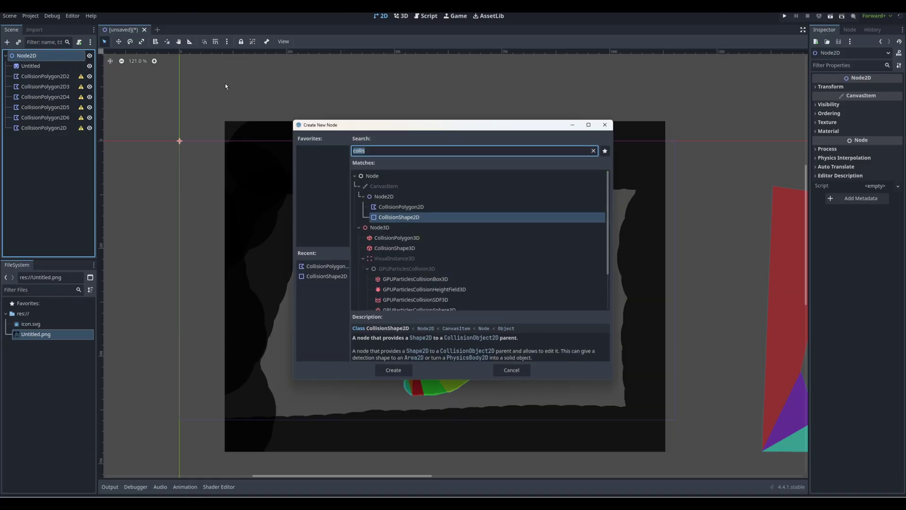
{"action": "key", "text": "Return"}
{"action": "key", "text": "ctrl+z"}
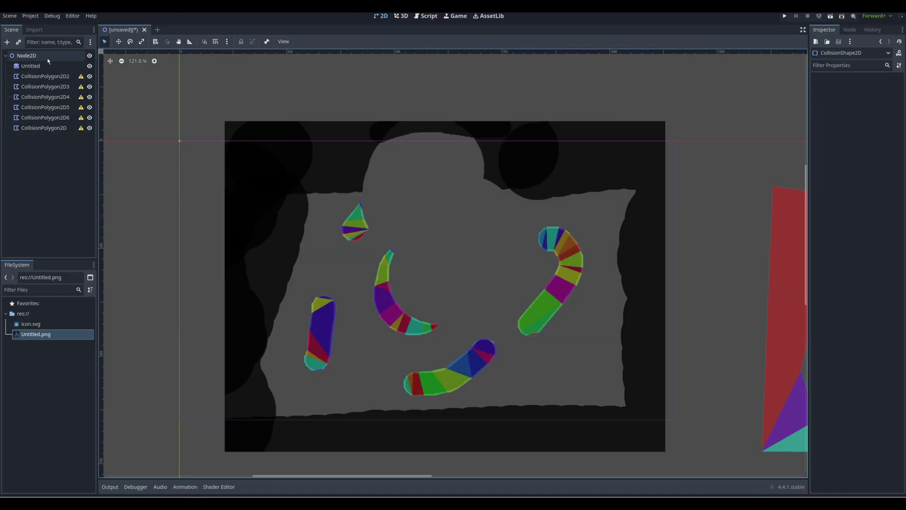
Add another CollisionPolygon2D under Node2D, try outlining the whole track image as a four-point shape, and undo the outline
{"action": "left_click", "coordinate": [46, 58]}
{"action": "key", "text": "ctrl+a"}
{"action": "left_click", "coordinate": [375, 206]}
{"action": "double_click", "coordinate": [376, 208]}
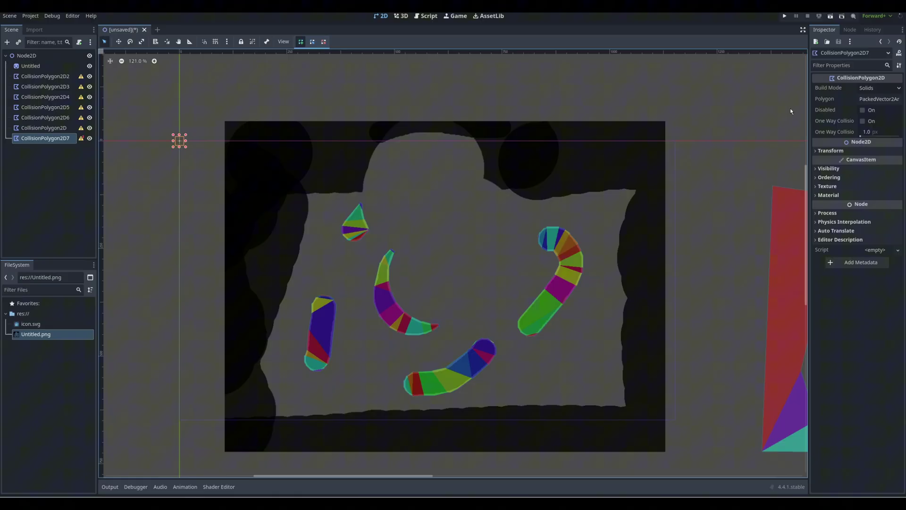
{"action": "left_click", "coordinate": [225, 139]}
{"action": "left_click", "coordinate": [685, 448]}
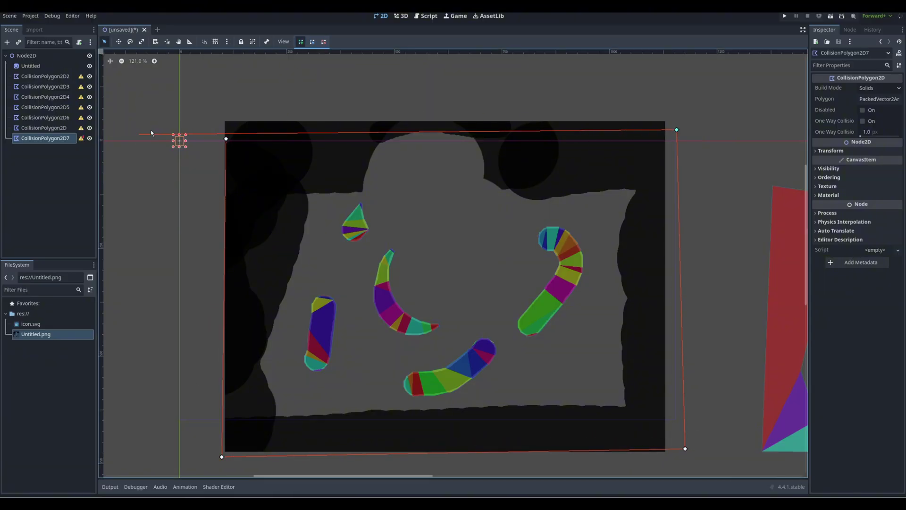
{"action": "left_click", "coordinate": [226, 138]}
{"action": "left_click_drag", "start_coordinate": [456, 209], "coordinate": [476, 195]}
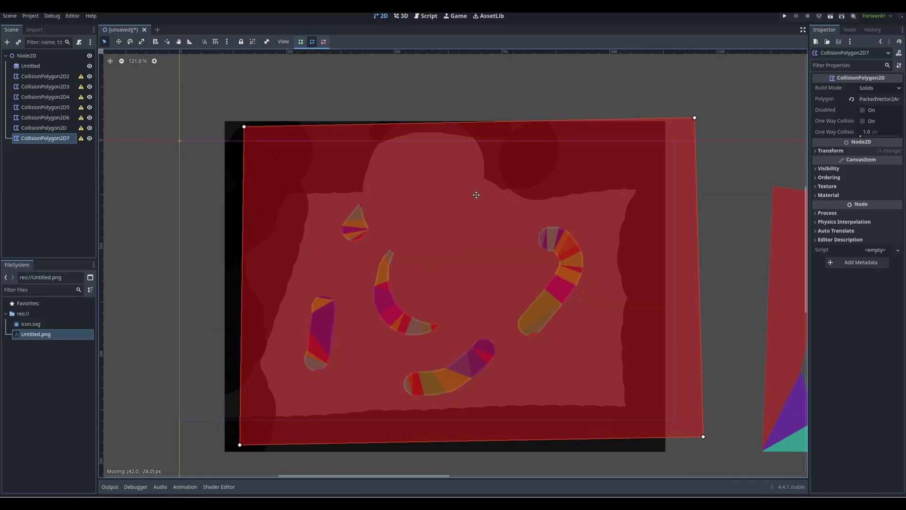
{"action": "key", "text": "ctrl+z"}
{"action": "key", "text": "ctrl+z"}
Draw the new collision polygon as a frame around the track, with an outer loop and an inner loop along the walls
{"action": "scroll", "coordinate": [304, 206], "scroll_direction": "up", "scroll_amount": 13}
{"action": "scroll", "coordinate": [312, 255], "scroll_direction": "down", "scroll_amount": 9}
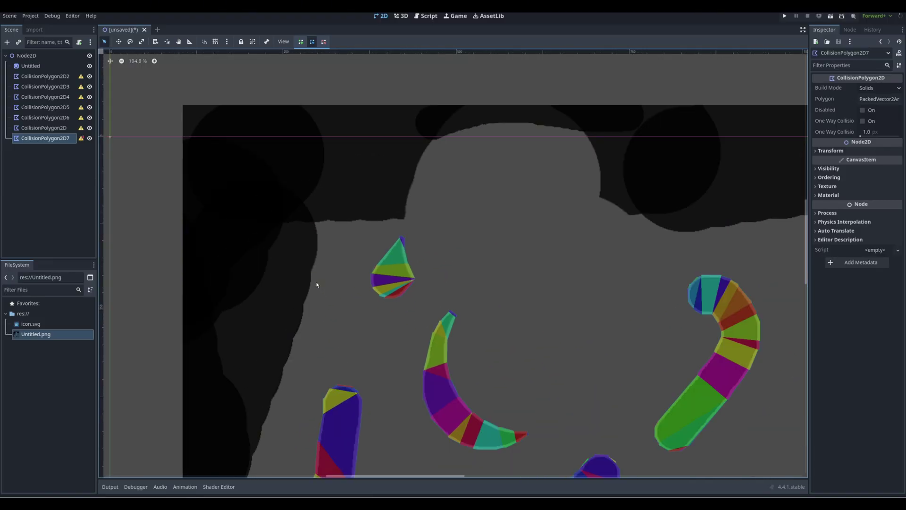
{"action": "middle_click_drag", "start_coordinate": [317, 259], "coordinate": [274, 156]}
{"action": "scroll", "coordinate": [276, 165], "scroll_direction": "down", "scroll_amount": 4}
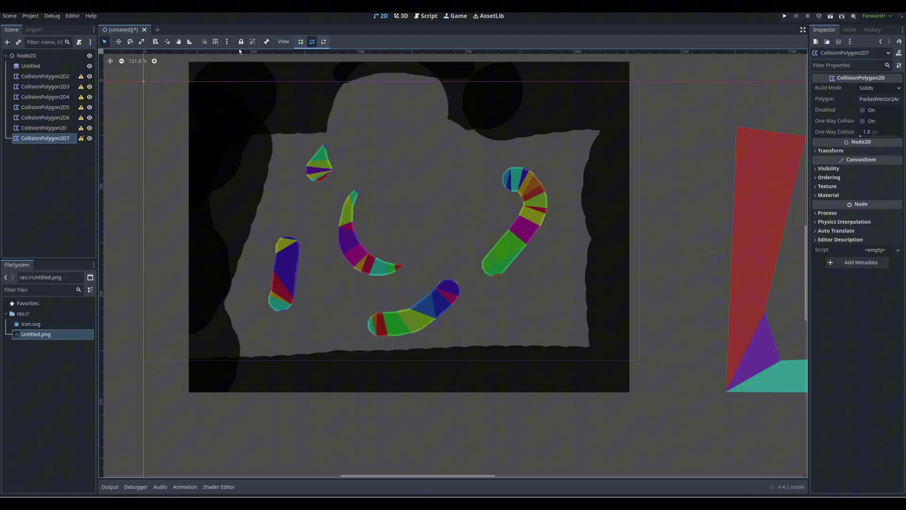
{"action": "left_click", "coordinate": [181, 390]}
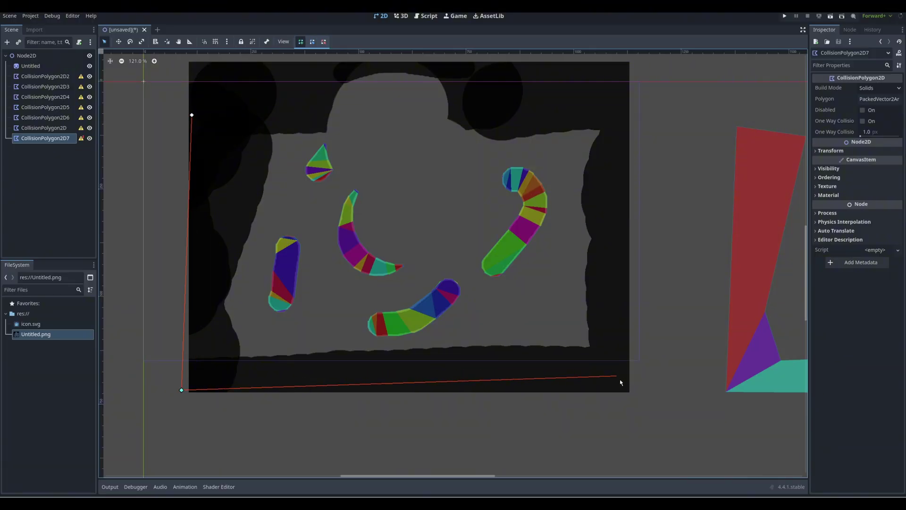
{"action": "left_click", "coordinate": [634, 385]}
{"action": "left_click", "coordinate": [637, 86]}
{"action": "left_click", "coordinate": [185, 79]}
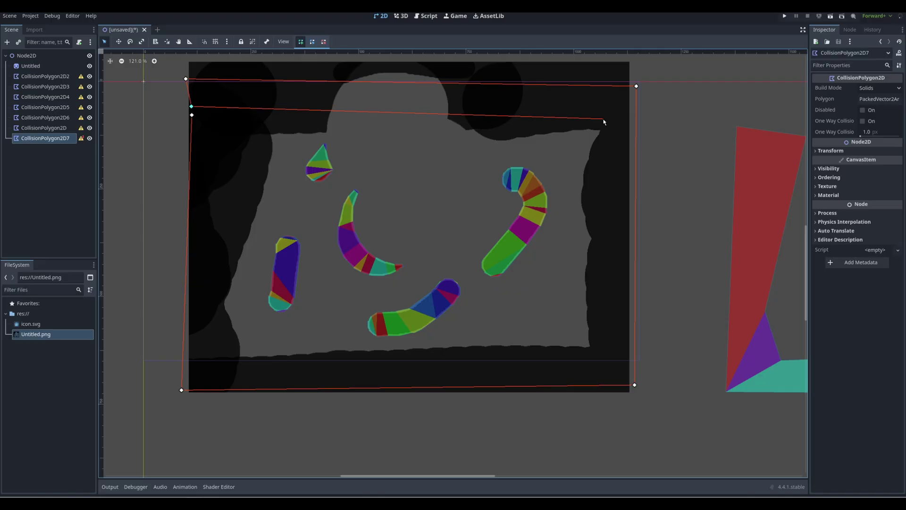
{"action": "left_click", "coordinate": [595, 337]}
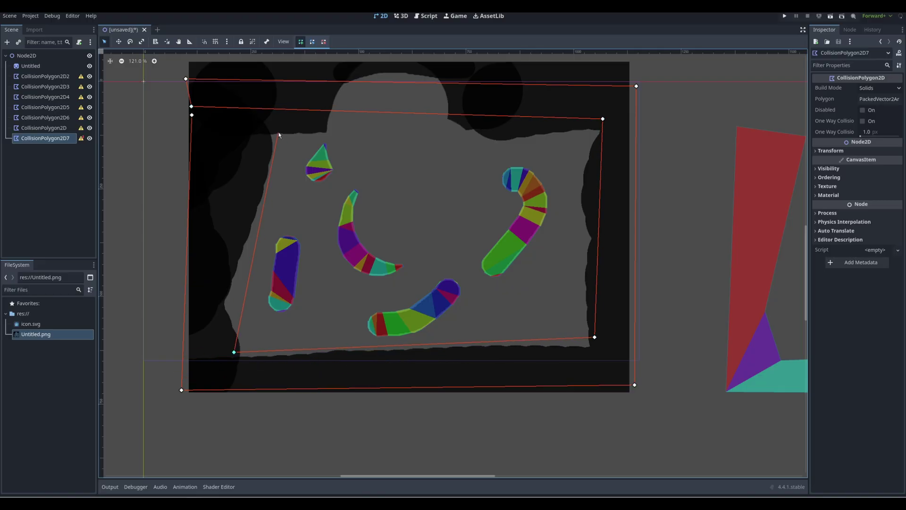
{"action": "left_click", "coordinate": [193, 115]}
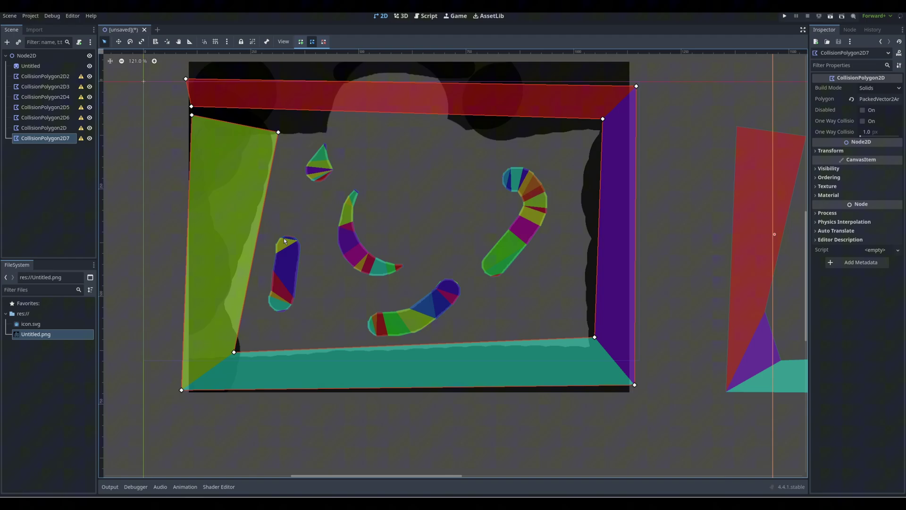
Delete the frame-shaped collision polygon drawn around the track
{"action": "scroll", "coordinate": [385, 219], "scroll_direction": "down", "scroll_amount": 6}
{"action": "scroll", "coordinate": [527, 225], "scroll_direction": "up", "scroll_amount": 1}
{"action": "mouse_move", "coordinate": [581, 234]}
{"action": "left_mouse_down"}
{"action": "mouse_move", "coordinate": [243, 227]}
{"action": "mouse_move", "coordinate": [585, 229]}
{"action": "left_mouse_up"}
{"action": "left_click_drag", "start_coordinate": [366, 149], "coordinate": [366, 146]}
{"action": "scroll", "coordinate": [300, 159], "scroll_direction": "up", "scroll_amount": 2}
{"action": "scroll", "coordinate": [465, 171], "scroll_direction": "down", "scroll_amount": 5}
{"action": "key", "text": "Delete"}
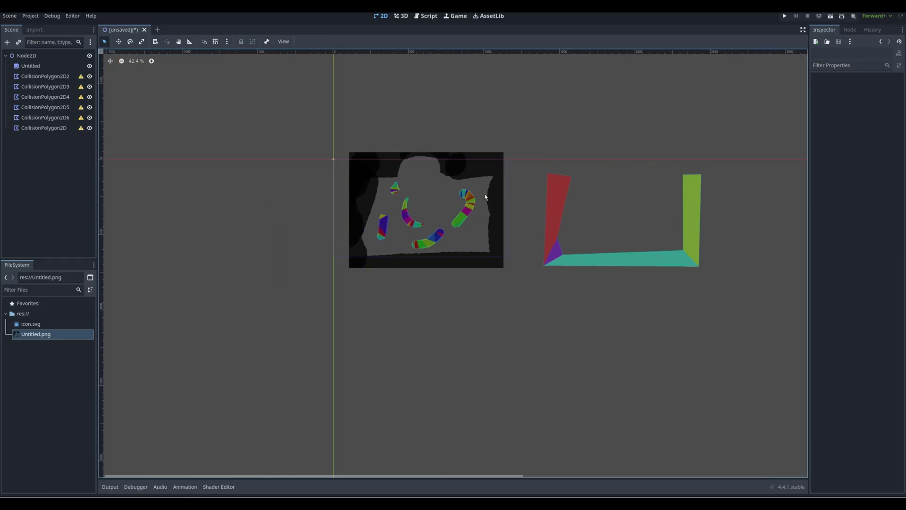
Bring the U-shaped wall polygon back onto the track image and reset its position to 0, 0
{"action": "left_click_drag", "start_coordinate": [540, 207], "coordinate": [376, 206]}
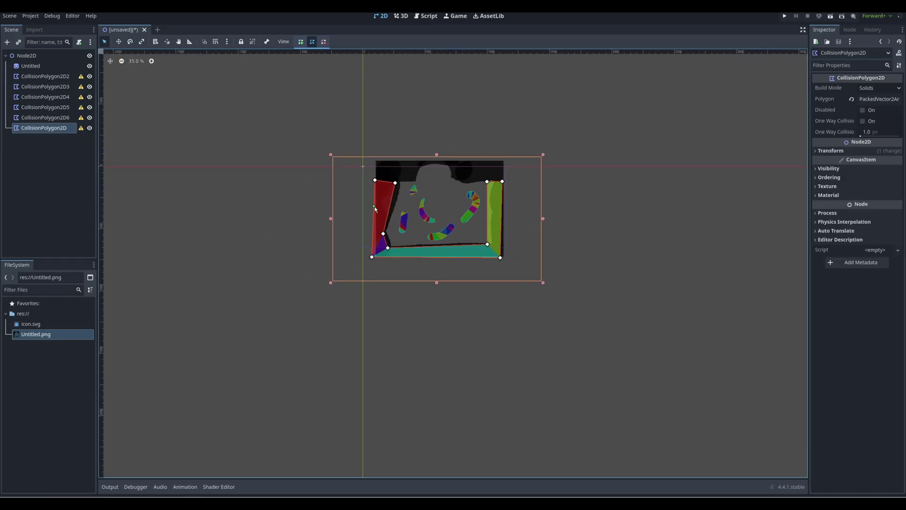
{"action": "scroll", "coordinate": [418, 210], "scroll_direction": "up", "scroll_amount": 10}
{"action": "middle_click_drag", "start_coordinate": [418, 210], "coordinate": [300, 228]}
{"action": "left_click_drag", "start_coordinate": [307, 206], "coordinate": [320, 205]}
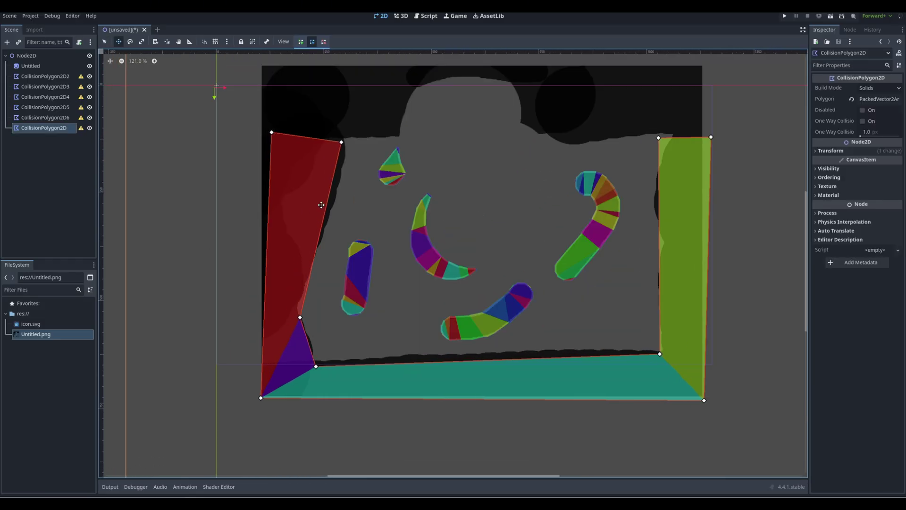
{"action": "left_click", "coordinate": [841, 151]}
{"action": "left_click", "coordinate": [854, 161]}
{"action": "scroll", "coordinate": [732, 177], "scroll_direction": "up", "scroll_amount": 2}
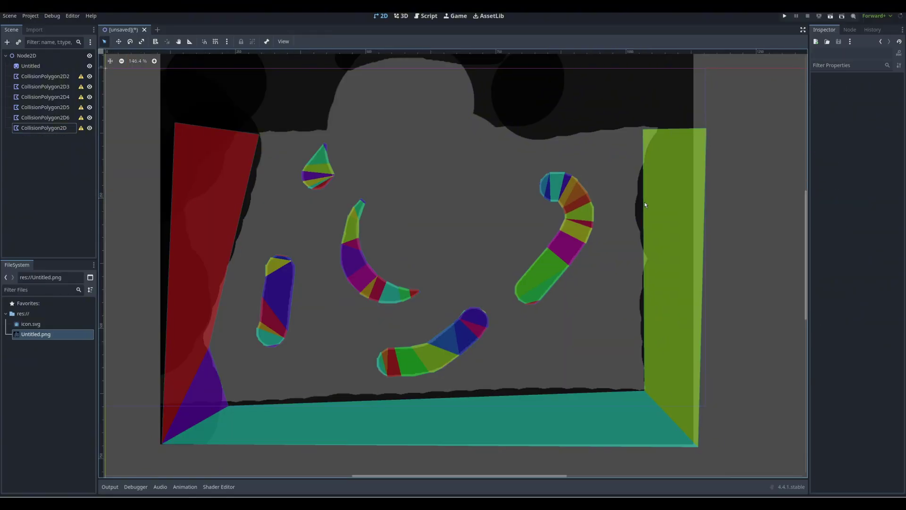
Add two points on the inner edge of the wall polygon's right side and fit them to the painted wall's curve
{"action": "left_click", "coordinate": [644, 202]}
{"action": "left_click_drag", "start_coordinate": [644, 203], "coordinate": [637, 215]}
{"action": "left_click_drag", "start_coordinate": [639, 255], "coordinate": [651, 258]}
{"action": "scroll", "coordinate": [601, 128], "scroll_direction": "up", "scroll_amount": 2}
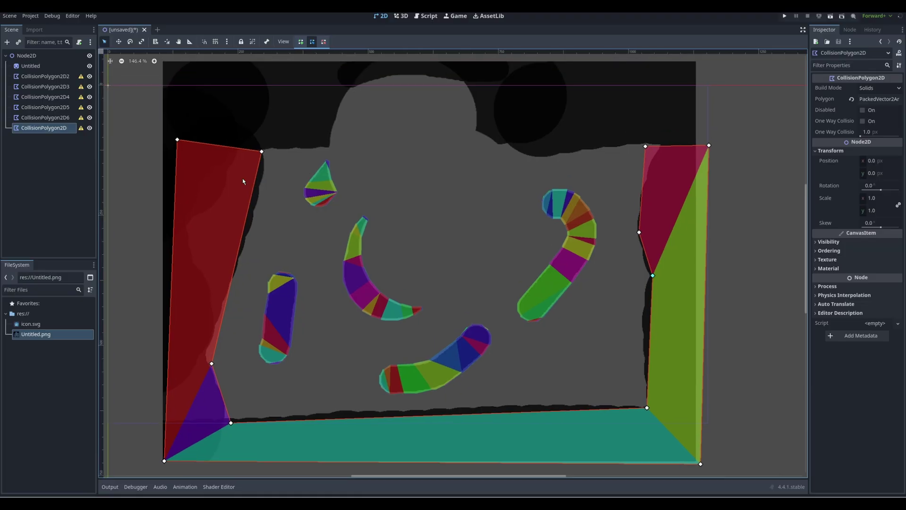
Duplicate the wall polygon, clear the copy's points, and draw it around the track's upper wall, following the rounded alcove
{"action": "key", "text": "ctrl+d"}
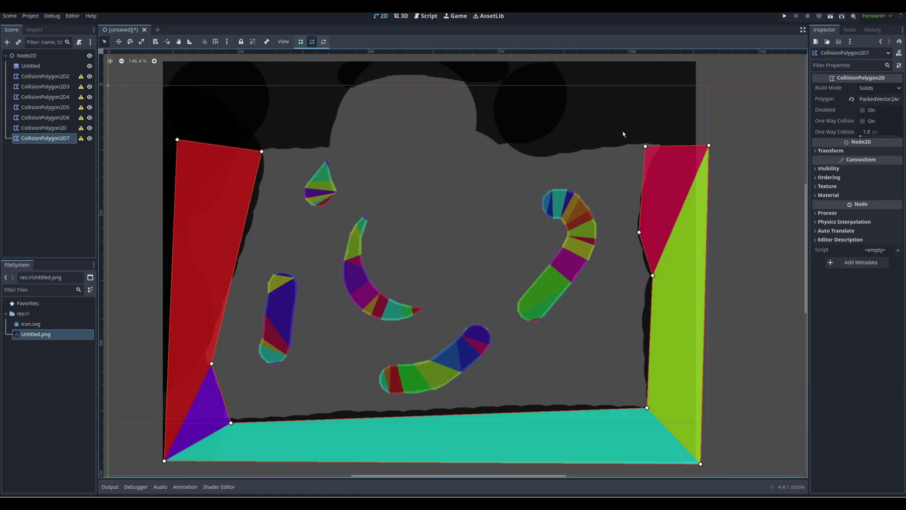
{"action": "left_click", "coordinate": [852, 99]}
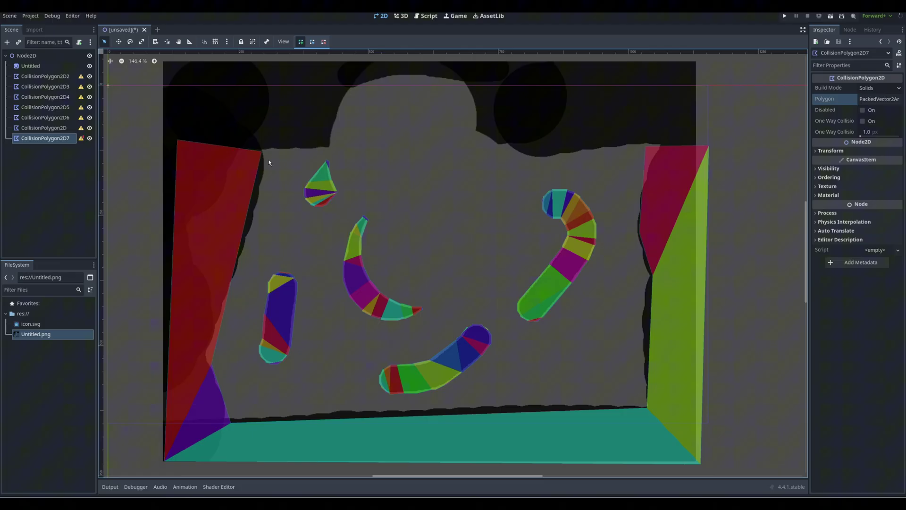
{"action": "left_click", "coordinate": [158, 77]}
{"action": "left_click", "coordinate": [714, 82]}
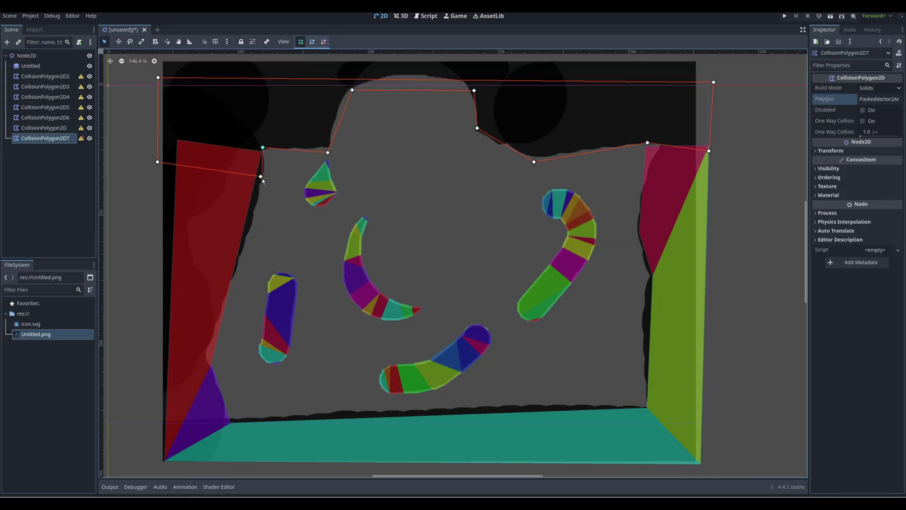
{"action": "left_click", "coordinate": [263, 147]}
Save the scene to the project root as node_2d.tscn
{"action": "scroll", "coordinate": [359, 188], "scroll_direction": "down", "scroll_amount": 5}
{"action": "left_click", "coordinate": [454, 237]}
{"action": "scroll", "coordinate": [454, 237], "scroll_direction": "up", "scroll_amount": 4}
{"action": "key", "text": "ctrl+s"}
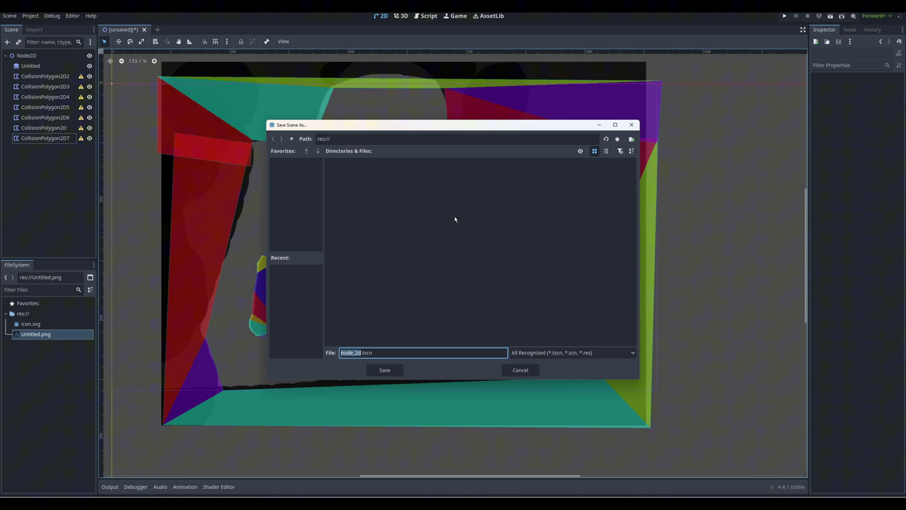
{"action": "left_click", "coordinate": [384, 370]}
Add a StaticBody2D as a child of the root Node2D
{"action": "left_click", "coordinate": [48, 56]}
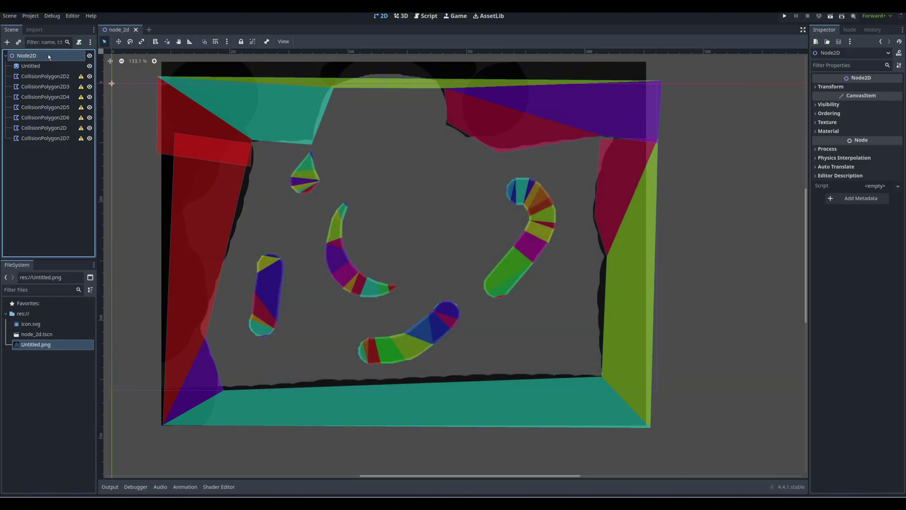
{"action": "key", "text": "ctrl+a"}
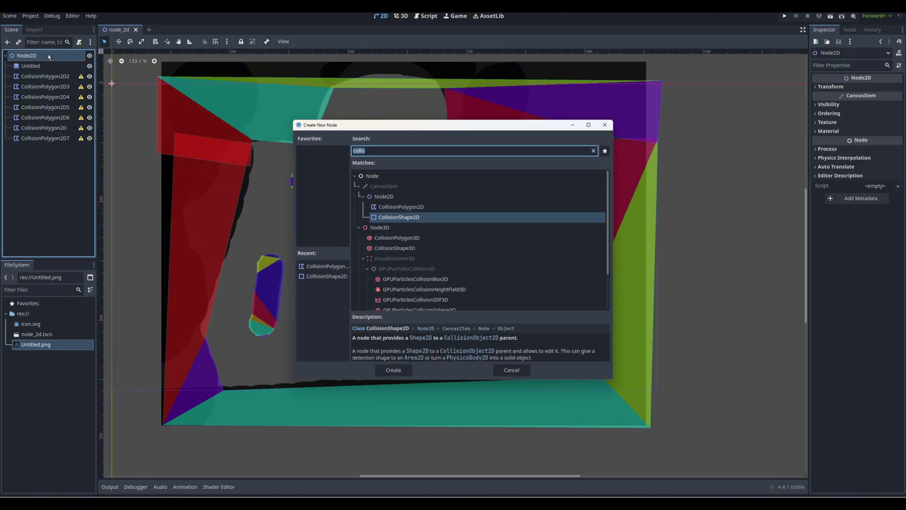
{"action": "type", "text": "static"}
{"action": "key", "text": "Return"}
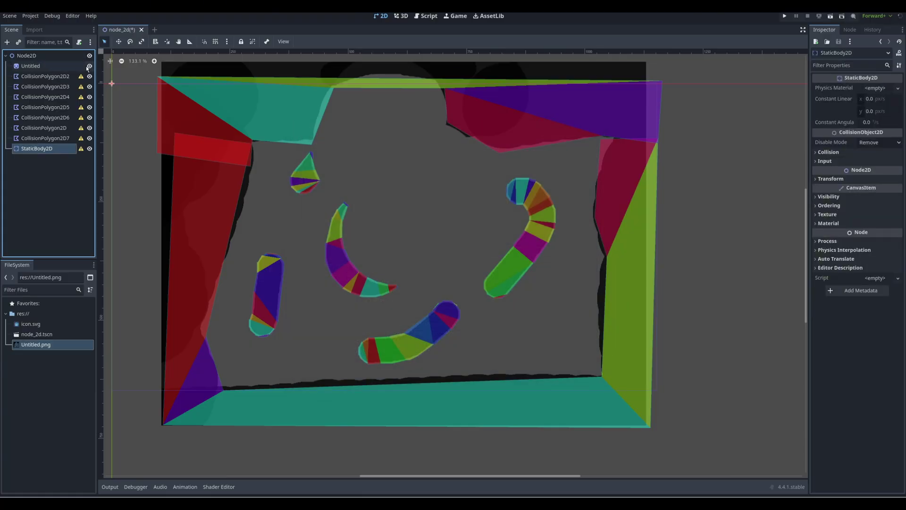
Move all seven collision polygons into the StaticBody2D as its children and collapse its branch
{"action": "left_click", "coordinate": [45, 76]}
{"action": "left_click", "coordinate": [45, 138], "text": "shift"}
{"action": "left_click_drag", "start_coordinate": [44, 138], "coordinate": [41, 148]}
{"action": "left_click", "coordinate": [9, 76]}
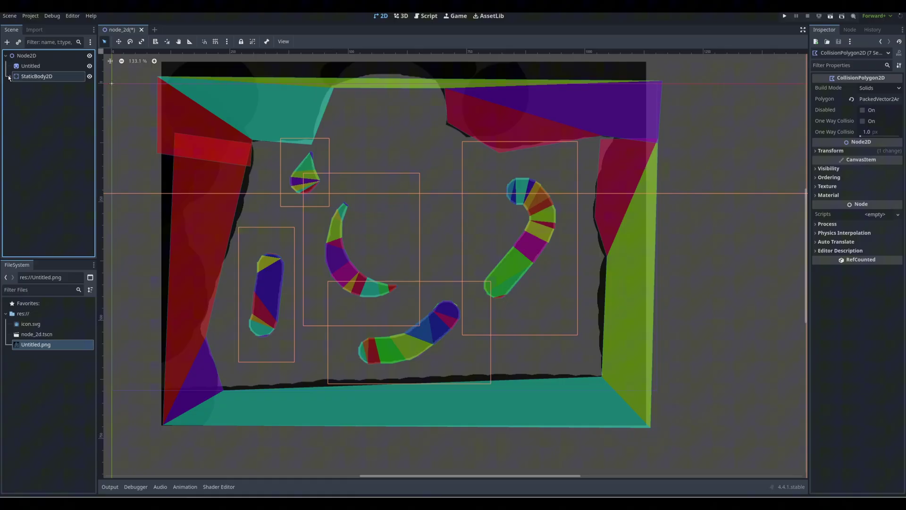
{"action": "left_click", "coordinate": [15, 106]}
{"action": "left_click", "coordinate": [38, 76]}
{"action": "key", "text": "w"}
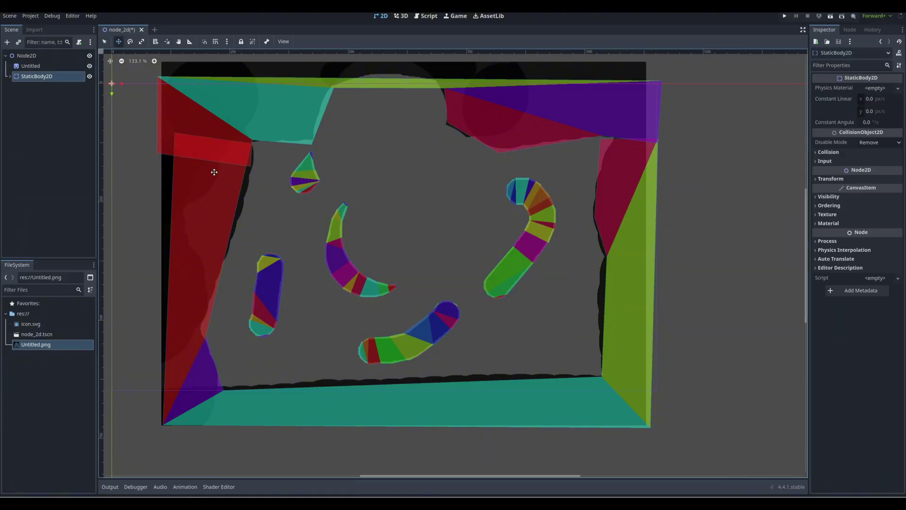
{"action": "left_click_drag", "start_coordinate": [214, 172], "coordinate": [459, 191]}
{"action": "key", "text": "ctrl+z"}
{"action": "key", "text": "q"}
{"action": "left_click", "coordinate": [439, 196]}
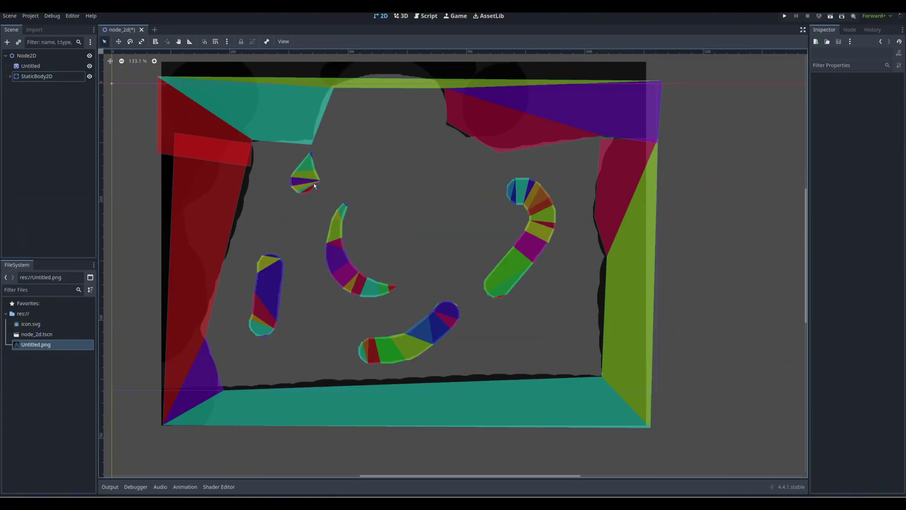
Hide the StaticBody2D to view the bare track image, and show it again
{"action": "left_click", "coordinate": [89, 76]}
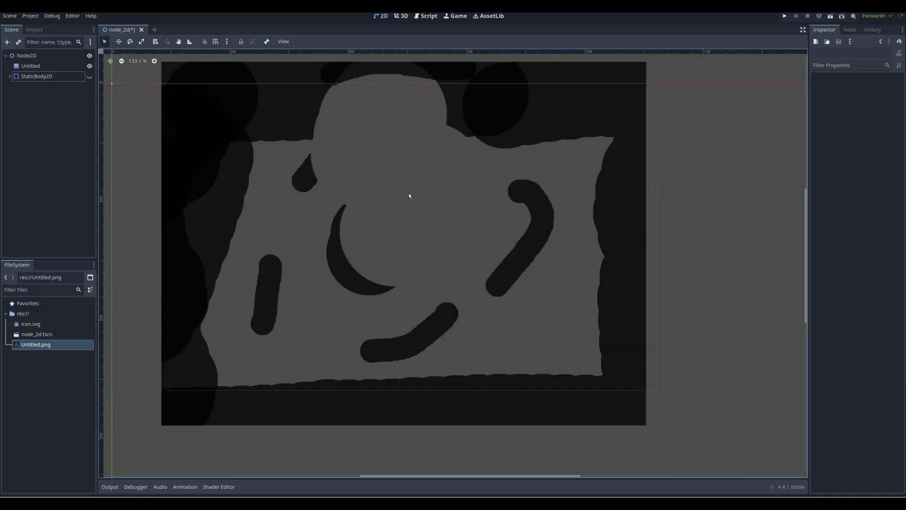
{"action": "left_click_drag", "start_coordinate": [406, 185], "coordinate": [543, 349]}
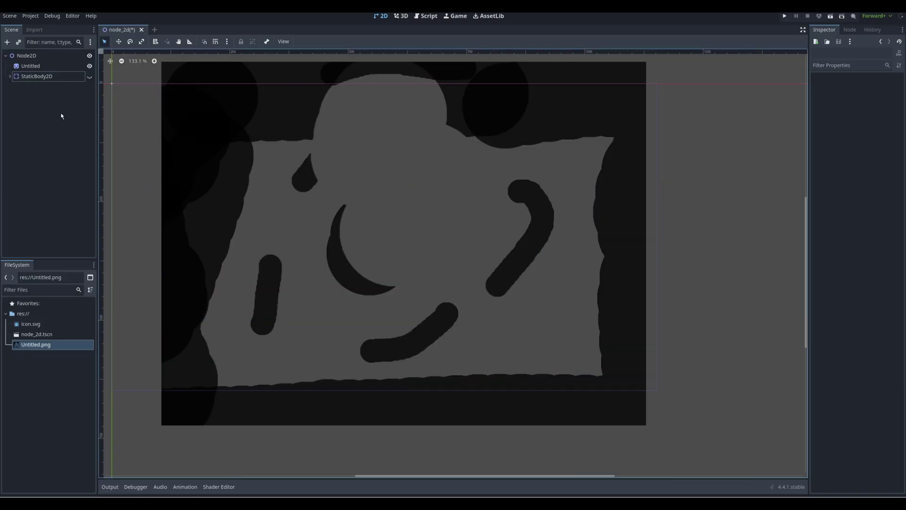
{"action": "left_click", "coordinate": [89, 76]}
Add a RigidBody2D under the root Node2D and give it a CollisionShape2D child
{"action": "left_click", "coordinate": [26, 55]}
{"action": "left_click", "coordinate": [6, 42]}
{"action": "type", "text": "rigi"}
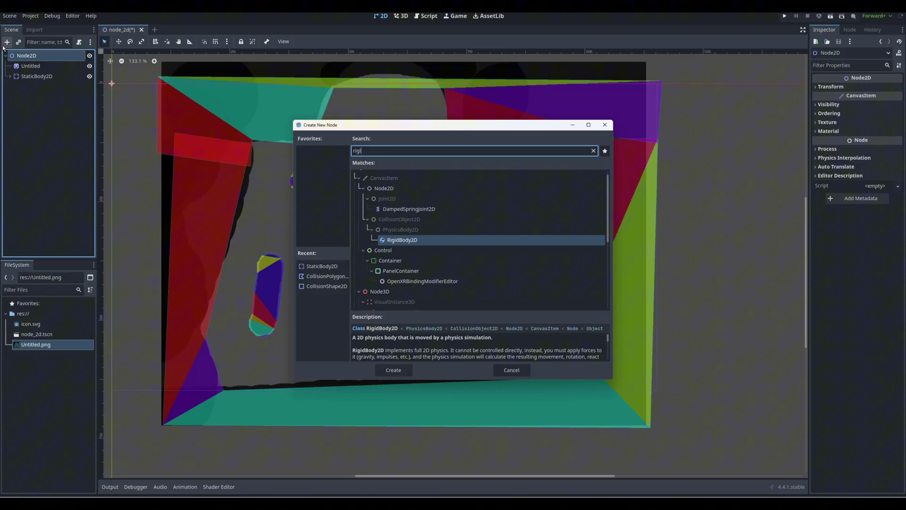
{"action": "key", "text": "Return"}
{"action": "key", "text": "ctrl+a"}
{"action": "type", "text": "co"}
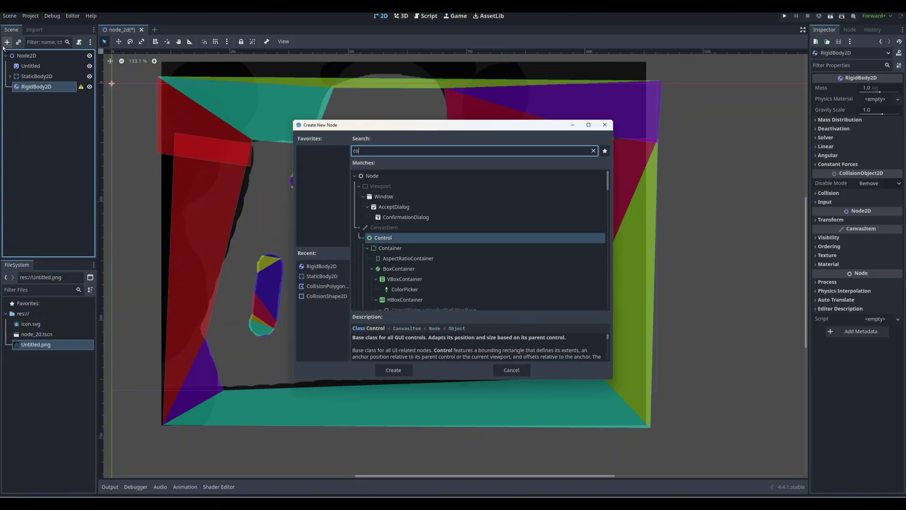
{"action": "type", "text": "lli"}
{"action": "key", "text": "Return"}
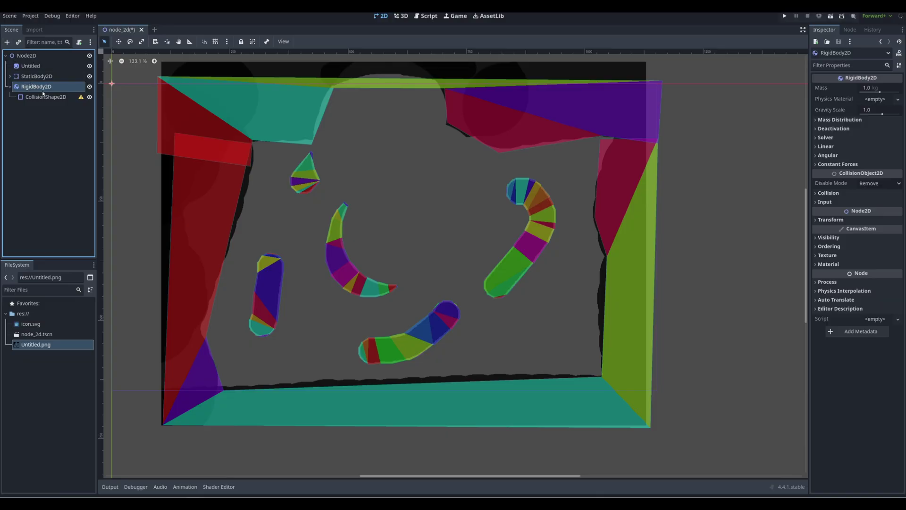
Add a Sprite2D child to the RigidBody2D and assign icon.svg as its texture
{"action": "key", "text": "ctrl+a"}
{"action": "type", "text": "sprit"}
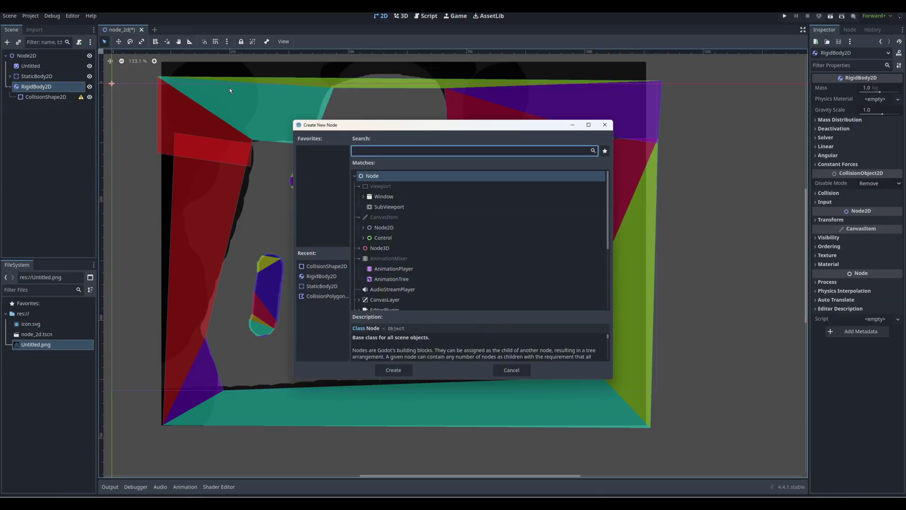
{"action": "key", "text": "Return"}
{"action": "left_click_drag", "start_coordinate": [31, 324], "coordinate": [877, 91]}
Move the RigidBody2D with its icon into the open area of the track between the obstacles
{"action": "left_click", "coordinate": [36, 86]}
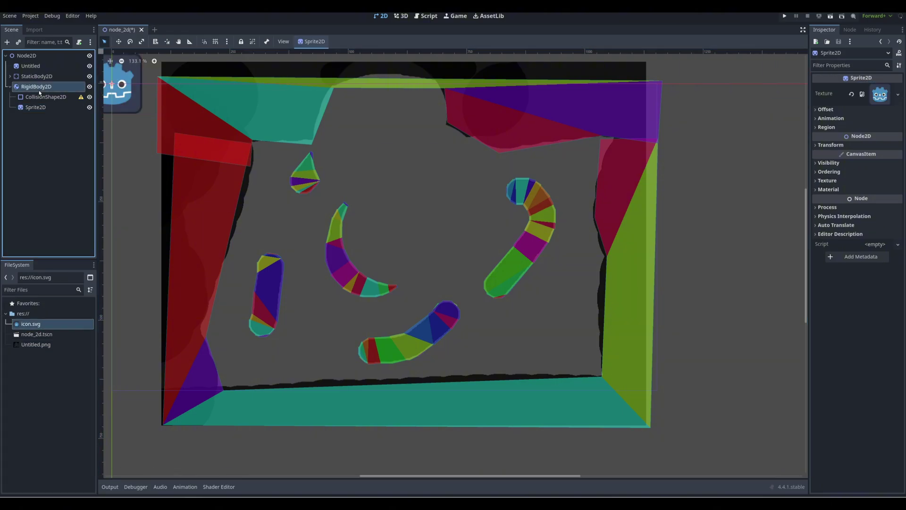
{"action": "key", "text": "w"}
{"action": "left_click_drag", "start_coordinate": [162, 117], "coordinate": [451, 211]}
{"action": "key", "text": "q"}
{"action": "scroll", "coordinate": [424, 198], "scroll_direction": "up", "scroll_amount": 6}
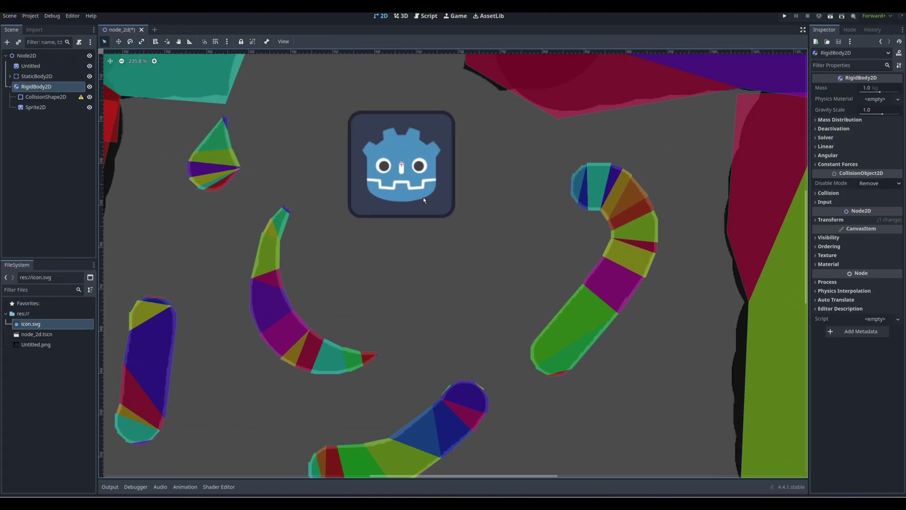
Scale the icon sprite down uniformly to a little under a quarter of its original size
{"action": "left_click", "coordinate": [425, 198]}
{"action": "scroll", "coordinate": [429, 196], "scroll_direction": "up", "scroll_amount": 7}
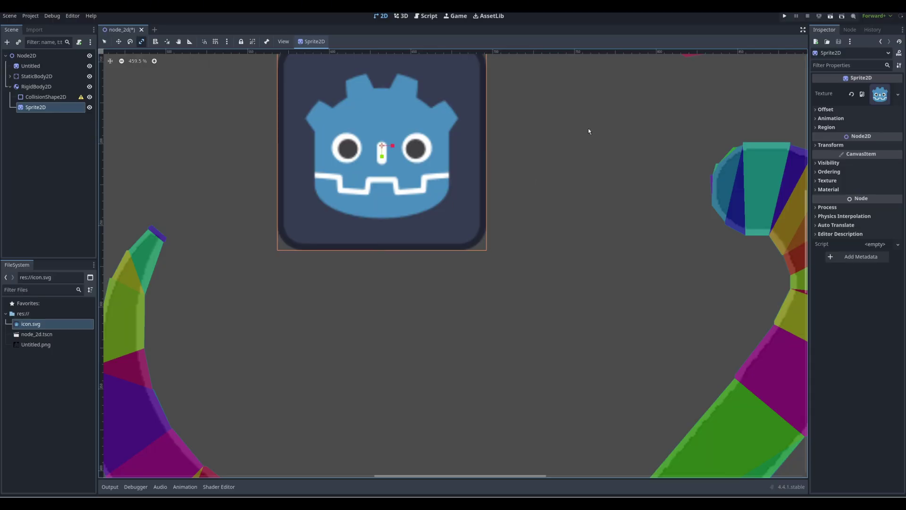
{"action": "left_click_drag", "start_coordinate": [588, 129], "coordinate": [504, 147], "text": "shift"}
{"action": "key", "text": "q"}
{"action": "scroll", "coordinate": [469, 149], "scroll_direction": "up", "scroll_amount": 6}
{"action": "scroll", "coordinate": [372, 135], "scroll_direction": "down", "scroll_amount": 7}
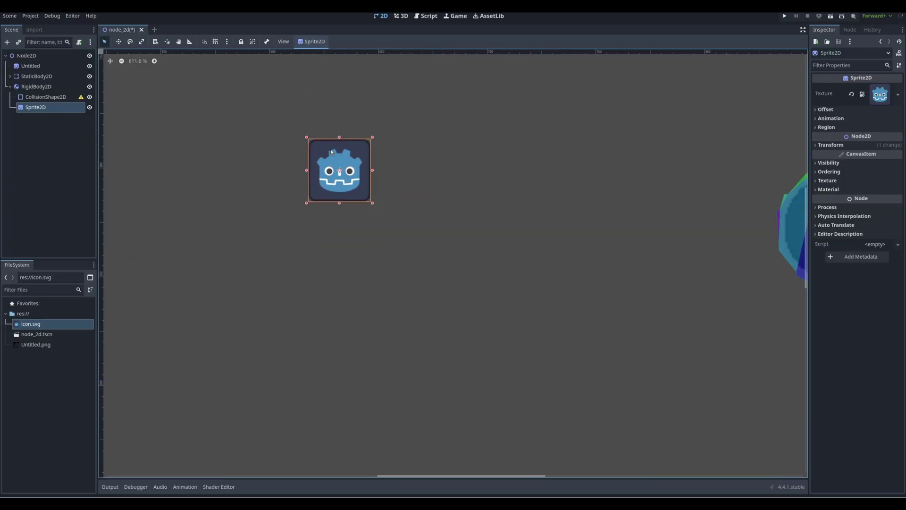
Nudge the RigidBody2D with its shrunken icon slightly within the open area
{"action": "left_click", "coordinate": [36, 87]}
{"action": "key", "text": "w"}
{"action": "mouse_move", "coordinate": [286, 147]}
{"action": "left_mouse_down"}
{"action": "mouse_move", "coordinate": [490, 341]}
{"action": "mouse_move", "coordinate": [304, 196]}
{"action": "mouse_move", "coordinate": [279, 152]}
{"action": "left_mouse_up"}
{"action": "scroll", "coordinate": [283, 144], "scroll_direction": "up", "scroll_amount": 2}
{"action": "key", "text": "q"}
Give the CollisionShape2D a RectangleShape2D, size it to 30 × 30 px around the icon, and expand its shape properties
{"action": "left_click", "coordinate": [45, 97]}
{"action": "scroll", "coordinate": [597, 146], "scroll_direction": "up", "scroll_amount": 4}
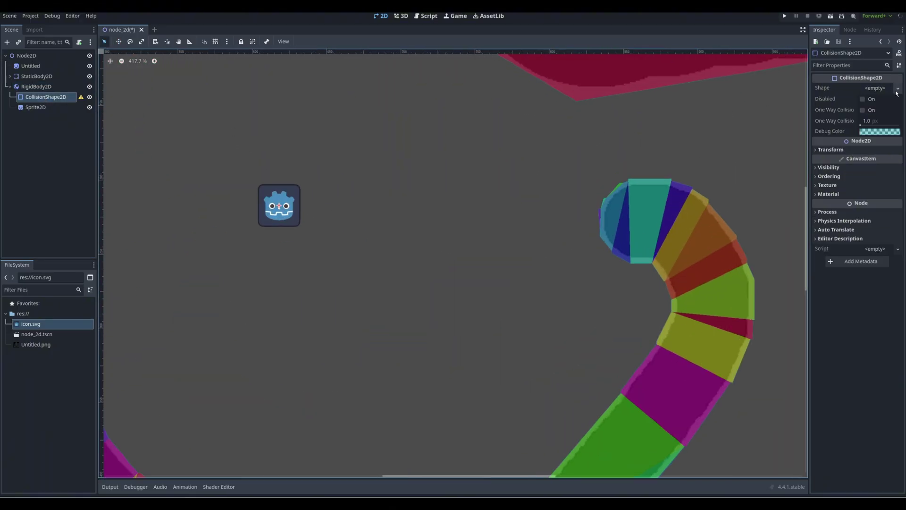
{"action": "left_click", "coordinate": [876, 87]}
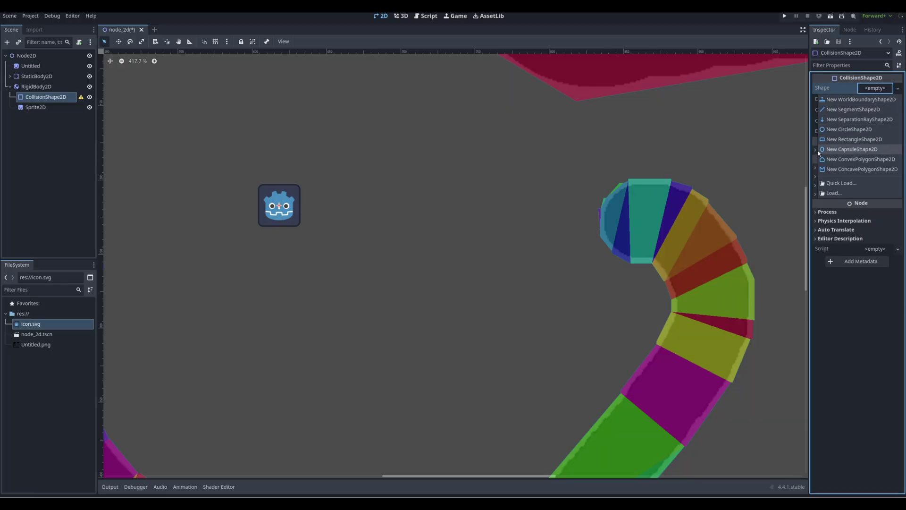
{"action": "left_click", "coordinate": [852, 139]}
{"action": "scroll", "coordinate": [197, 158], "scroll_direction": "up", "scroll_amount": 6}
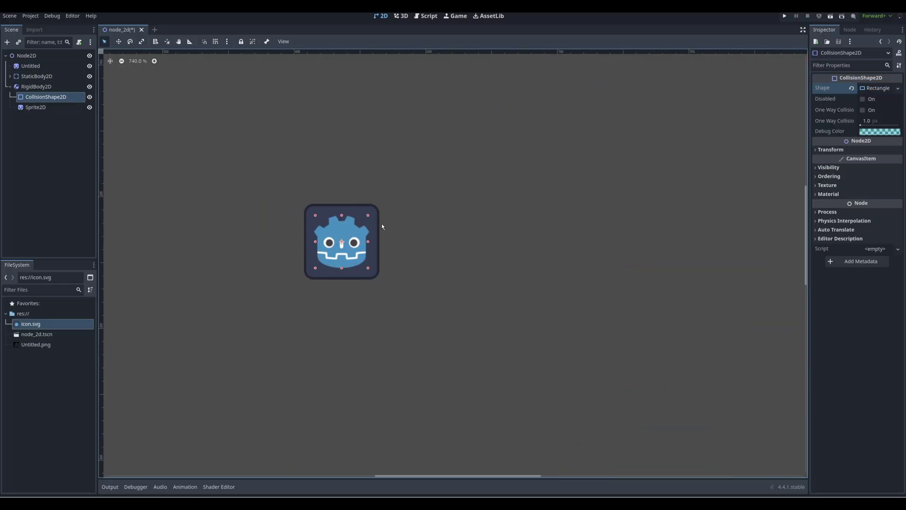
{"action": "left_click_drag", "start_coordinate": [369, 218], "coordinate": [381, 204]}
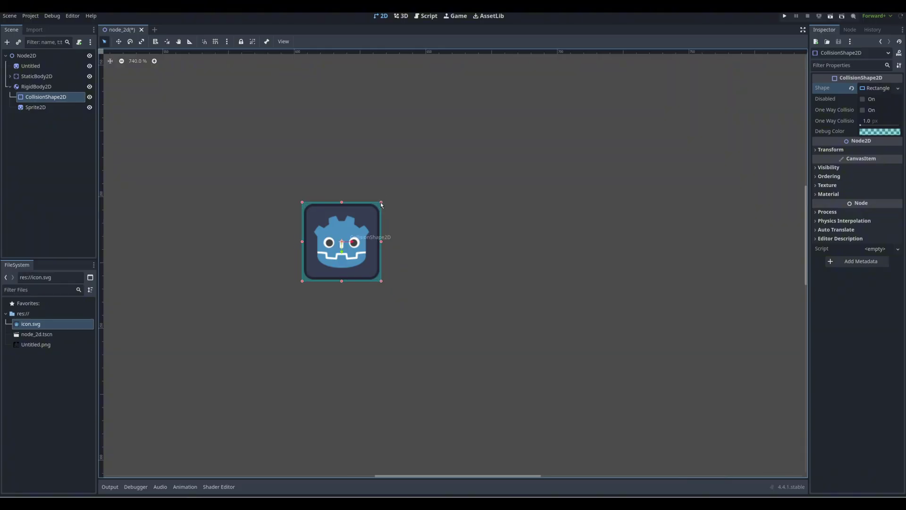
{"action": "left_click", "coordinate": [873, 88]}
Reorder the RigidBody2D's children so the CollisionShape2D comes after the Sprite2D
{"action": "scroll", "coordinate": [584, 195], "scroll_direction": "down", "scroll_amount": 15}
{"action": "middle_click_drag", "start_coordinate": [556, 217], "coordinate": [507, 196]}
{"action": "left_click", "coordinate": [507, 196]}
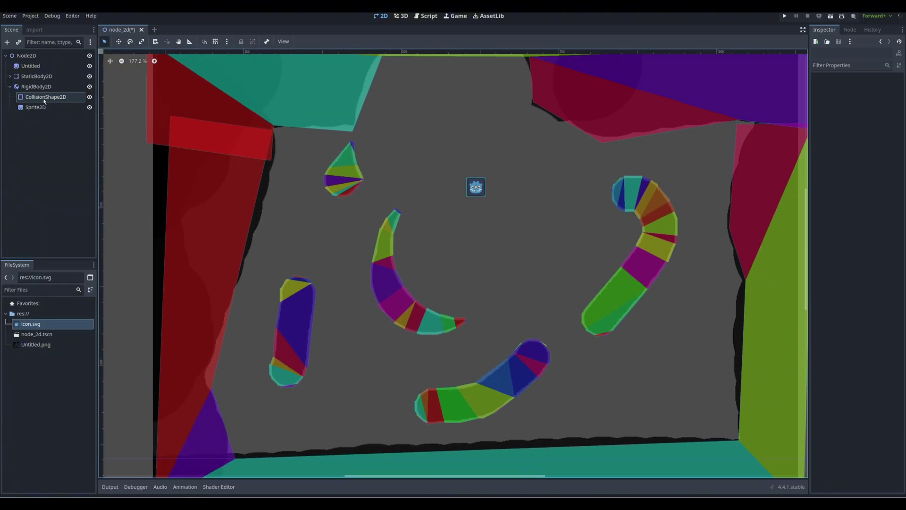
{"action": "left_click_drag", "start_coordinate": [44, 101], "coordinate": [44, 113]}
{"action": "scroll", "coordinate": [473, 161], "scroll_direction": "up", "scroll_amount": 10}
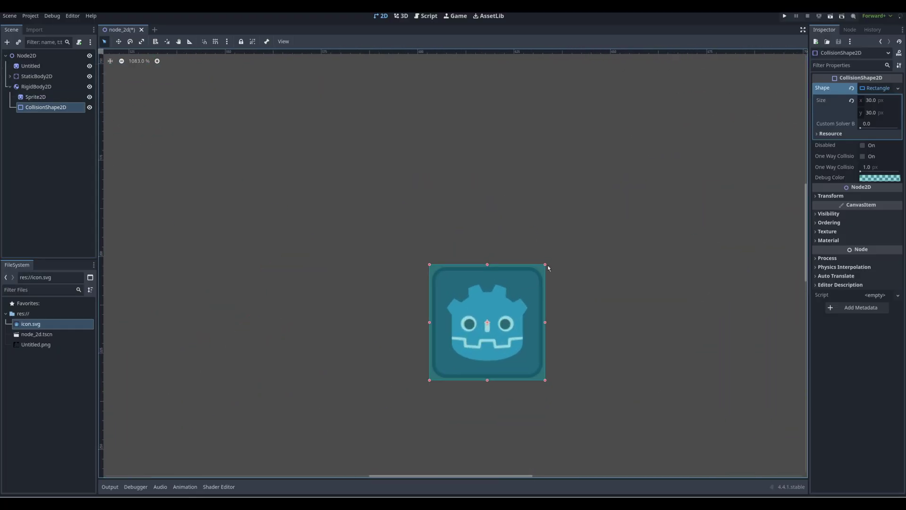
Resize the collision rectangle from its upper-right corner to 29 × 32 px, trying grid snapping for the fit
{"action": "left_click", "coordinate": [548, 267]}
{"action": "key", "text": "shift+g"}
{"action": "scroll", "coordinate": [617, 302], "scroll_direction": "up", "scroll_amount": 3}
{"action": "scroll", "coordinate": [579, 312], "scroll_direction": "down", "scroll_amount": 3}
{"action": "scroll", "coordinate": [466, 347], "scroll_direction": "up", "scroll_amount": 3}
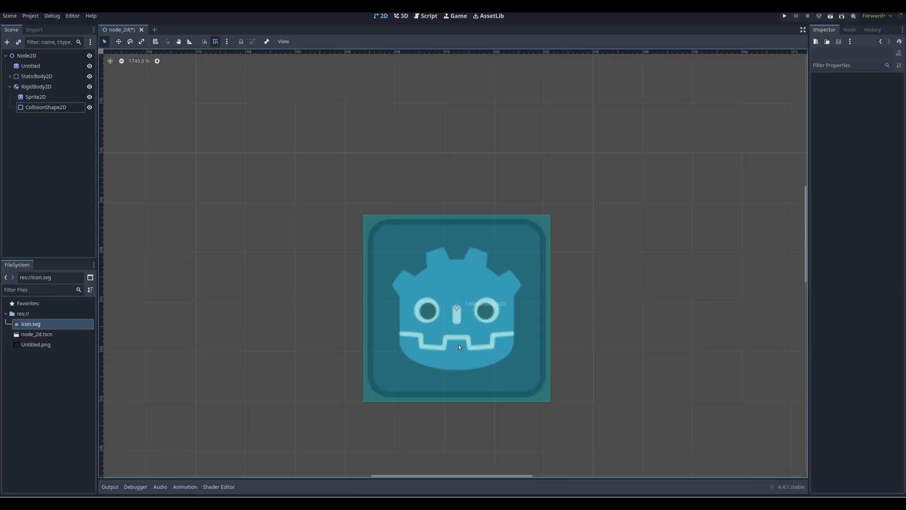
{"action": "left_click", "coordinate": [462, 279]}
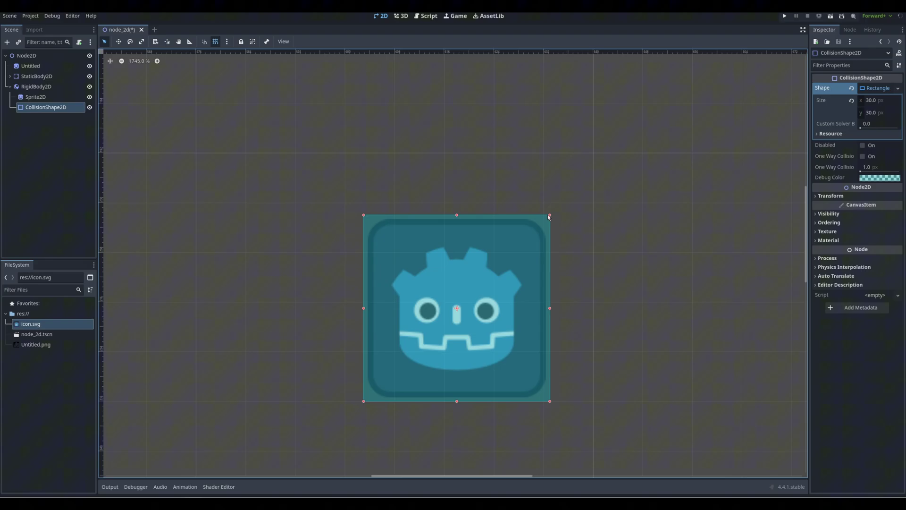
{"action": "mouse_move", "coordinate": [549, 216]}
{"action": "left_mouse_down"}
{"action": "mouse_move", "coordinate": [545, 249]}
{"action": "mouse_move", "coordinate": [546, 222]}
{"action": "mouse_move", "coordinate": [546, 229]}
{"action": "left_mouse_up"}
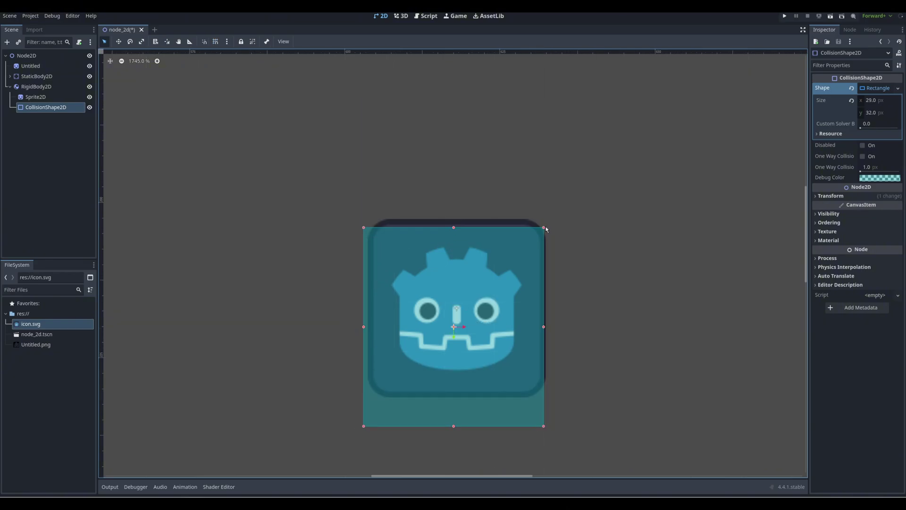
Reset the collision shape's position to 0, 0 and reduce its height to match the icon
{"action": "key", "text": "q"}
{"action": "left_click", "coordinate": [821, 196]}
{"action": "left_click", "coordinate": [852, 206]}
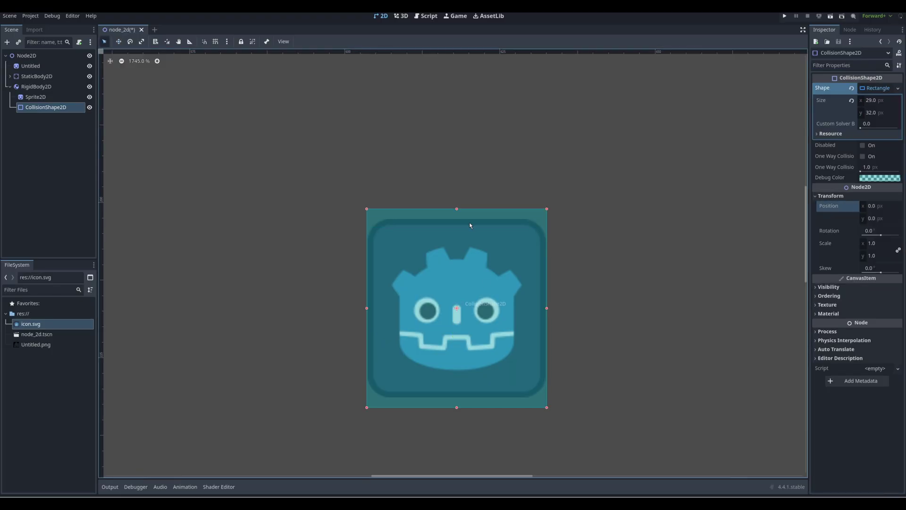
{"action": "left_click_drag", "start_coordinate": [456, 210], "coordinate": [457, 221]}
{"action": "scroll", "coordinate": [579, 208], "scroll_direction": "down", "scroll_amount": 12}
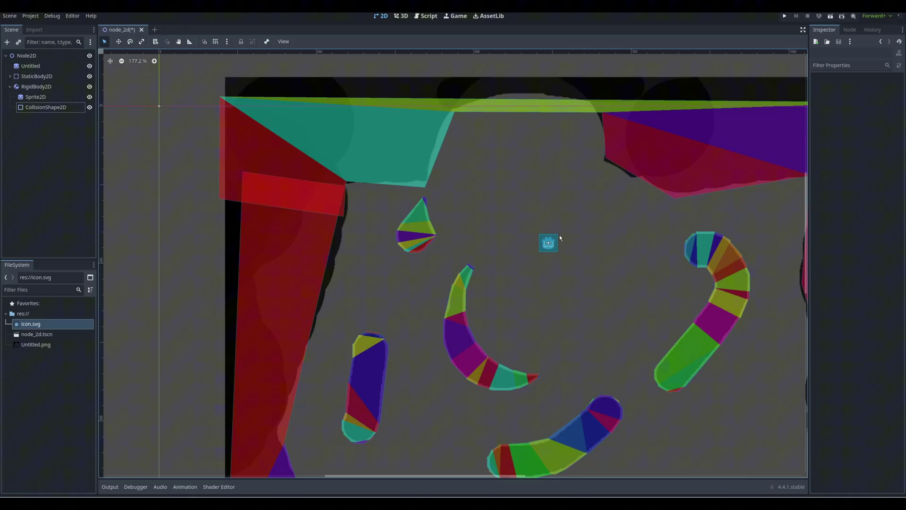
Save the scene and shift the RigidBody2D slightly left and down in the open area
{"action": "key", "text": "ctrl+s"}
{"action": "left_click", "coordinate": [50, 87]}
{"action": "left_click_drag", "start_coordinate": [532, 240], "coordinate": [508, 251]}
{"action": "left_click", "coordinate": [615, 255]}
Run the project with the current scene as its main scene, and close the test run
{"action": "key", "text": "F5"}
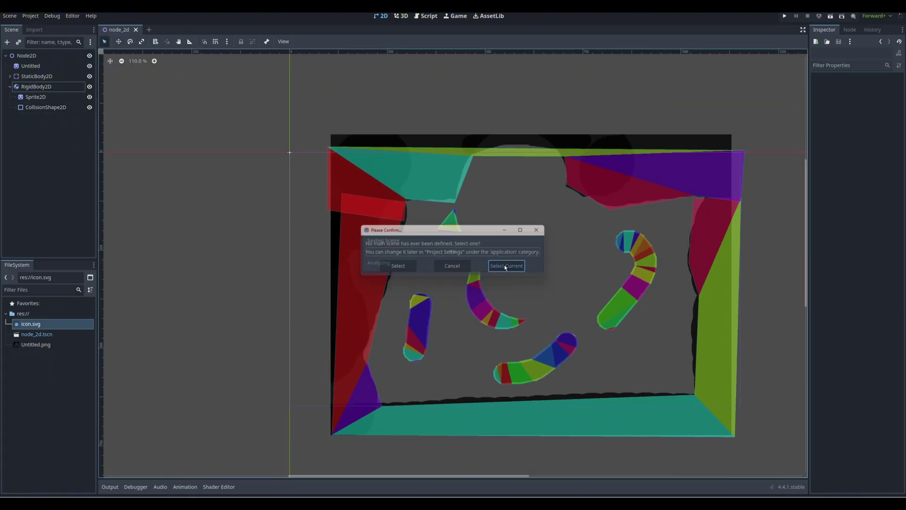
{"action": "left_click", "coordinate": [505, 263]}
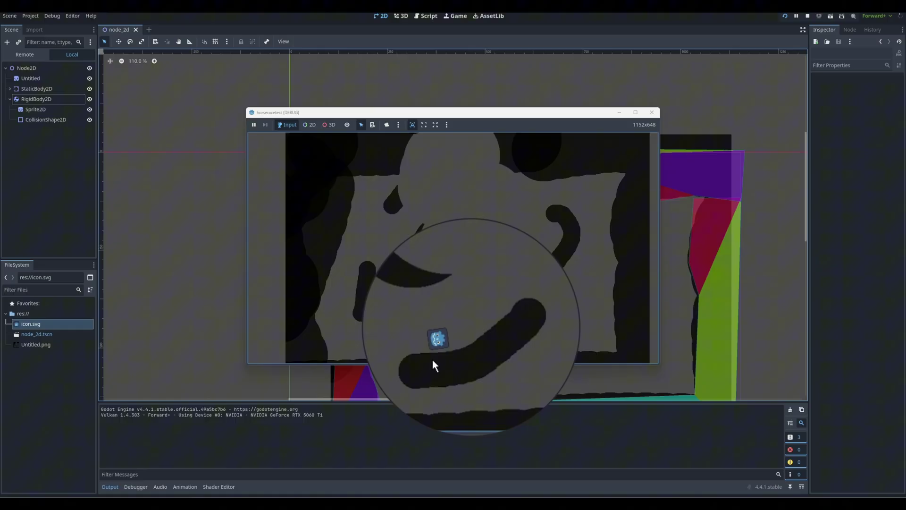
{"action": "left_click", "coordinate": [652, 112]}
Shrink the collision rectangle's width and height symmetrically so it sits inside the icon's dark border
{"action": "scroll", "coordinate": [531, 237], "scroll_direction": "up", "scroll_amount": 12}
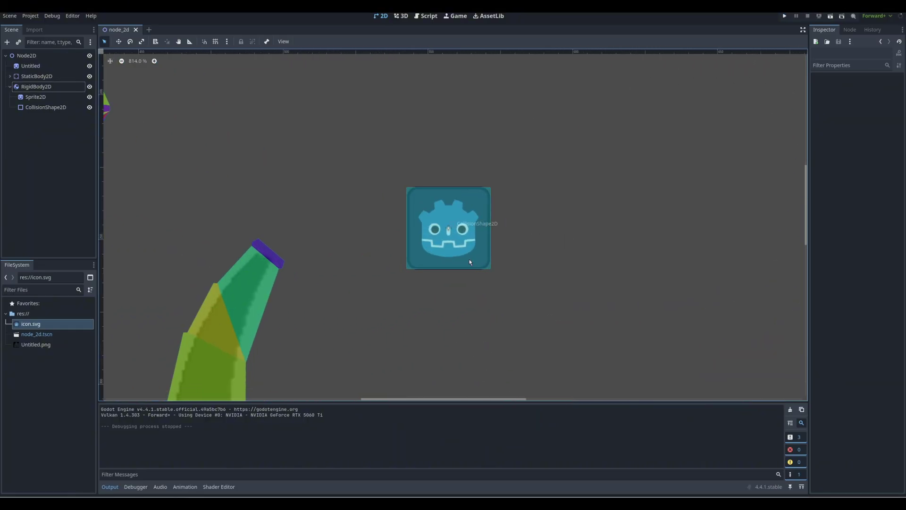
{"action": "scroll", "coordinate": [483, 256], "scroll_direction": "up", "scroll_amount": 4}
{"action": "left_click", "coordinate": [488, 251]}
{"action": "left_click_drag", "start_coordinate": [513, 294], "coordinate": [502, 294], "text": "alt"}
{"action": "left_click", "coordinate": [574, 271]}
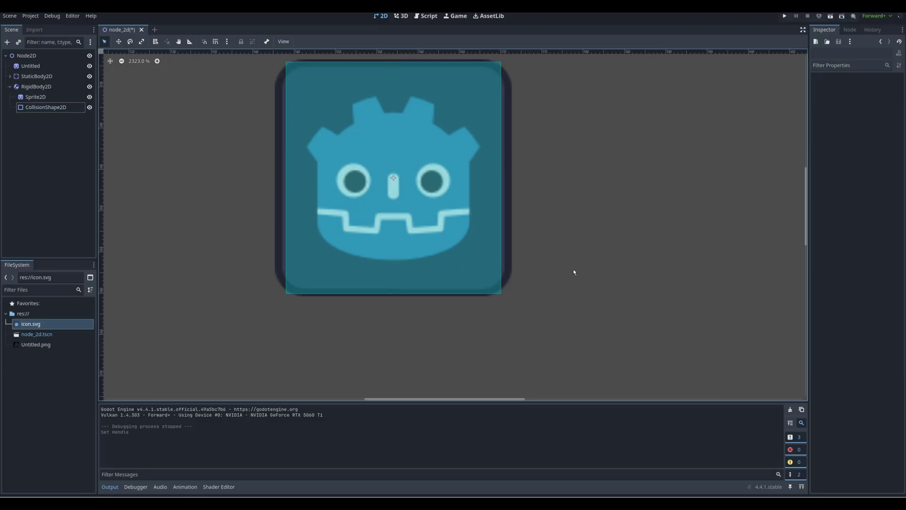
{"action": "left_click", "coordinate": [449, 273]}
{"action": "left_click_drag", "start_coordinate": [393, 293], "coordinate": [394, 285], "text": "alt"}
{"action": "left_click", "coordinate": [363, 355]}
{"action": "scroll", "coordinate": [363, 355], "scroll_direction": "down", "scroll_amount": 1}
{"action": "scroll", "coordinate": [481, 133], "scroll_direction": "up", "scroll_amount": 3}
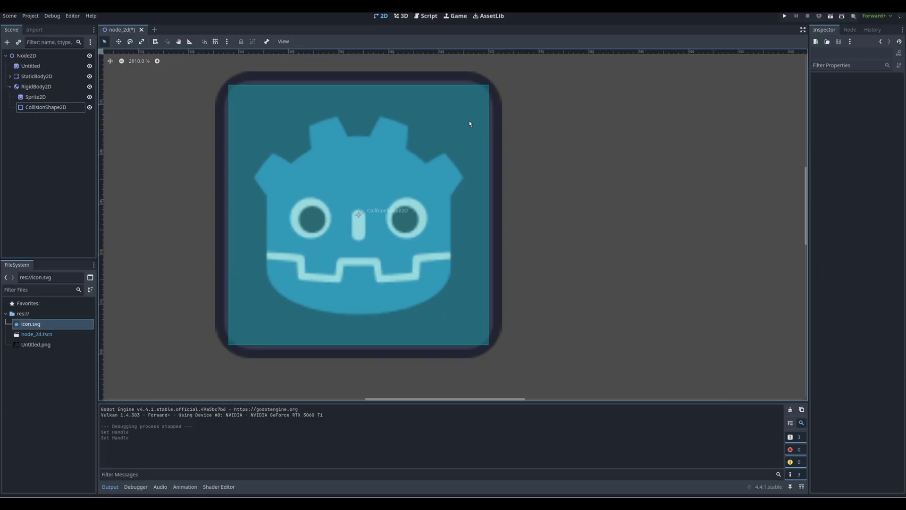
Fine-tune the collision rectangle's size symmetrically by nudging its upper-right corner slightly outward
{"action": "left_click", "coordinate": [469, 116]}
{"action": "mouse_move", "coordinate": [489, 86]}
{"action": "left_mouse_down", "text": "alt"}
{"action": "mouse_move", "coordinate": [505, 71]}
{"action": "mouse_move", "coordinate": [490, 85]}
{"action": "left_mouse_up", "text": "alt"}
{"action": "scroll", "coordinate": [585, 228], "scroll_direction": "down", "scroll_amount": 20}
{"action": "left_click", "coordinate": [608, 242]}
{"action": "scroll", "coordinate": [449, 151], "scroll_direction": "down", "scroll_amount": 7}
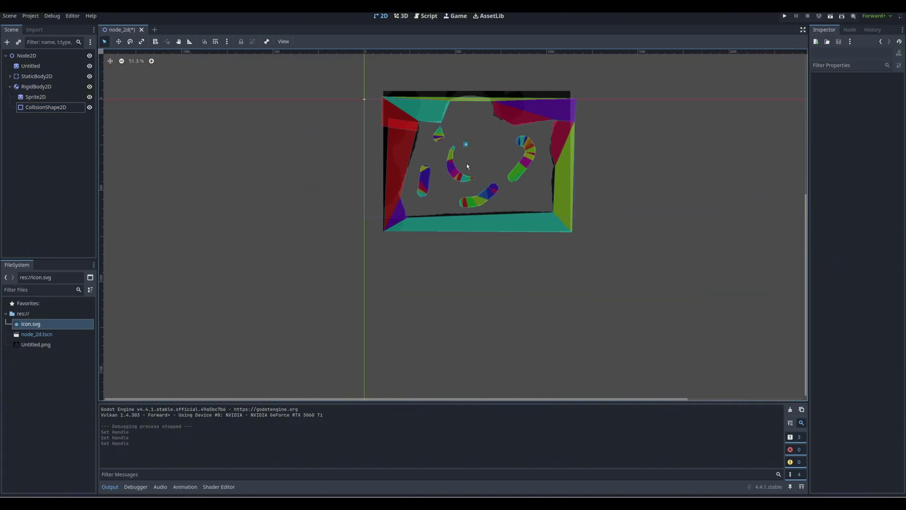
{"action": "scroll", "coordinate": [455, 167], "scroll_direction": "up", "scroll_amount": 2}
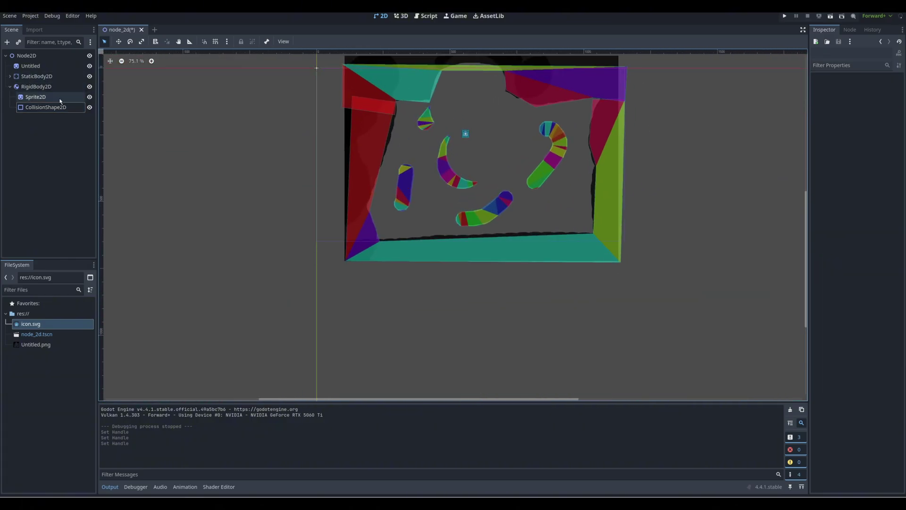
Compare the obstacles' collision polygons with the painted shapes by briefly hiding the StaticBody2D and inspecting the polygon edges up close
{"action": "double_click", "coordinate": [30, 66]}
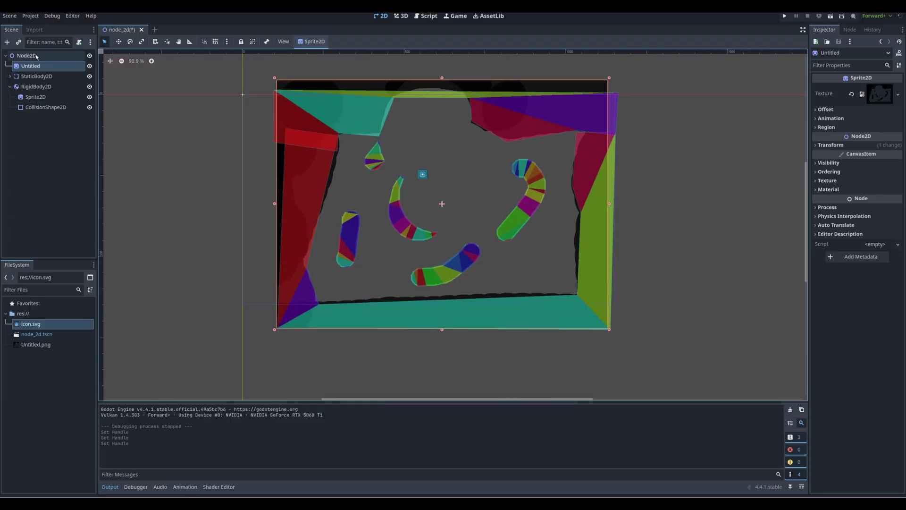
{"action": "left_click", "coordinate": [90, 76]}
{"action": "scroll", "coordinate": [404, 230], "scroll_direction": "up", "scroll_amount": 2}
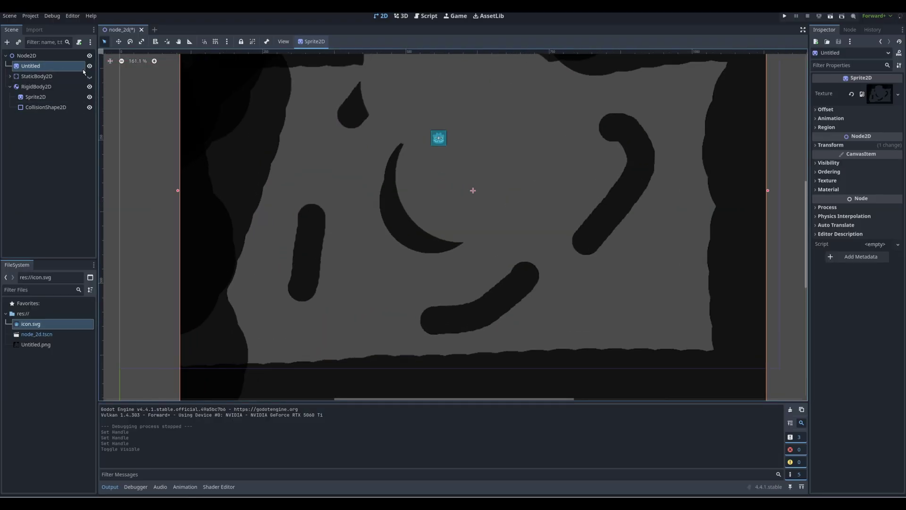
{"action": "left_click", "coordinate": [90, 76]}
{"action": "left_click", "coordinate": [402, 210]}
{"action": "scroll", "coordinate": [404, 209], "scroll_direction": "up", "scroll_amount": 8}
{"action": "scroll", "coordinate": [406, 207], "scroll_direction": "down", "scroll_amount": 12}
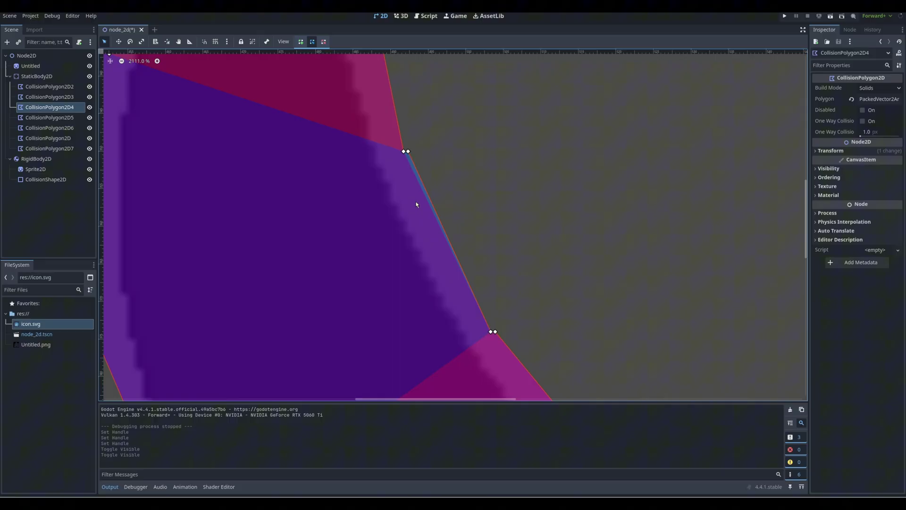
{"action": "left_click", "coordinate": [460, 201]}
{"action": "scroll", "coordinate": [536, 194], "scroll_direction": "up", "scroll_amount": 18}
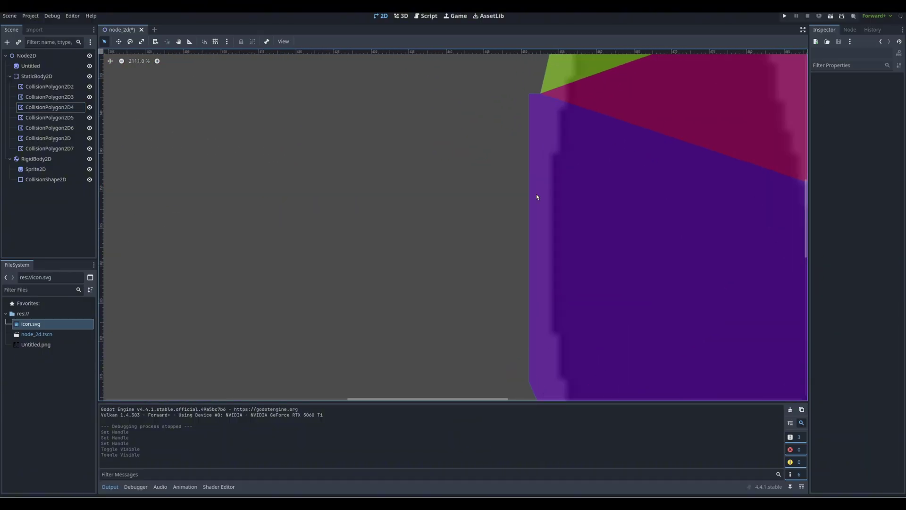
Try moving a vertex of the crescent obstacle's collision polygon inward, and undo the edit
{"action": "left_click", "coordinate": [404, 252]}
{"action": "scroll", "coordinate": [480, 269], "scroll_direction": "down", "scroll_amount": 1}
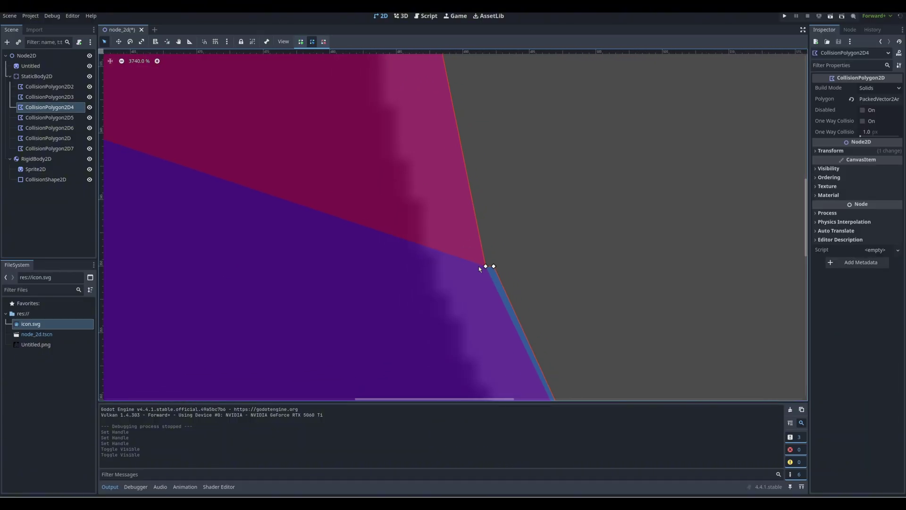
{"action": "left_click_drag", "start_coordinate": [493, 267], "coordinate": [397, 346]}
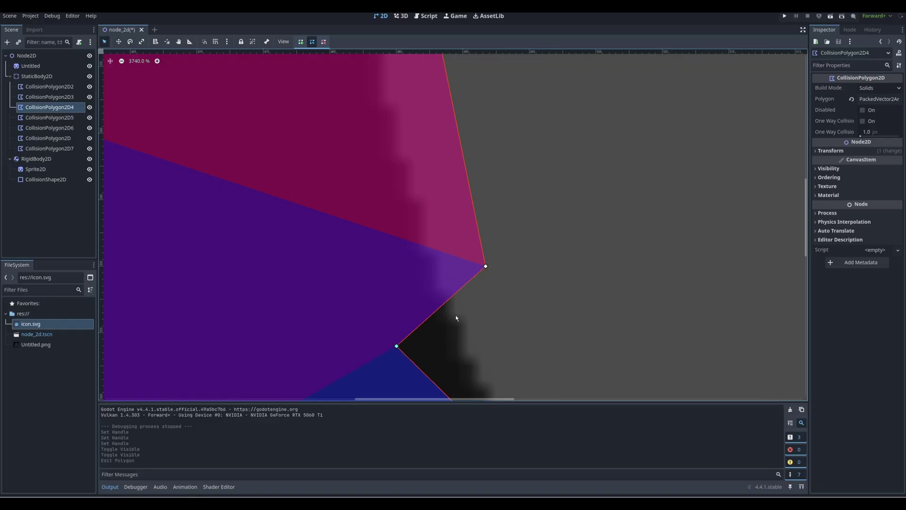
{"action": "key", "text": "ctrl+z"}
{"action": "left_click", "coordinate": [561, 301]}
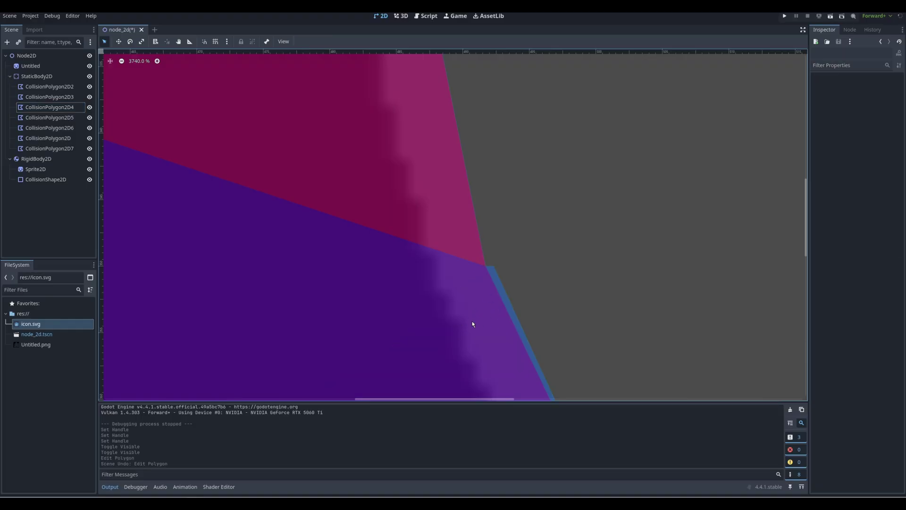
Hide the StaticBody2D and open the CollisionPolygon2D sibling preview for the Untitled track sprite
{"action": "scroll", "coordinate": [472, 324], "scroll_direction": "down", "scroll_amount": 20}
{"action": "left_click", "coordinate": [10, 76]}
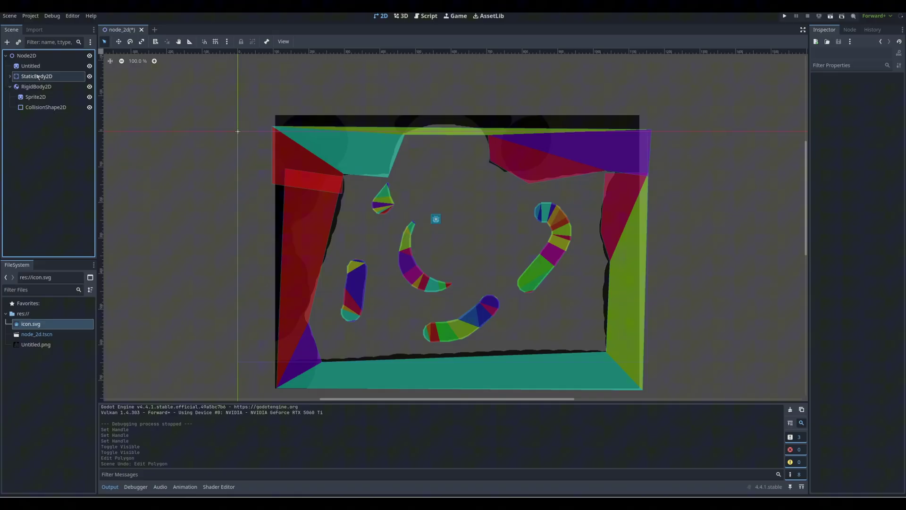
{"action": "left_click", "coordinate": [89, 76]}
{"action": "left_click", "coordinate": [60, 67]}
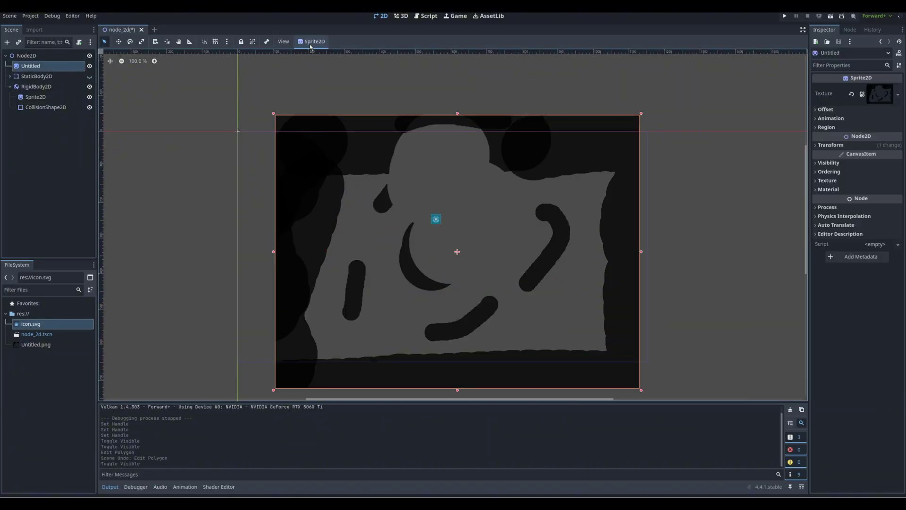
{"action": "left_click", "coordinate": [312, 41]}
{"action": "left_click", "coordinate": [344, 73]}
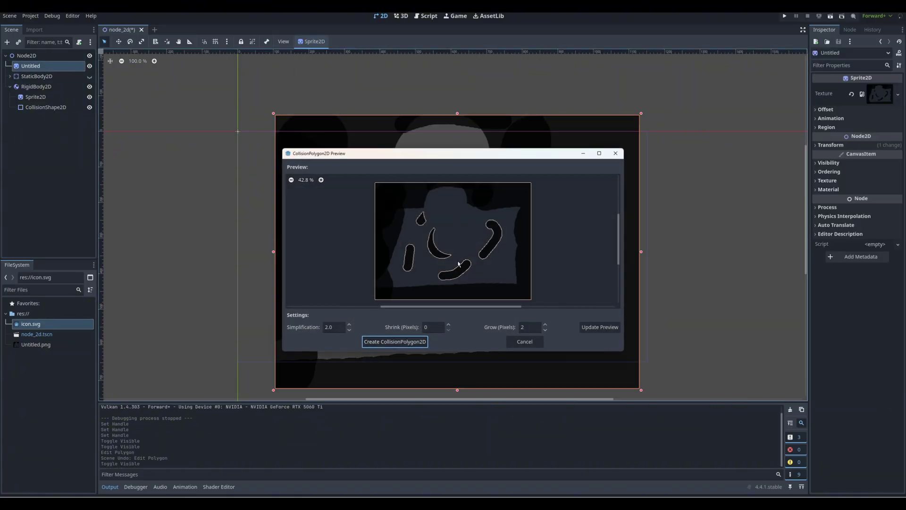
Set the collision polygon simplification to 0.5 and the shrink to 1 pixel, and update the preview
{"action": "scroll", "coordinate": [433, 263], "scroll_direction": "up", "scroll_amount": 10}
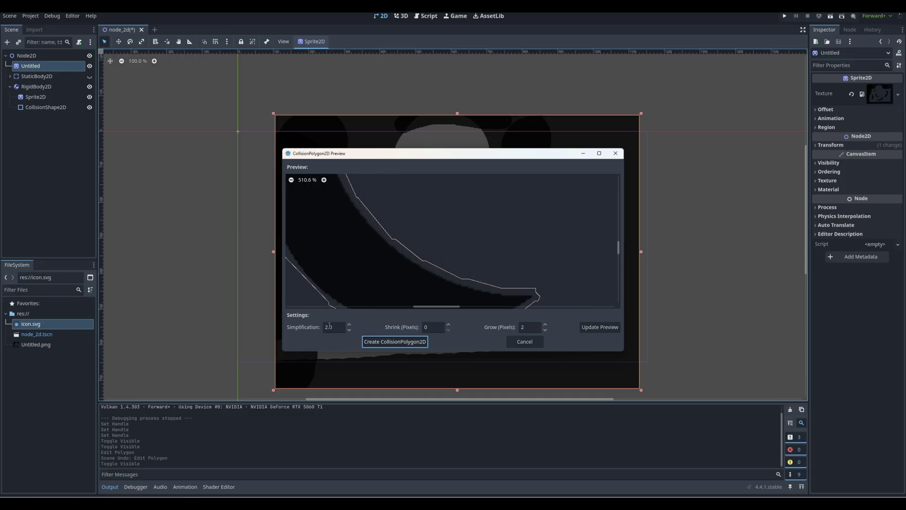
{"action": "left_click", "coordinate": [613, 331]}
{"action": "key", "text": "Return"}
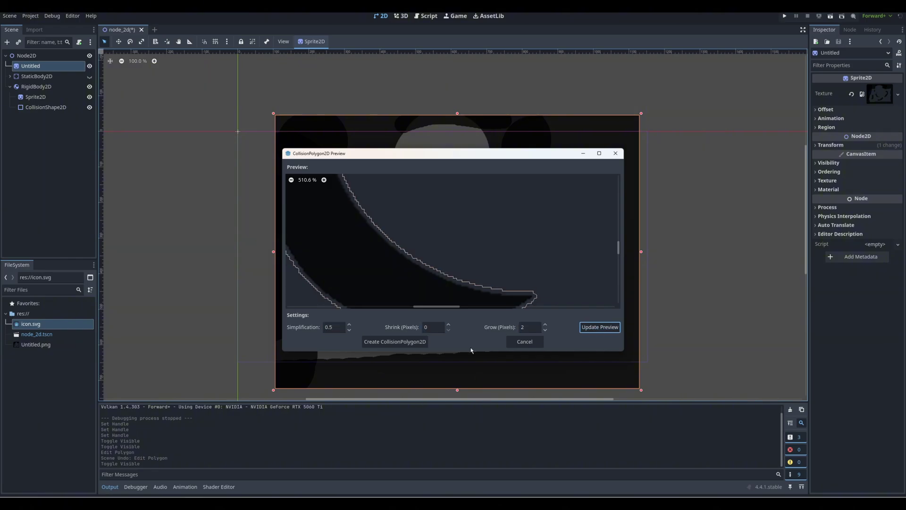
{"action": "type", "text": "1"}
{"action": "key", "text": "Tab"}
{"action": "key", "text": "Tab"}
{"action": "key", "text": "Tab"}
{"action": "key", "text": "shift+Tab"}
{"action": "key", "text": "Return"}
Try a shrink of 5 pixels and check the updated outline against the painted obstacles
{"action": "double_click", "coordinate": [442, 327]}
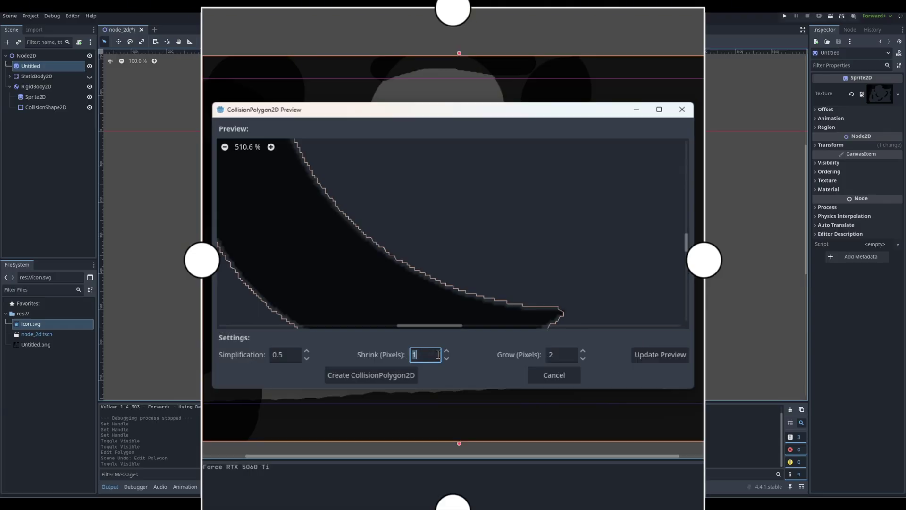
{"action": "scroll", "coordinate": [475, 283], "scroll_direction": "down", "scroll_amount": 5}
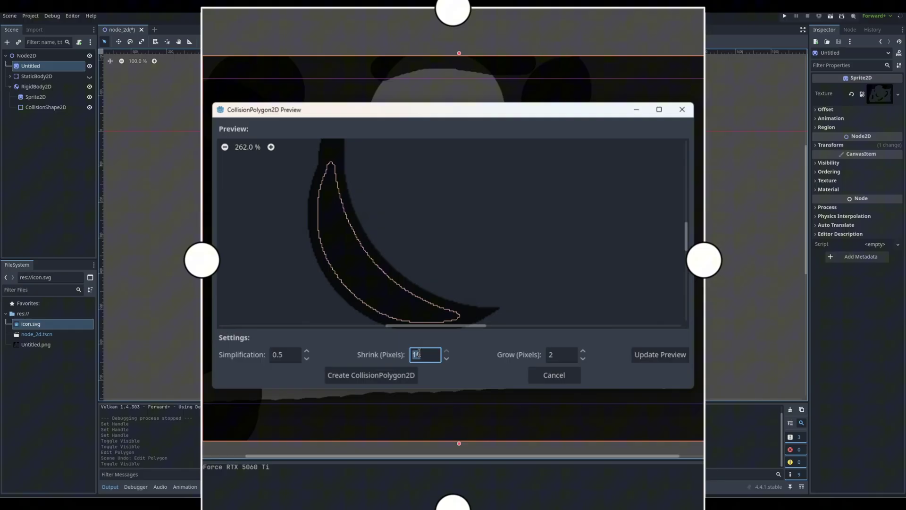
{"action": "type", "text": "5"}
{"action": "key", "text": "Tab"}
{"action": "key", "text": "Tab"}
{"action": "key", "text": "Return"}
{"action": "scroll", "coordinate": [442, 303], "scroll_direction": "down", "scroll_amount": 8}
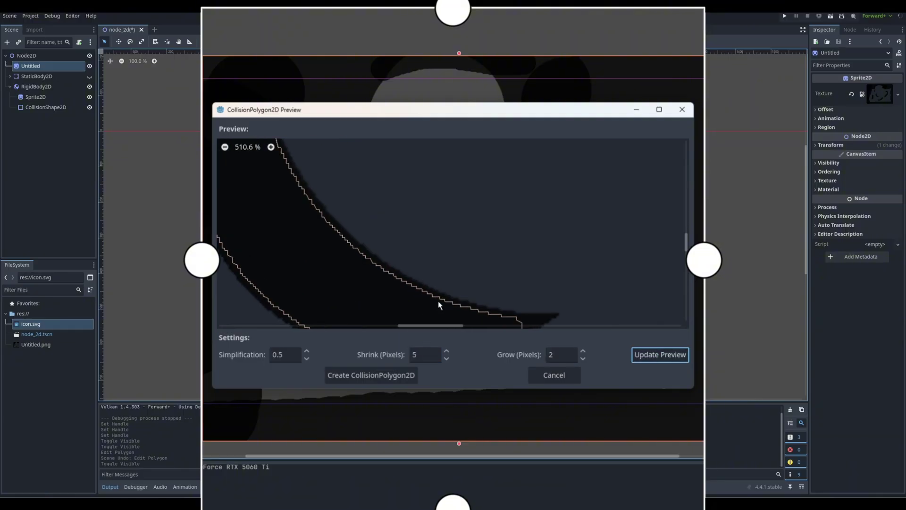
{"action": "scroll", "coordinate": [449, 304], "scroll_direction": "up", "scroll_amount": 7}
{"action": "middle_click_drag", "start_coordinate": [467, 282], "coordinate": [350, 288]}
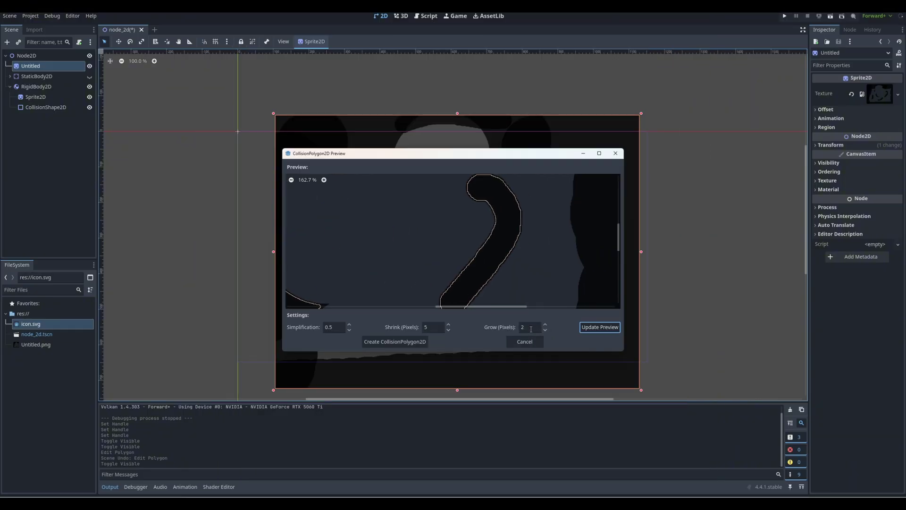
Set the grow value to 0 pixels, update the preview and check the obstacle outlines
{"action": "key", "text": "Return"}
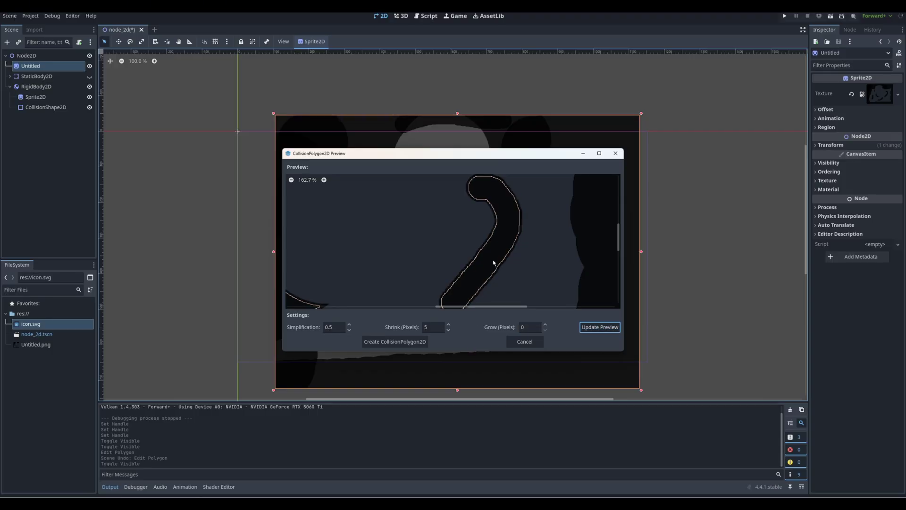
{"action": "scroll", "coordinate": [493, 266], "scroll_direction": "up", "scroll_amount": 5}
{"action": "scroll", "coordinate": [493, 266], "scroll_direction": "down", "scroll_amount": 5}
{"action": "left_click", "coordinate": [522, 324]}
{"action": "scroll", "coordinate": [474, 277], "scroll_direction": "up", "scroll_amount": 5}
{"action": "scroll", "coordinate": [474, 277], "scroll_direction": "down", "scroll_amount": 5}
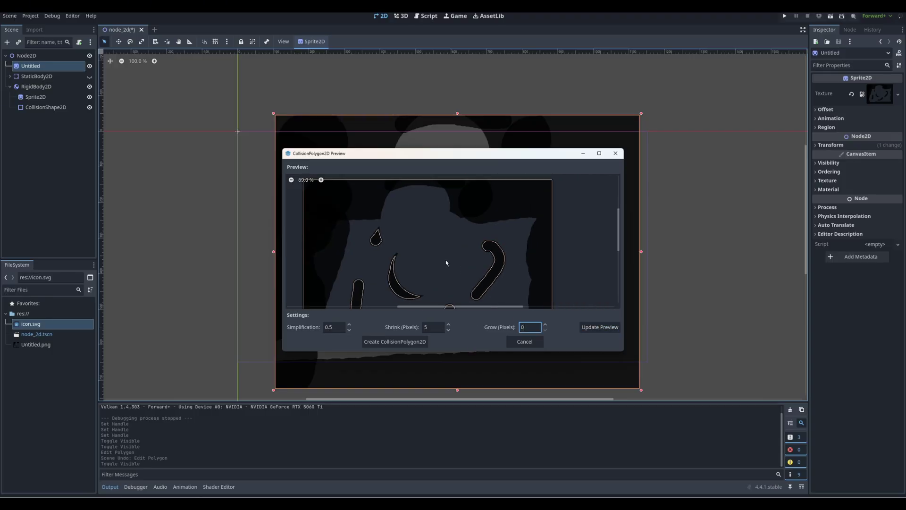
Set the shrink to 1 pixel, update the preview and create the CollisionPolygon2D siblings
{"action": "scroll", "coordinate": [446, 260], "scroll_direction": "up", "scroll_amount": 7}
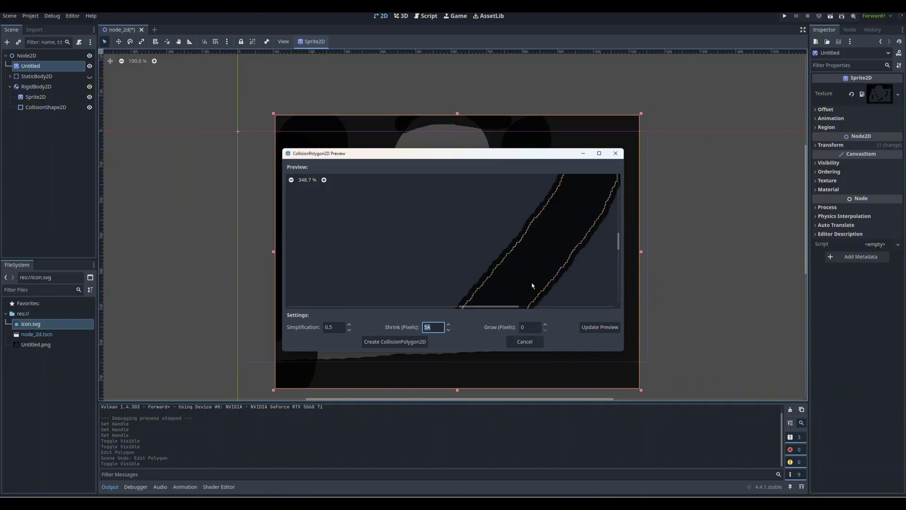
{"action": "key", "text": "Tab"}
{"action": "scroll", "coordinate": [530, 285], "scroll_direction": "down", "scroll_amount": 6}
{"action": "scroll", "coordinate": [438, 282], "scroll_direction": "up", "scroll_amount": 8}
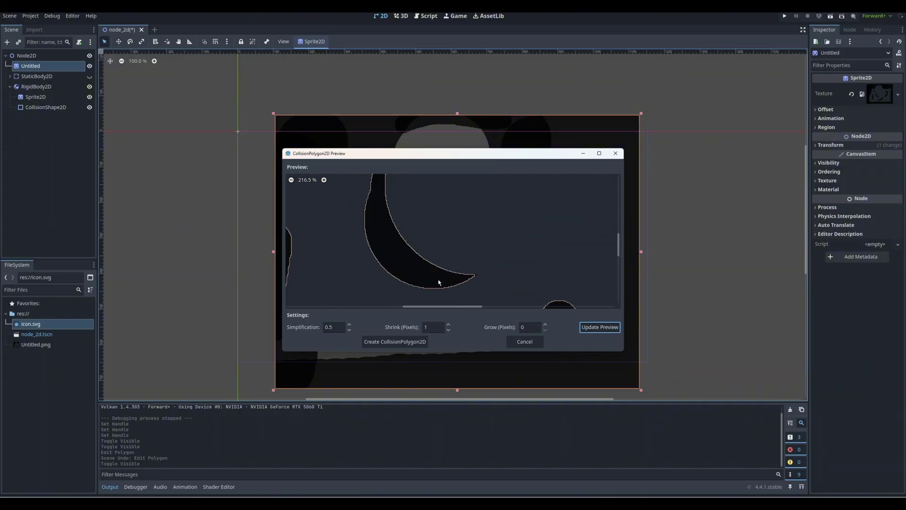
{"action": "left_click", "coordinate": [395, 341]}
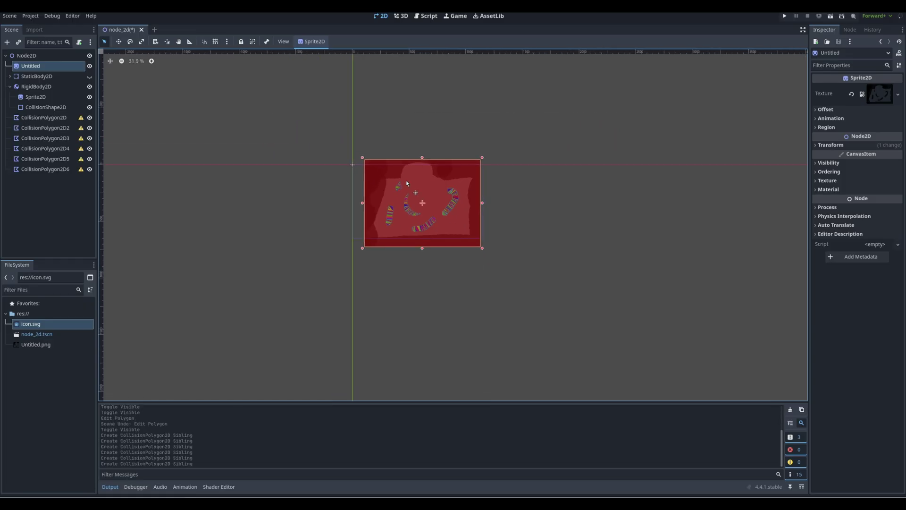
Remove the new collision polygon that covers the whole track image
{"action": "scroll", "coordinate": [418, 181], "scroll_direction": "up", "scroll_amount": 3}
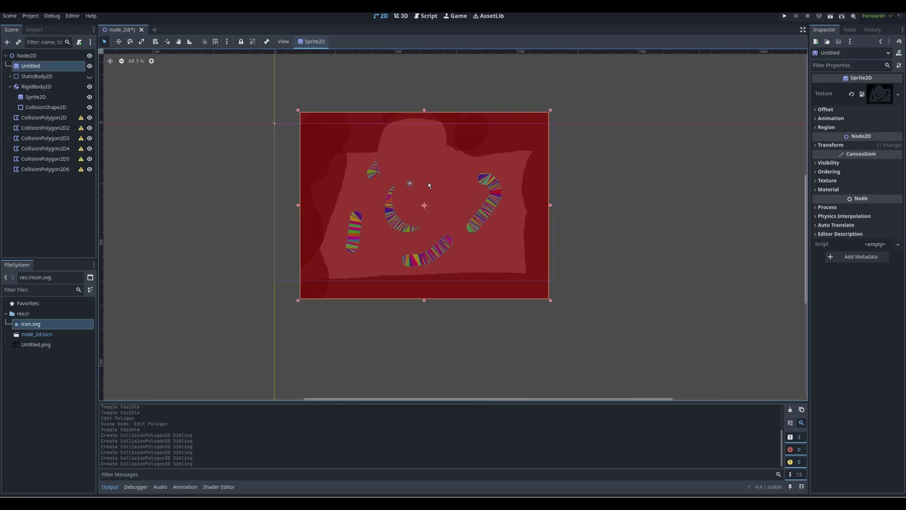
{"action": "key", "text": "ctrl+x"}
{"action": "scroll", "coordinate": [452, 191], "scroll_direction": "up", "scroll_amount": 2}
{"action": "scroll", "coordinate": [452, 213], "scroll_direction": "up", "scroll_amount": 17}
{"action": "scroll", "coordinate": [444, 261], "scroll_direction": "down", "scroll_amount": 20}
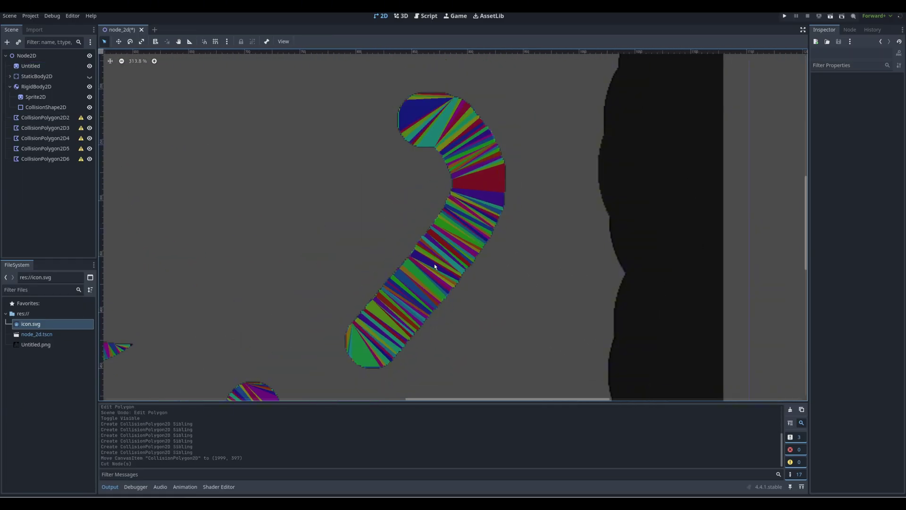
{"action": "middle_click_drag", "start_coordinate": [304, 220], "coordinate": [459, 231]}
Move the five new obstacle collision polygons into the StaticBody2D and make that body visible again
{"action": "left_click", "coordinate": [45, 158]}
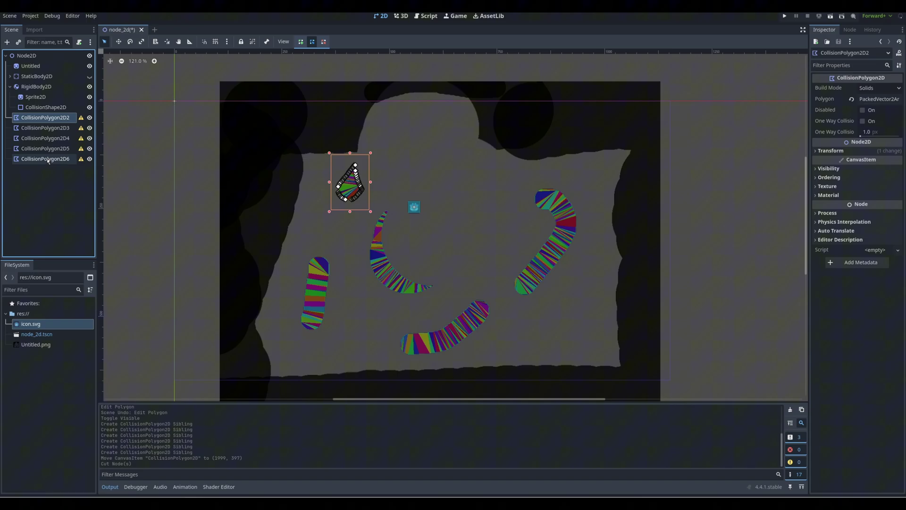
{"action": "left_click", "coordinate": [42, 117], "text": "shift"}
{"action": "left_click_drag", "start_coordinate": [42, 119], "coordinate": [40, 77]}
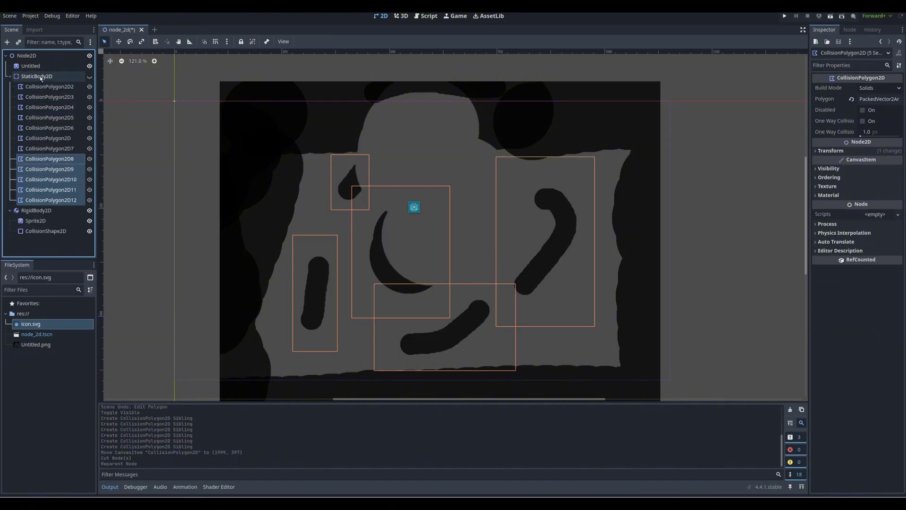
{"action": "left_click", "coordinate": [89, 76]}
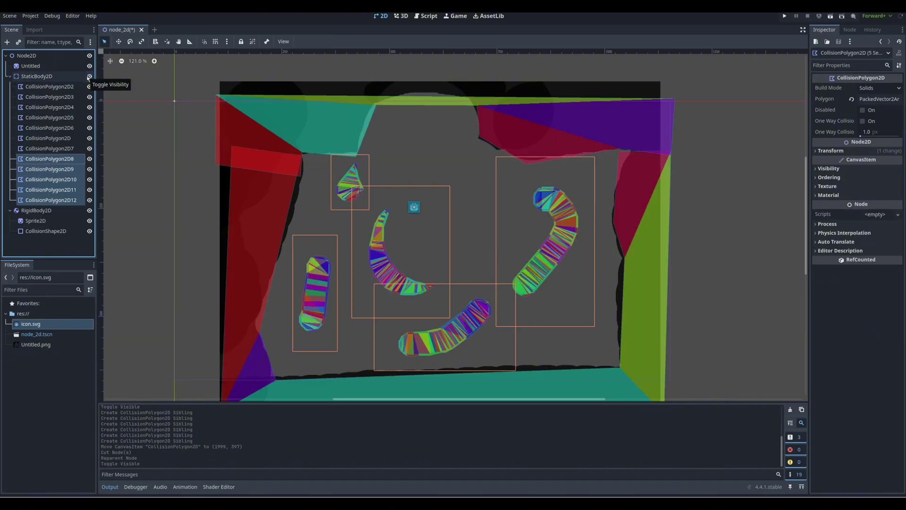
Remove the old, coarser collision polygon from the crescent obstacle, undoing any accidental move of the new one
{"action": "left_click", "coordinate": [325, 162]}
{"action": "scroll", "coordinate": [373, 217], "scroll_direction": "up", "scroll_amount": 11}
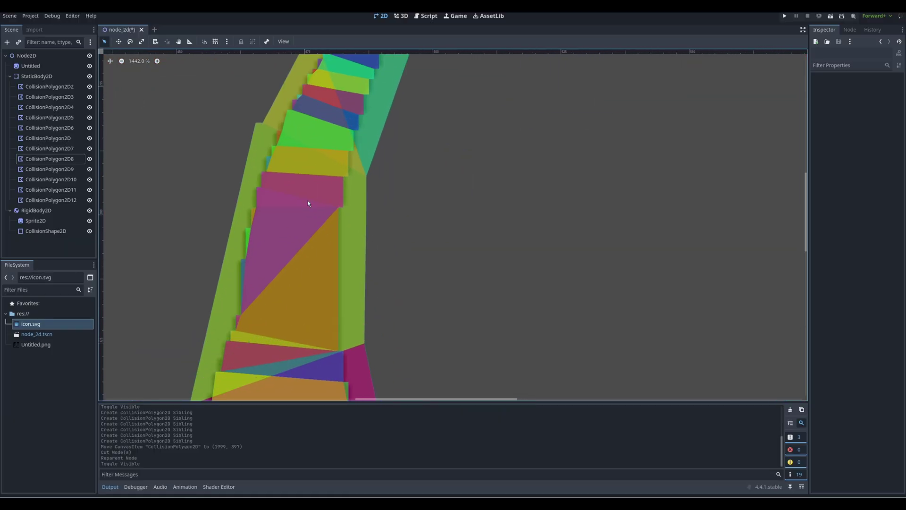
{"action": "left_click", "coordinate": [308, 204]}
{"action": "left_click_drag", "start_coordinate": [308, 203], "coordinate": [208, 203]}
{"action": "key", "text": "ctrl+z"}
{"action": "key", "text": "ctrl+x"}
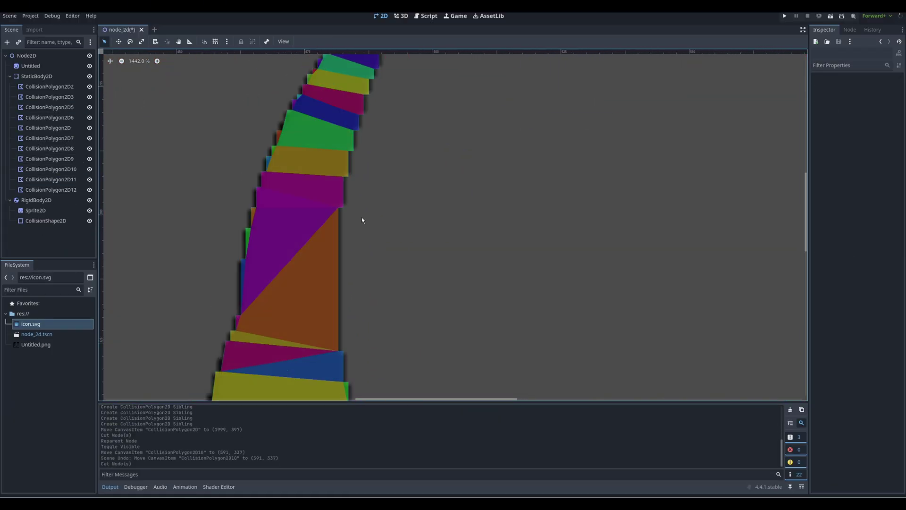
Remove the old, coarser collision polygons from the lower curved obstacle and the hook-shaped obstacle
{"action": "scroll", "coordinate": [362, 220], "scroll_direction": "down", "scroll_amount": 10}
{"action": "scroll", "coordinate": [417, 305], "scroll_direction": "up", "scroll_amount": 7}
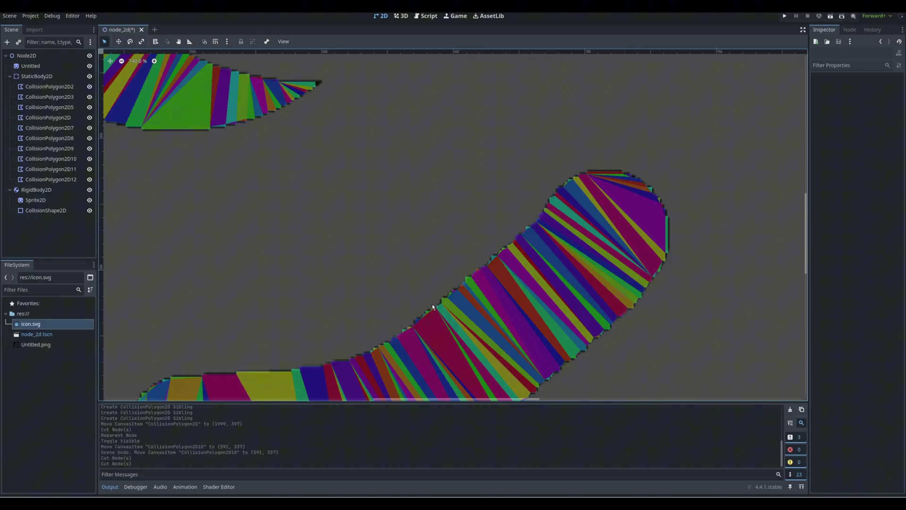
{"action": "scroll", "coordinate": [433, 304], "scroll_direction": "down", "scroll_amount": 14}
{"action": "scroll", "coordinate": [618, 211], "scroll_direction": "up", "scroll_amount": 20}
{"action": "left_click", "coordinate": [702, 339]}
{"action": "key", "text": "ctrl+x"}
{"action": "scroll", "coordinate": [416, 255], "scroll_direction": "down", "scroll_amount": 19}
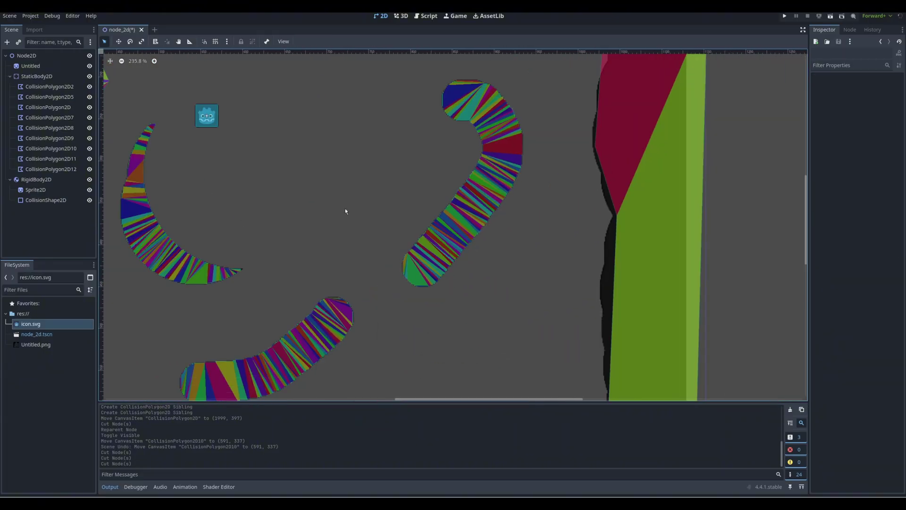
Remove the old, coarser collision polygons from the upright capsule obstacle and the teardrop obstacle
{"action": "middle_click_drag", "start_coordinate": [346, 211], "coordinate": [605, 224]}
{"action": "left_click", "coordinate": [291, 302]}
{"action": "key", "text": "ctrl+x"}
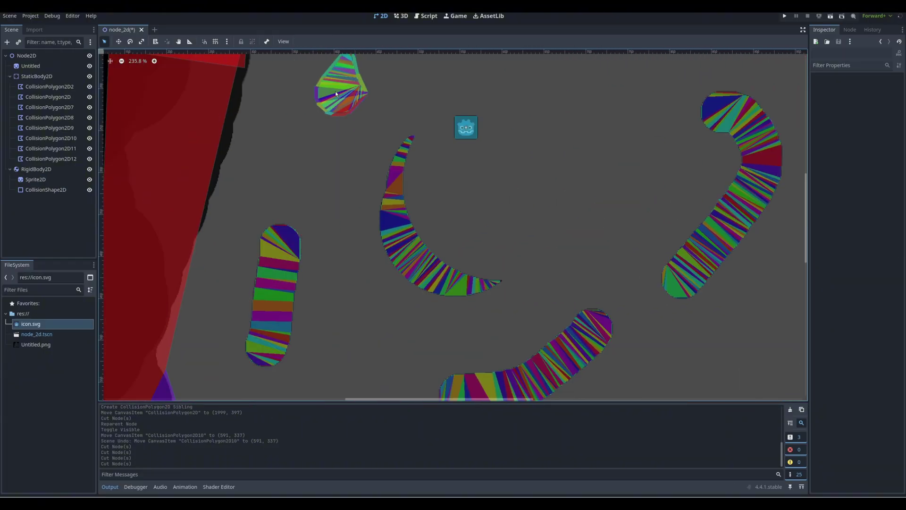
{"action": "left_click", "coordinate": [365, 84]}
{"action": "key", "text": "ctrl+x"}
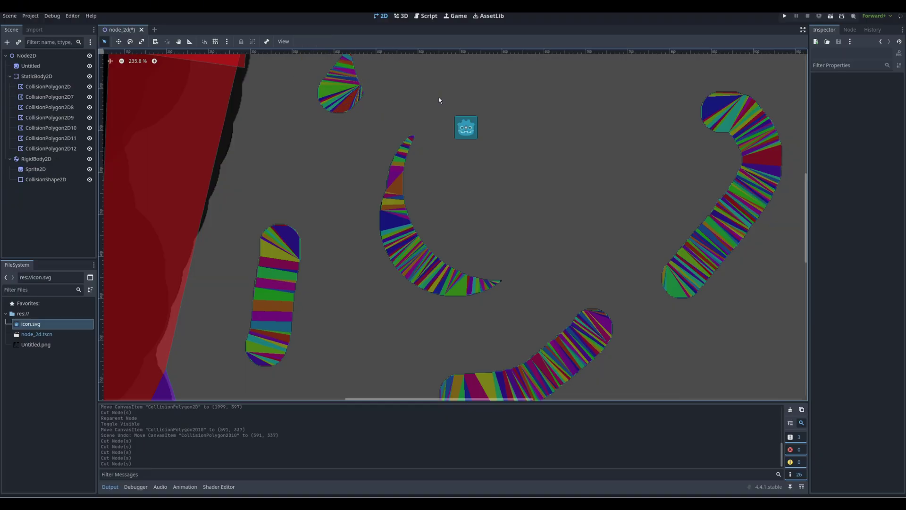
Run the project to test the racer against the new obstacle collisions, and close the test run
{"action": "key", "text": "F5"}
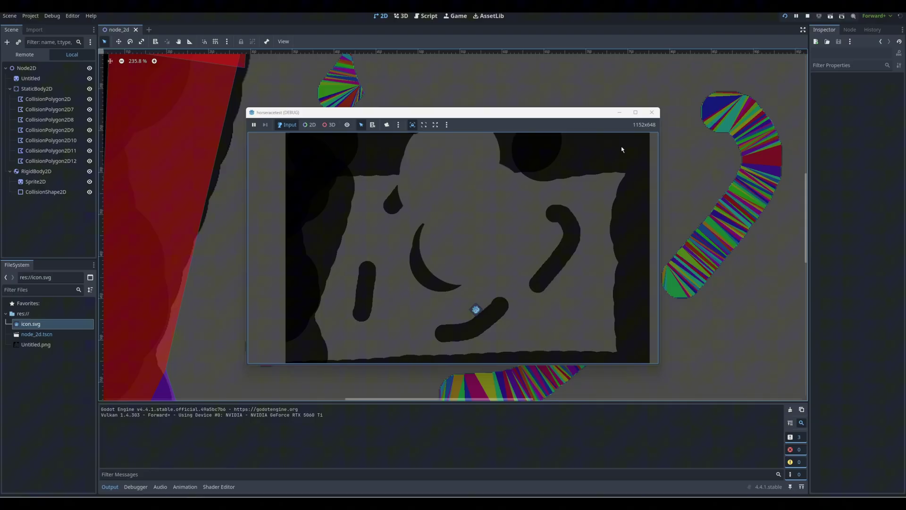
{"action": "left_click", "coordinate": [652, 115]}
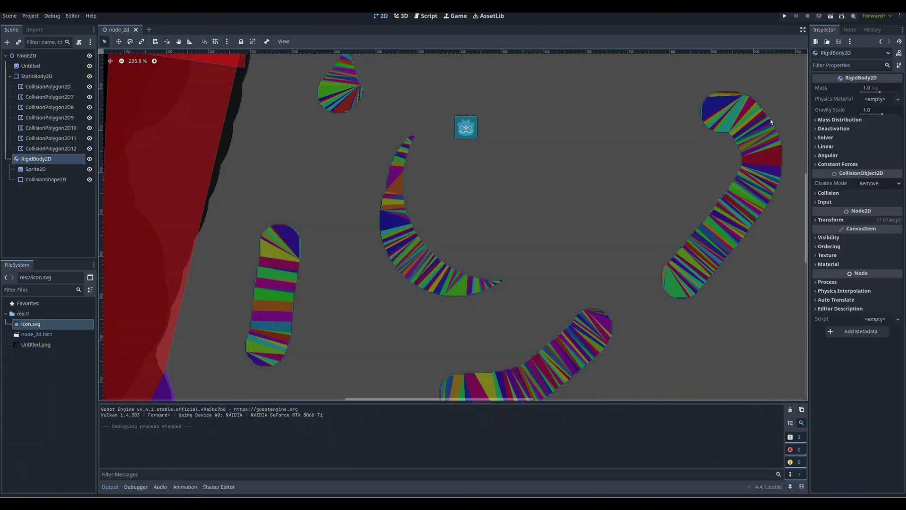
Widen the property area and set the RigidBody2D's mass to 0.003 kg
{"action": "left_click_drag", "start_coordinate": [809, 116], "coordinate": [751, 116]}
{"action": "left_click_drag", "start_coordinate": [865, 92], "coordinate": [835, 94]}
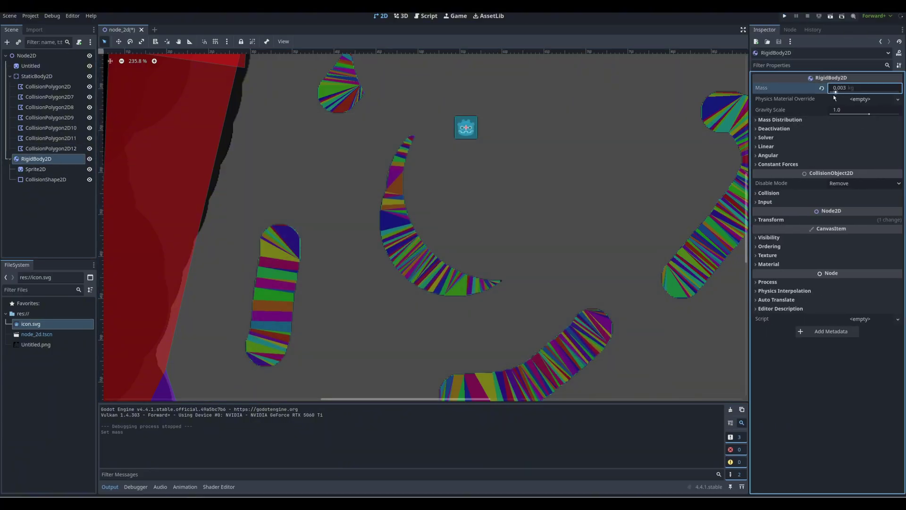
Give the RigidBody2D a new PhysicsMaterial with bounce 1.0 and friction 0.0
{"action": "left_click", "coordinate": [847, 100]}
{"action": "left_click", "coordinate": [852, 107]}
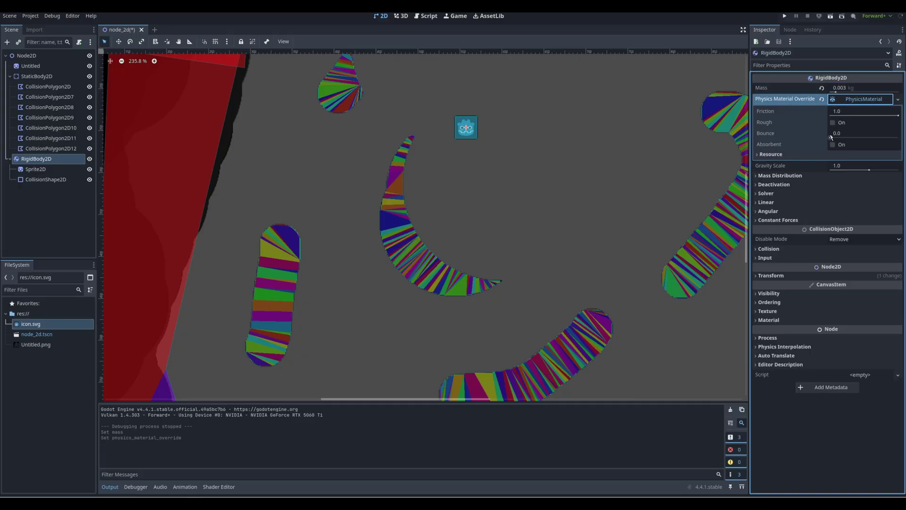
{"action": "left_click_drag", "start_coordinate": [831, 137], "coordinate": [789, 117]}
{"action": "scroll", "coordinate": [617, 145], "scroll_direction": "down", "scroll_amount": 2}
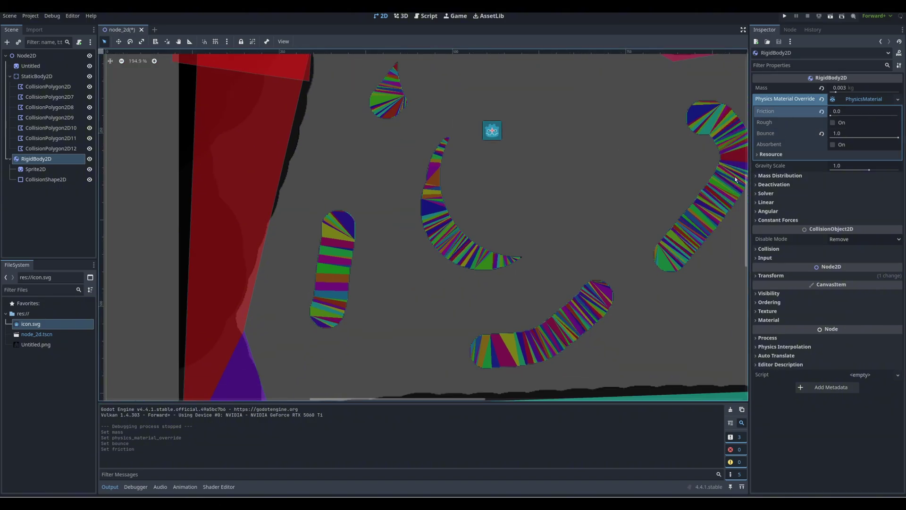
Set the RigidBody2D's gravity scale to 0
{"action": "left_click", "coordinate": [864, 168]}
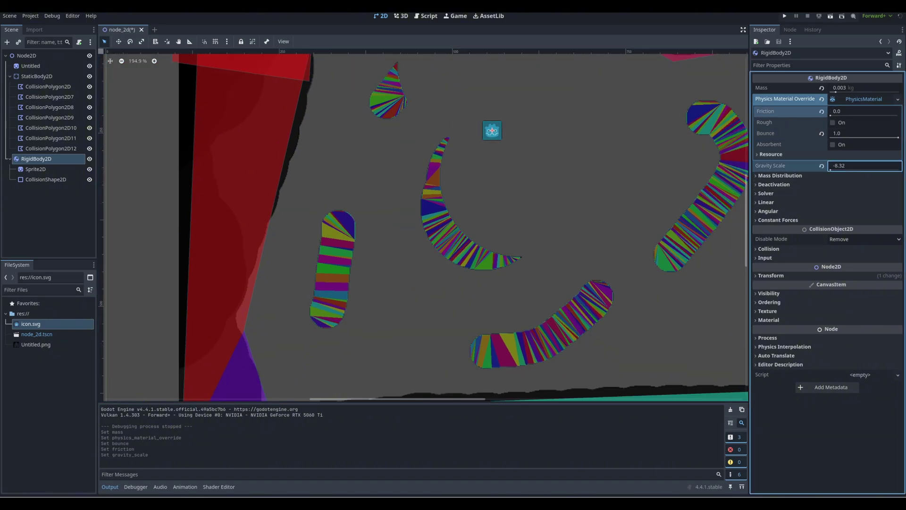
{"action": "left_click_drag", "start_coordinate": [792, 205], "coordinate": [796, 205]}
{"action": "left_click", "coordinate": [849, 164]}
{"action": "type", "text": "0"}
{"action": "key", "text": "Return"}
Give the RigidBody2D a constant x force of 26.885, test the racer in a project run, and close the run
{"action": "left_click", "coordinate": [784, 222]}
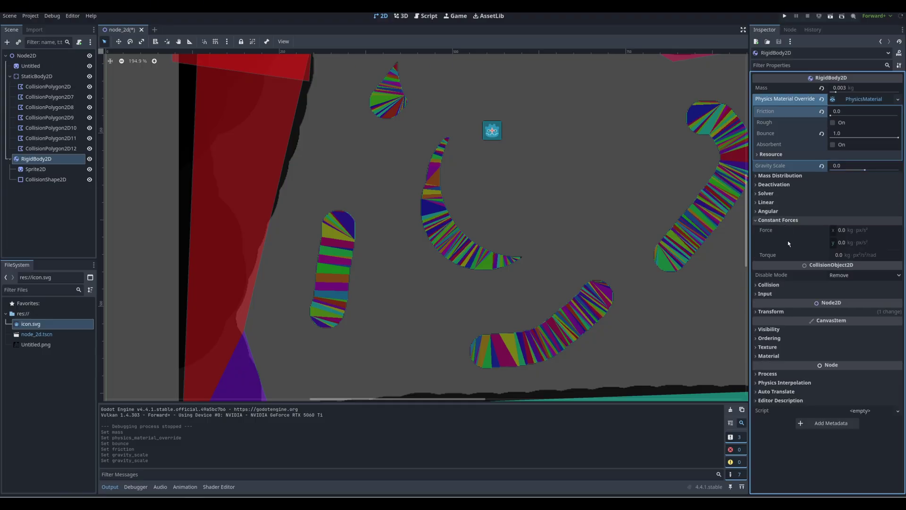
{"action": "left_click_drag", "start_coordinate": [855, 233], "coordinate": [868, 232]}
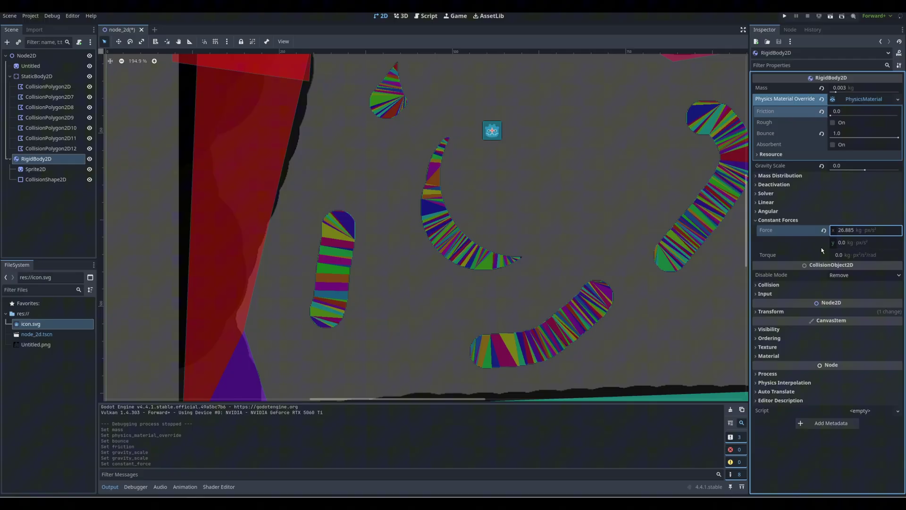
{"action": "left_click", "coordinate": [550, 193]}
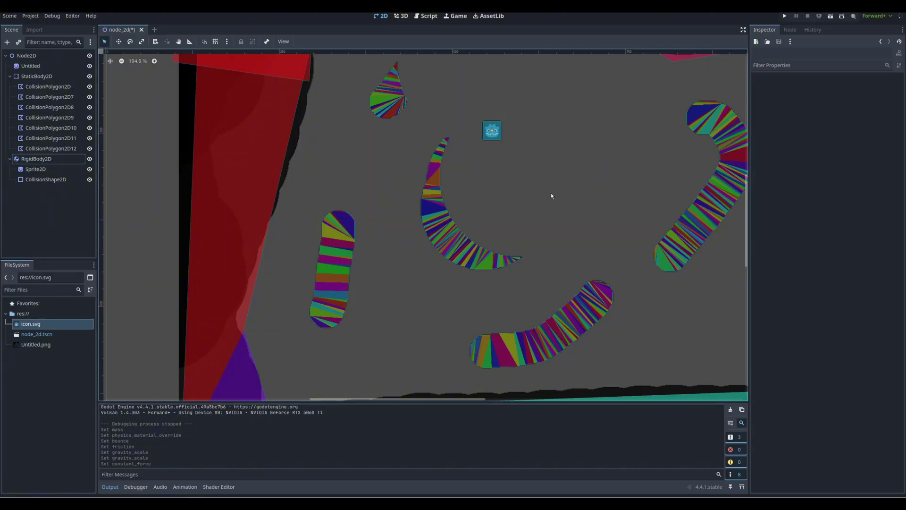
{"action": "scroll", "coordinate": [486, 228], "scroll_direction": "down", "scroll_amount": 3}
{"action": "key", "text": "F5"}
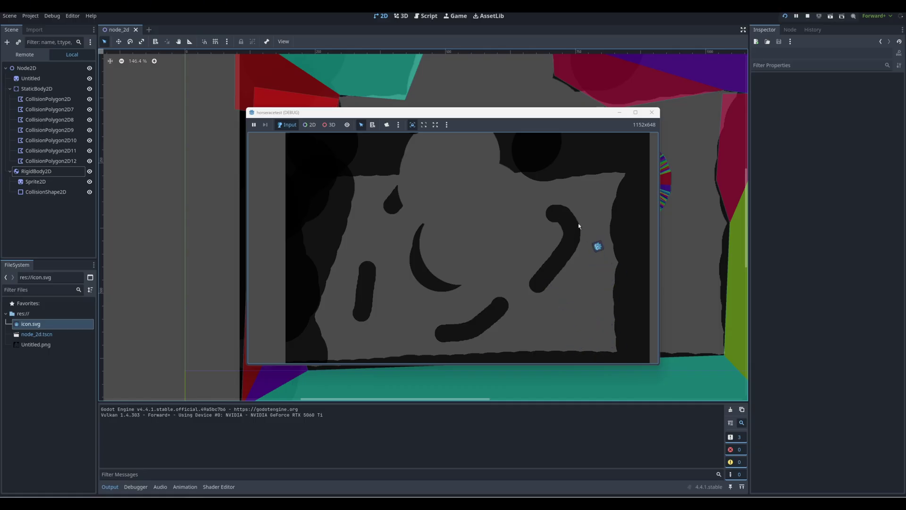
{"action": "left_click", "coordinate": [652, 113]}
Examine the collision polygon edges along the lower curved obstacle up close
{"action": "left_click", "coordinate": [65, 163]}
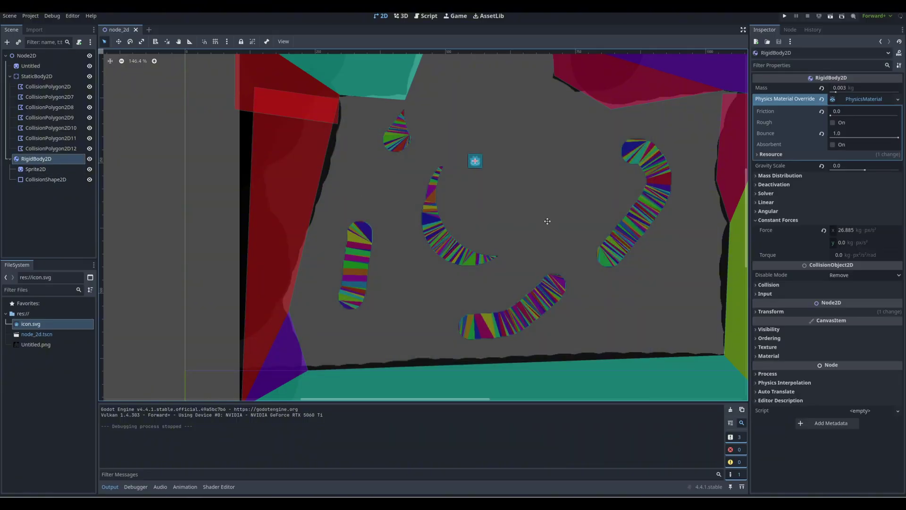
{"action": "scroll", "coordinate": [565, 236], "scroll_direction": "up", "scroll_amount": 3}
{"action": "scroll", "coordinate": [434, 316], "scroll_direction": "up", "scroll_amount": 8}
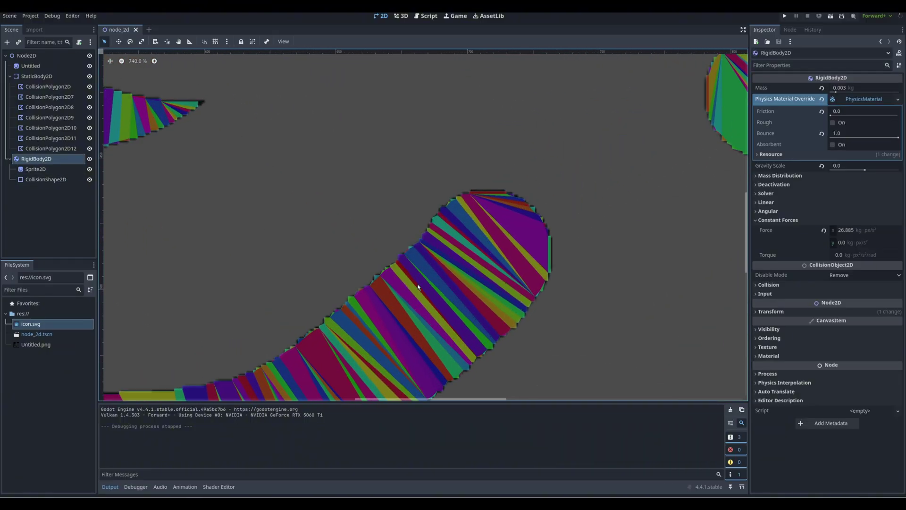
{"action": "scroll", "coordinate": [392, 304], "scroll_direction": "down", "scroll_amount": 6}
{"action": "scroll", "coordinate": [392, 304], "scroll_direction": "up", "scroll_amount": 7}
{"action": "scroll", "coordinate": [384, 277], "scroll_direction": "up", "scroll_amount": 1}
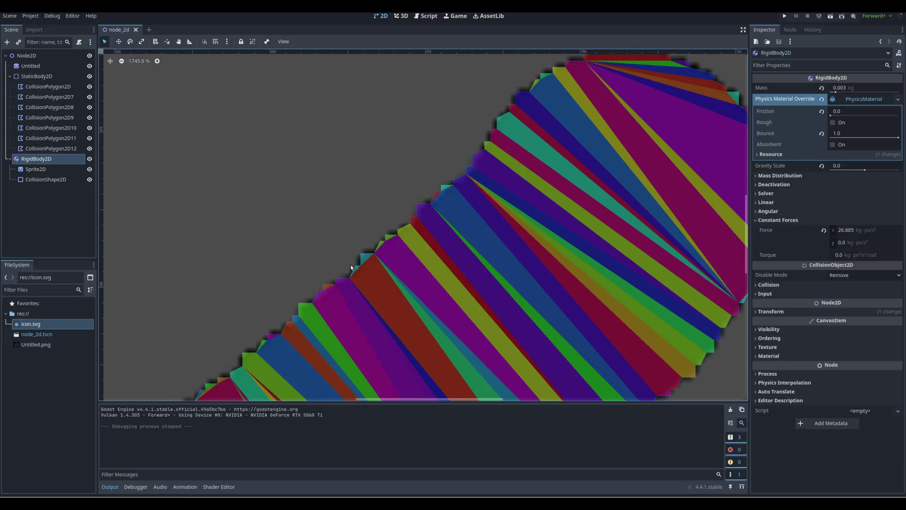
{"action": "left_click", "coordinate": [351, 265]}
{"action": "scroll", "coordinate": [380, 270], "scroll_direction": "down", "scroll_amount": 16}
{"action": "scroll", "coordinate": [382, 257], "scroll_direction": "up", "scroll_amount": 8}
{"action": "left_click", "coordinate": [380, 242]}
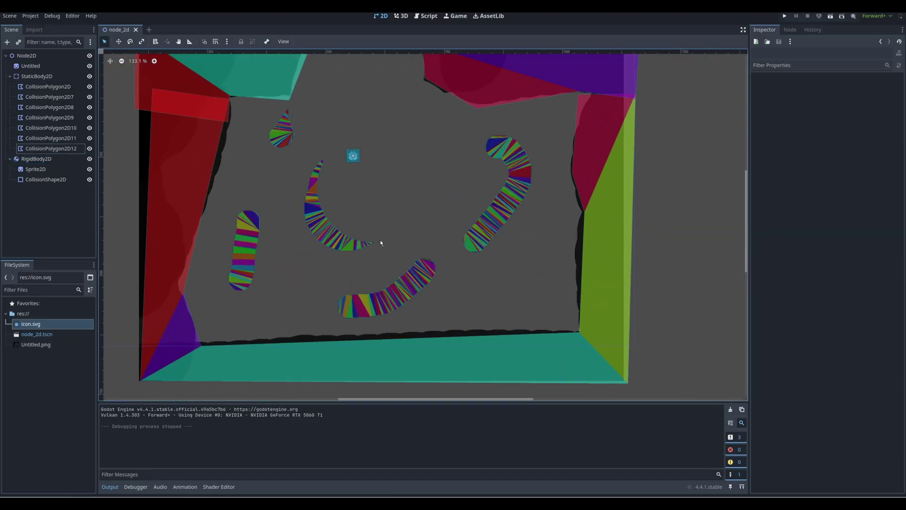
Reset the RigidBody2D's constant force and set its linear velocity to 600 px/s in both x and y
{"action": "left_click", "coordinate": [37, 158]}
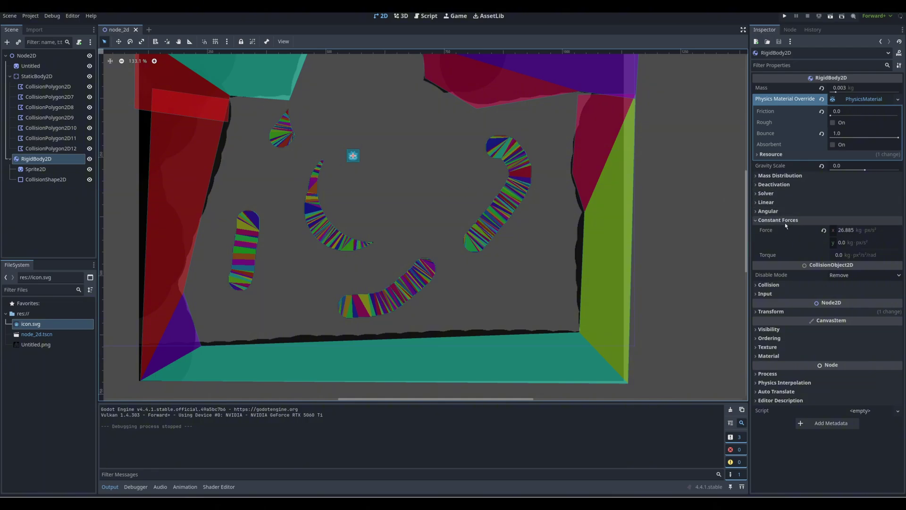
{"action": "left_click", "coordinate": [773, 203]}
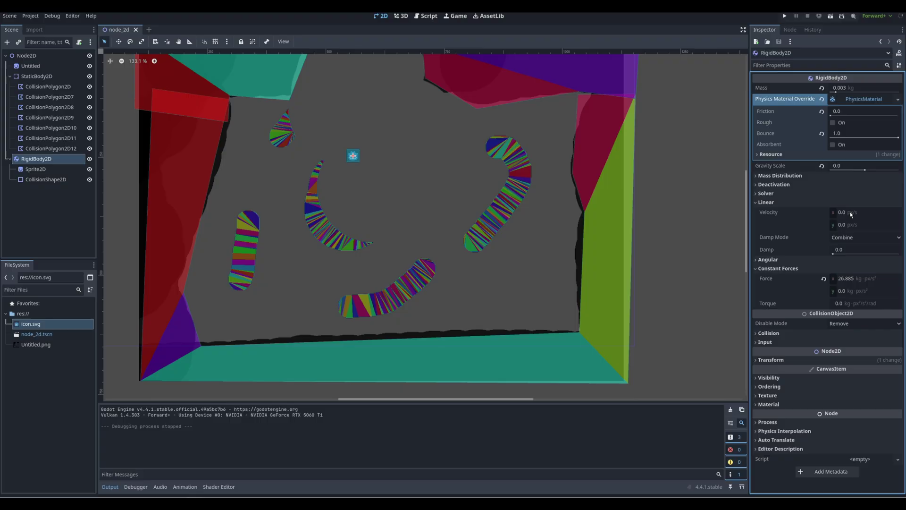
{"action": "mouse_move", "coordinate": [852, 212]}
{"action": "left_mouse_down"}
{"action": "mouse_move", "coordinate": [882, 213]}
{"action": "mouse_move", "coordinate": [859, 213]}
{"action": "left_mouse_up"}
{"action": "left_click", "coordinate": [823, 279]}
{"action": "left_click", "coordinate": [845, 212]}
{"action": "type", "text": "600"}
{"action": "key", "text": "Return"}
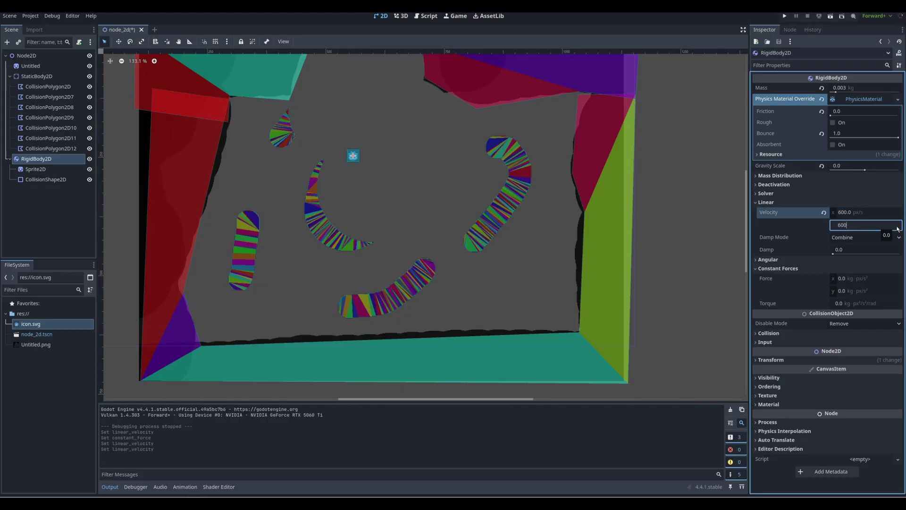
{"action": "key", "text": "ctrl+s"}
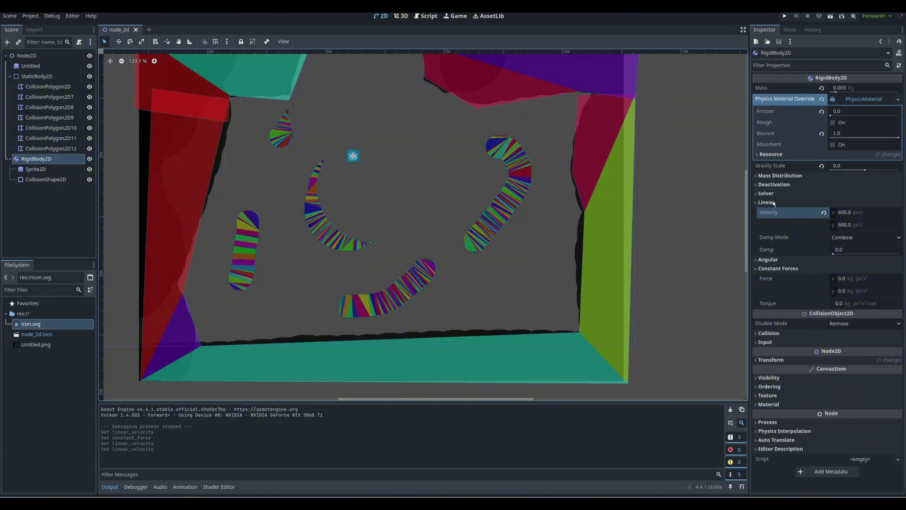
Turn off Can Sleep in the RigidBody2D's deactivation settings
{"action": "left_click", "coordinate": [774, 194]}
{"action": "left_click", "coordinate": [786, 185]}
{"action": "left_click", "coordinate": [833, 208]}
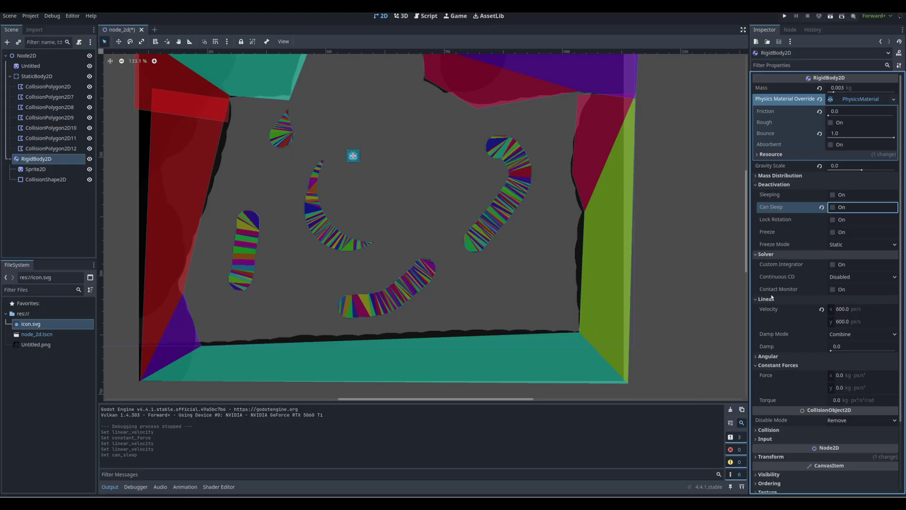
Enable the racer's Custom Integrator and Contact Monitor with Continuous CD set to Cast Shape, and test the result in a project run
{"action": "left_click", "coordinate": [850, 266]}
{"action": "left_click", "coordinate": [849, 277]}
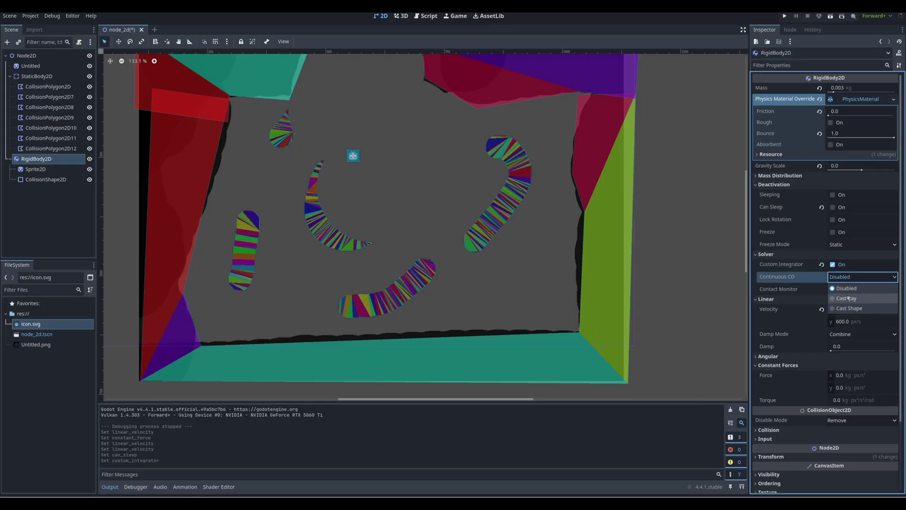
{"action": "left_click", "coordinate": [848, 308]}
{"action": "left_click", "coordinate": [833, 289]}
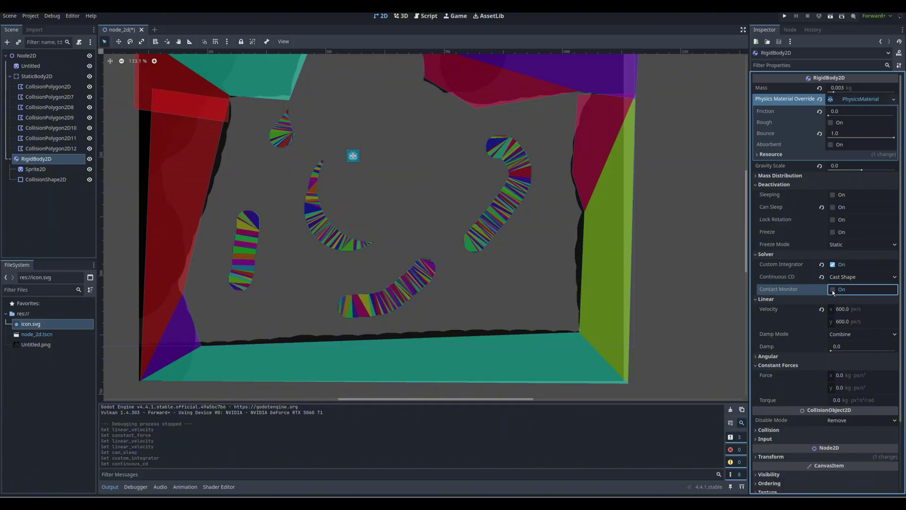
{"action": "key", "text": "F5"}
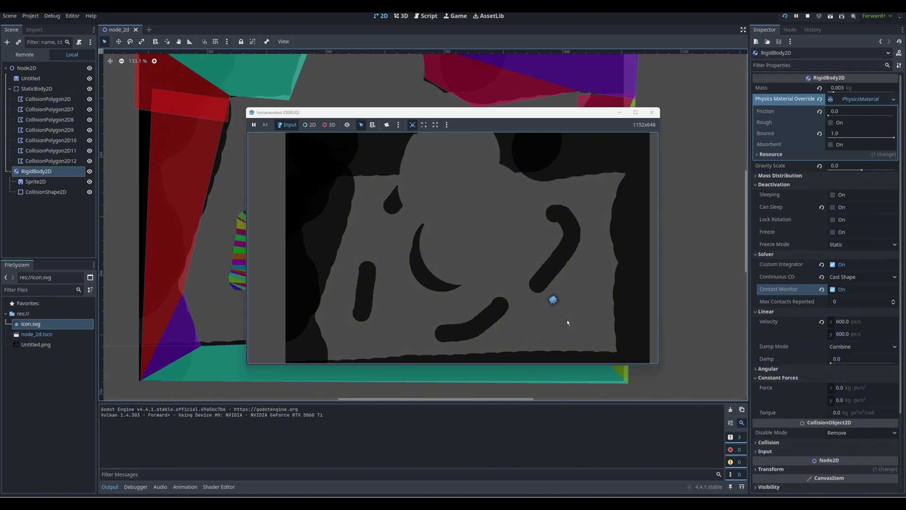
{"action": "left_click", "coordinate": [652, 112]}
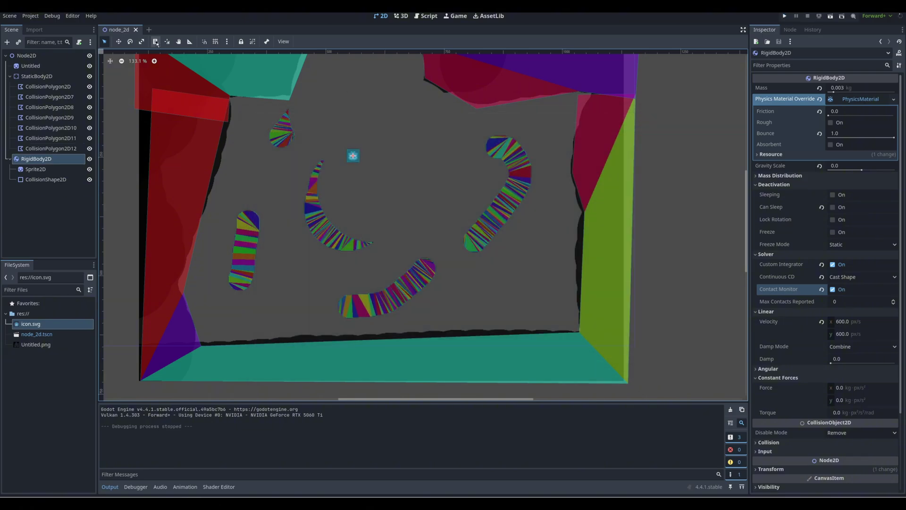
Find the project's linear physics settings and set the 2D Default Linear Damp to 0
{"action": "left_click", "coordinate": [35, 19]}
{"action": "left_click", "coordinate": [45, 27]}
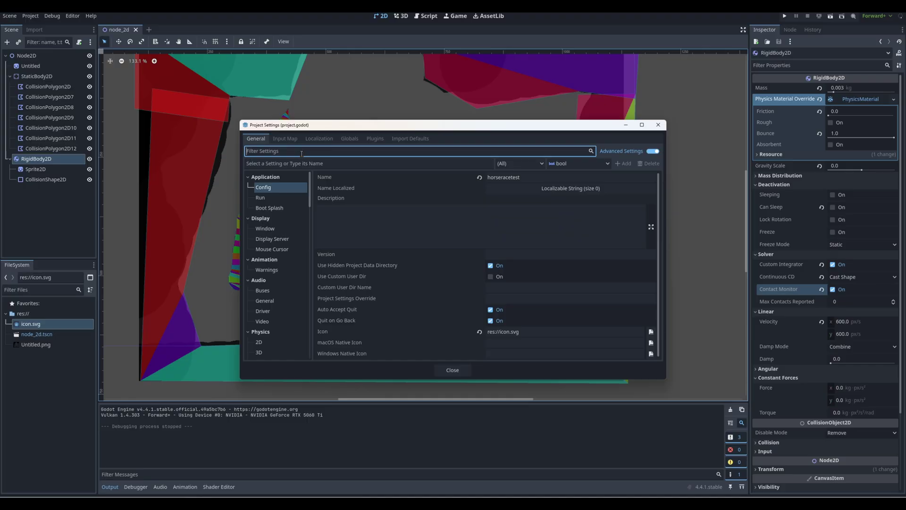
{"action": "type", "text": "LIENAR"}
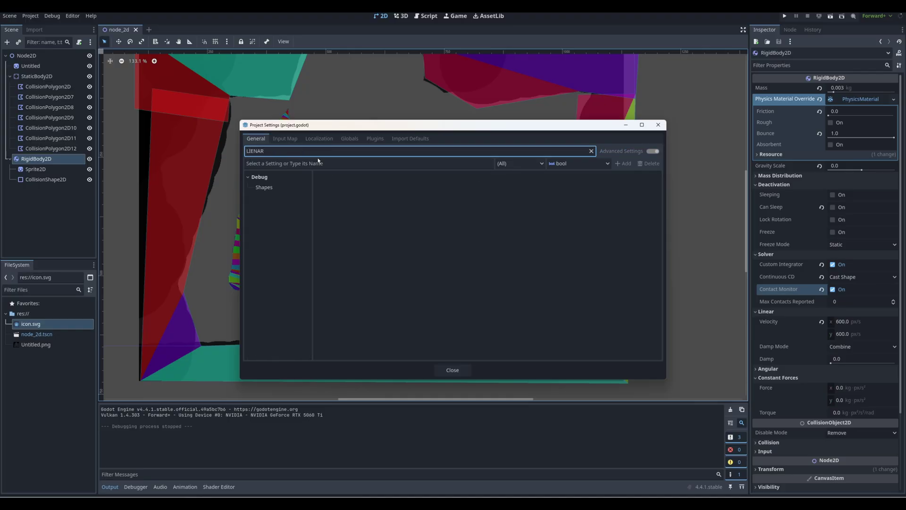
{"action": "key", "text": "BackSpace"}
{"action": "key", "text": "BackSpace"}
{"action": "key", "text": "BackSpace"}
{"action": "key", "text": "BackSpace"}
{"action": "key", "text": "BackSpace"}
{"action": "key", "text": "BackSpace"}
{"action": "type", "text": "lineea"}
{"action": "key", "text": "BackSpace"}
{"action": "type", "text": "linear"}
{"action": "left_click", "coordinate": [275, 207]}
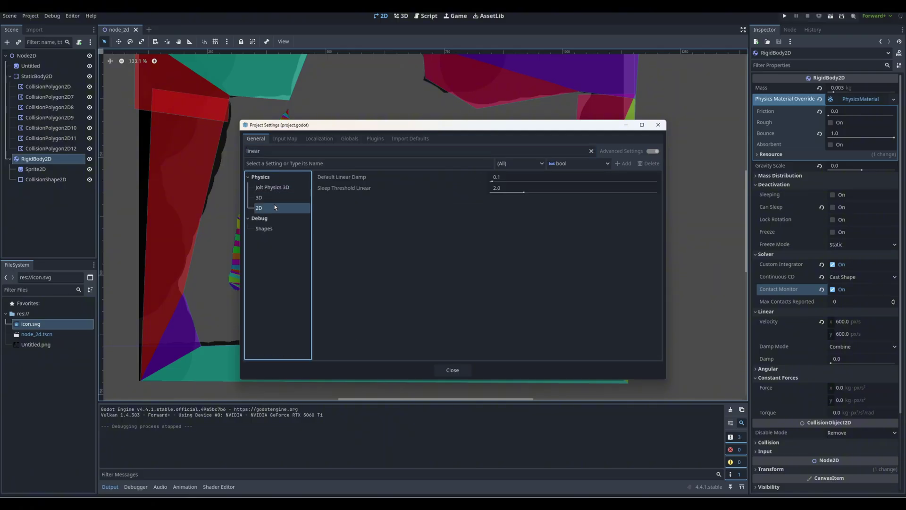
{"action": "left_click", "coordinate": [496, 178]}
{"action": "type", "text": "0"}
{"action": "key", "text": "Return"}
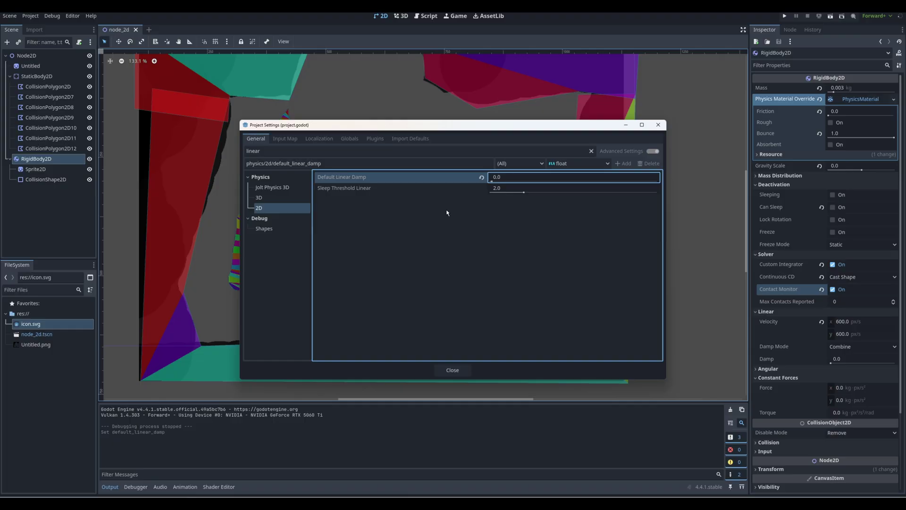
{"action": "left_click", "coordinate": [463, 372]}
Run the project to check how the racer bounces without linear damping, and close the test run
{"action": "key", "text": "F5"}
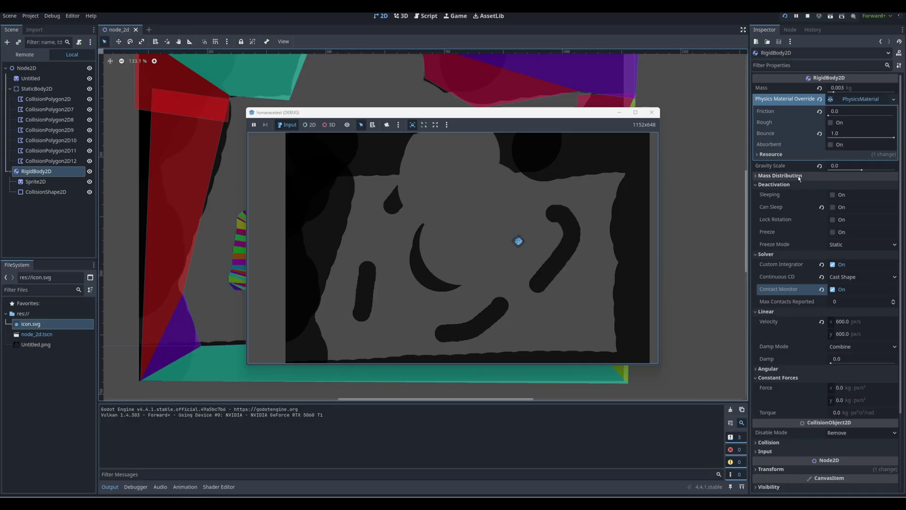
{"action": "scroll", "coordinate": [820, 298], "scroll_direction": "down", "scroll_amount": 2}
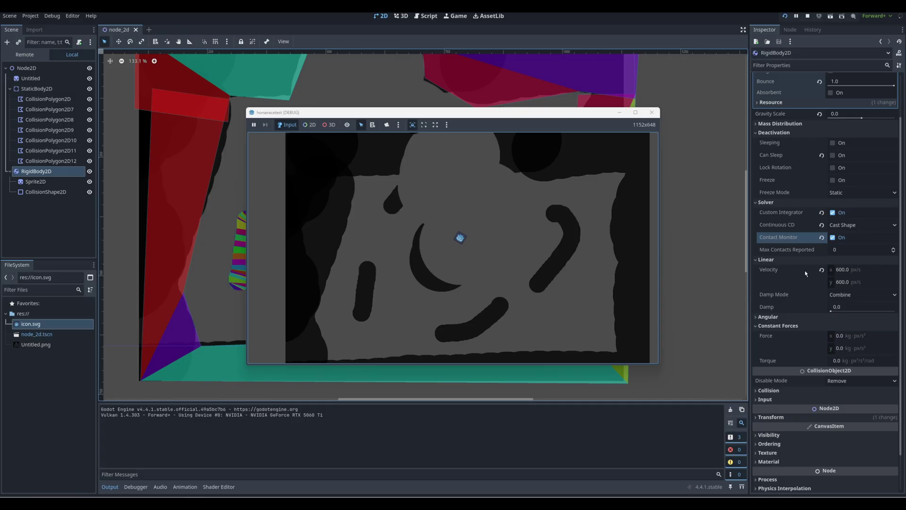
{"action": "scroll", "coordinate": [825, 124], "scroll_direction": "up", "scroll_amount": 3}
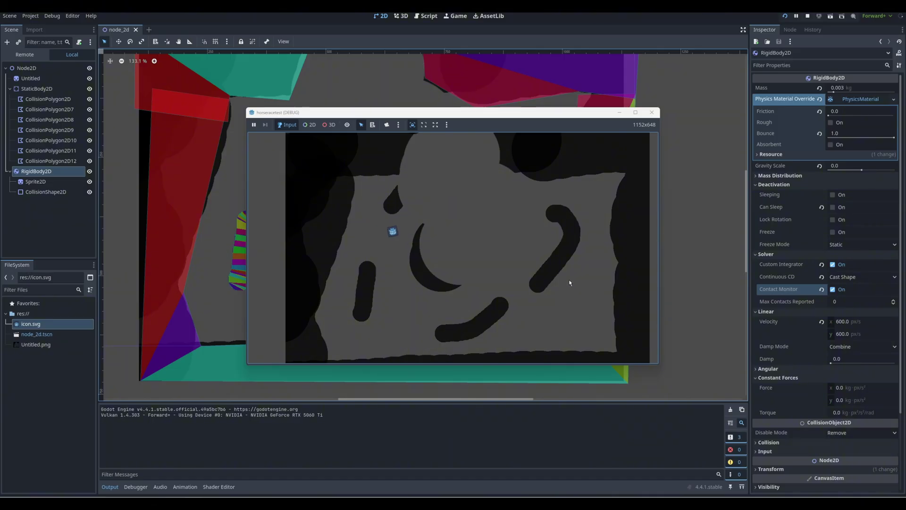
{"action": "left_click", "coordinate": [652, 112]}
Duplicate the RigidBody2D racer twelve times and scatter the copies across the open track area between the obstacles
{"action": "key", "text": "ctrl+d"}
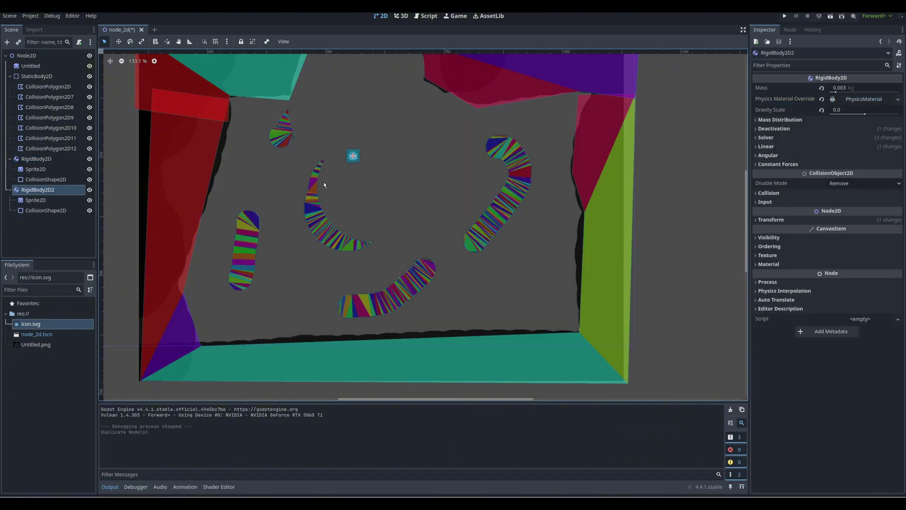
{"action": "key", "text": "w"}
{"action": "left_click_drag", "start_coordinate": [337, 190], "coordinate": [364, 182]}
{"action": "key", "text": "ctrl+d"}
{"action": "key", "text": "ctrl+d"}
{"action": "key", "text": "ctrl+d"}
{"action": "left_click_drag", "start_coordinate": [423, 185], "coordinate": [473, 233]}
{"action": "key", "text": "ctrl+d"}
{"action": "left_click_drag", "start_coordinate": [458, 250], "coordinate": [474, 277]}
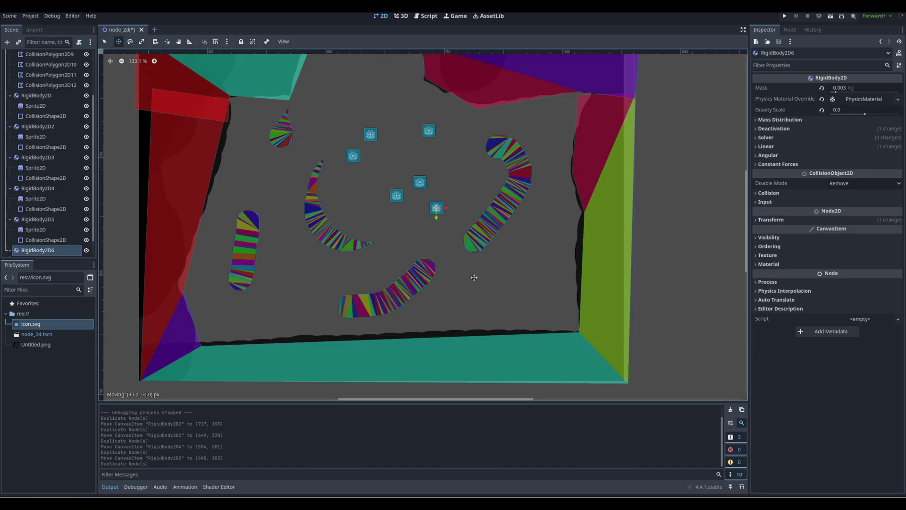
{"action": "left_click_drag", "start_coordinate": [484, 220], "coordinate": [489, 186]}
{"action": "key", "text": "ctrl+d"}
{"action": "left_click_drag", "start_coordinate": [444, 234], "coordinate": [405, 152]}
{"action": "key", "text": "ctrl+d"}
{"action": "key", "text": "ctrl+d"}
{"action": "left_click_drag", "start_coordinate": [417, 184], "coordinate": [356, 215]}
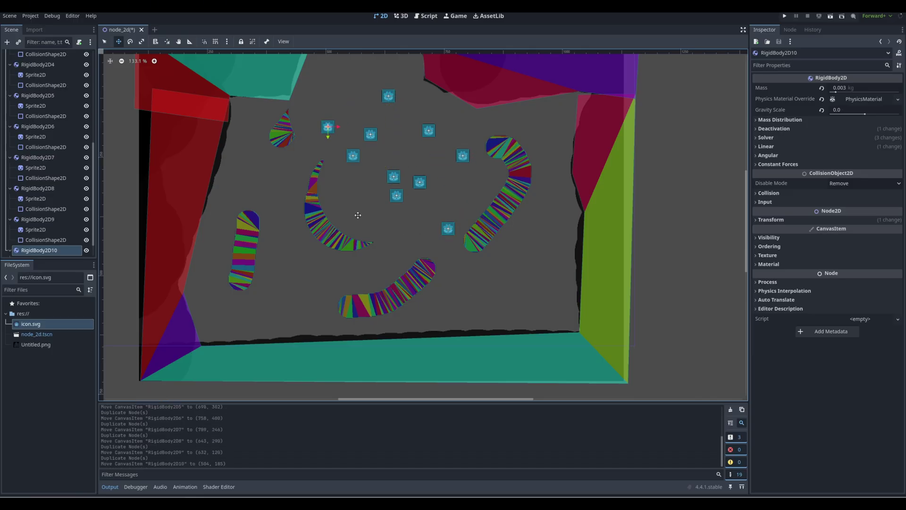
{"action": "key", "text": "ctrl+d"}
{"action": "left_click_drag", "start_coordinate": [328, 297], "coordinate": [327, 300]}
{"action": "key", "text": "ctrl+d"}
{"action": "left_click_drag", "start_coordinate": [327, 262], "coordinate": [325, 327]}
{"action": "key", "text": "ctrl+d"}
{"action": "left_click_drag", "start_coordinate": [295, 208], "coordinate": [275, 228]}
{"action": "key", "text": "q"}
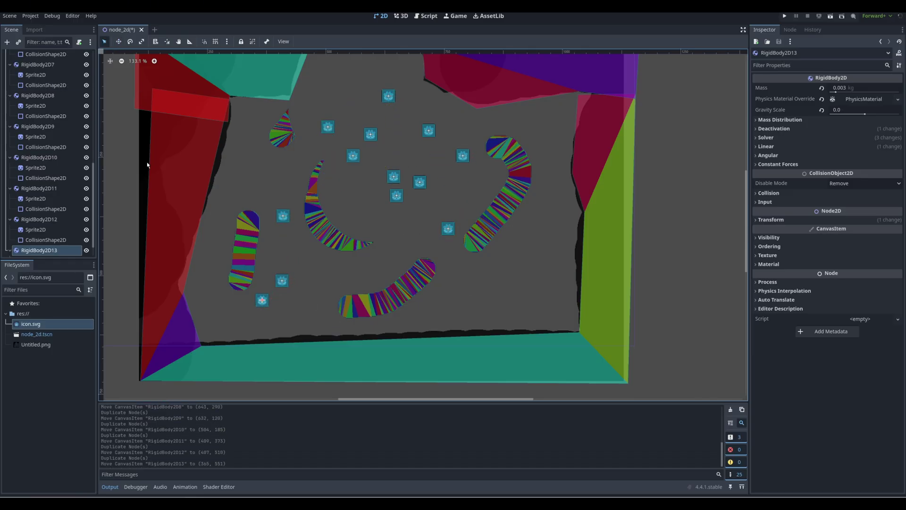
Review the project's advanced 2D physics settings, including the available physics engine options
{"action": "left_click", "coordinate": [30, 16]}
{"action": "left_click", "coordinate": [45, 42]}
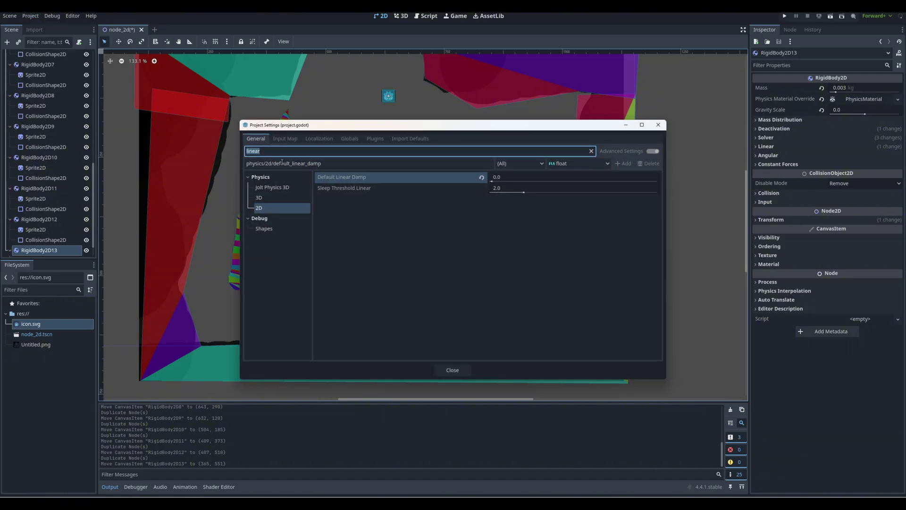
{"action": "left_click", "coordinate": [280, 177]}
{"action": "left_click", "coordinate": [280, 177]}
{"action": "left_click", "coordinate": [283, 187]}
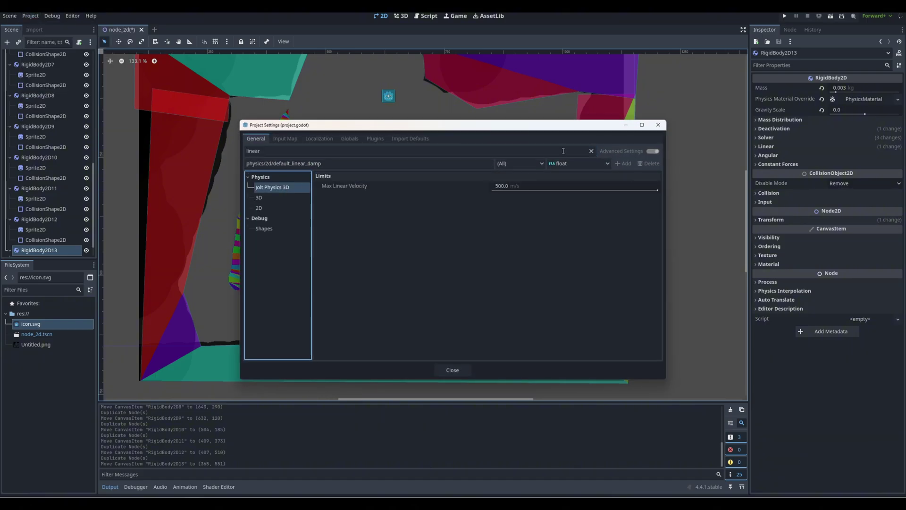
{"action": "left_click", "coordinate": [591, 150]}
{"action": "left_click", "coordinate": [653, 151]}
{"action": "scroll", "coordinate": [304, 254], "scroll_direction": "down", "scroll_amount": 8}
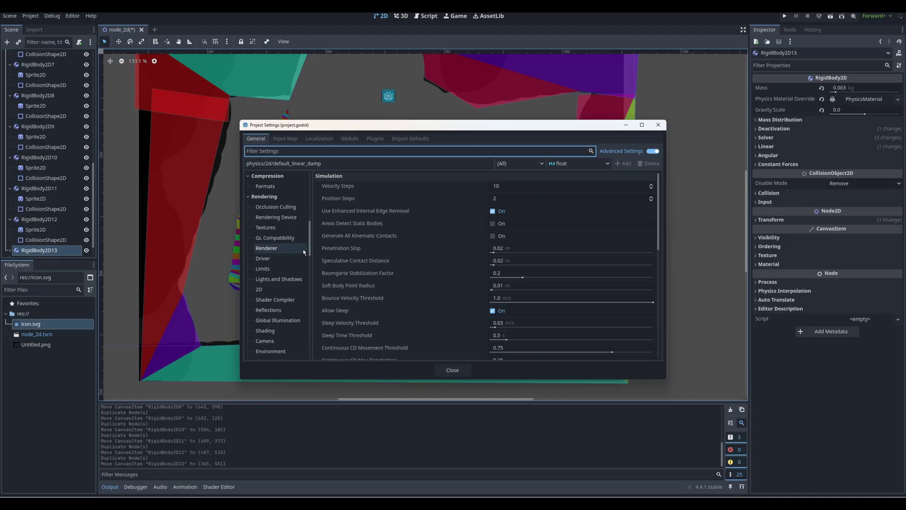
{"action": "scroll", "coordinate": [304, 254], "scroll_direction": "up", "scroll_amount": 10}
{"action": "left_click", "coordinate": [265, 248]}
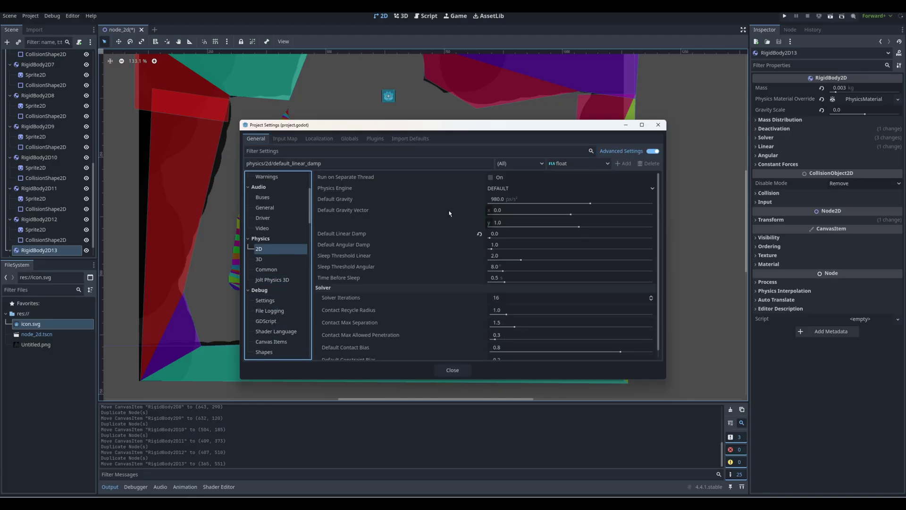
{"action": "left_click", "coordinate": [519, 188]}
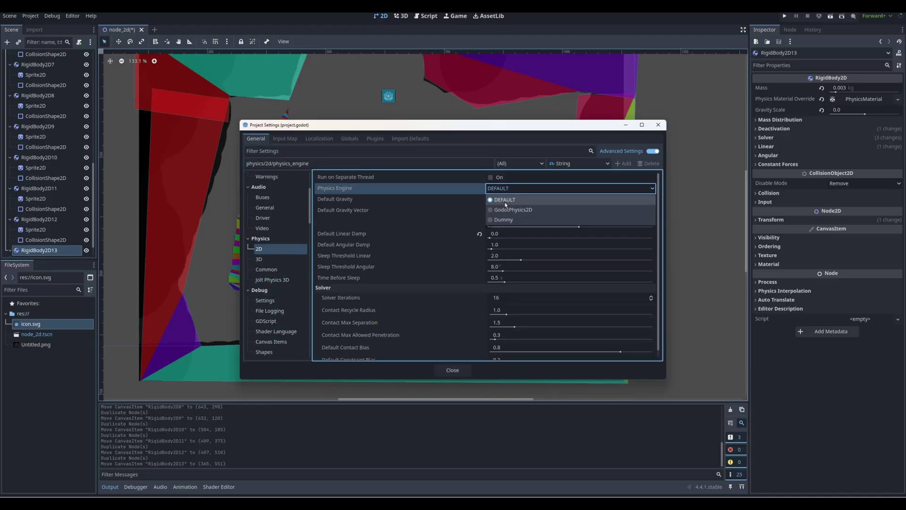
{"action": "left_click", "coordinate": [435, 206]}
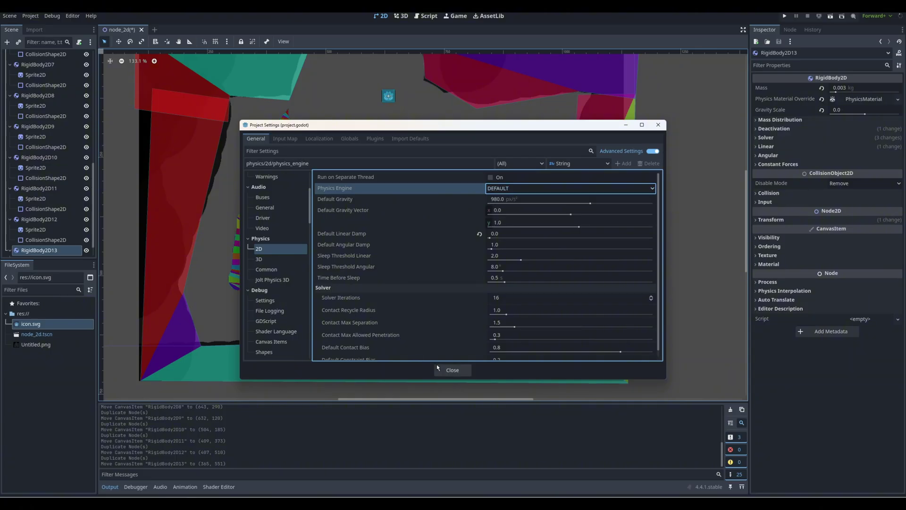
{"action": "left_click", "coordinate": [452, 371]}
Run the project to test all the racers bouncing around the track together, and close the test run
{"action": "key", "text": "F5"}
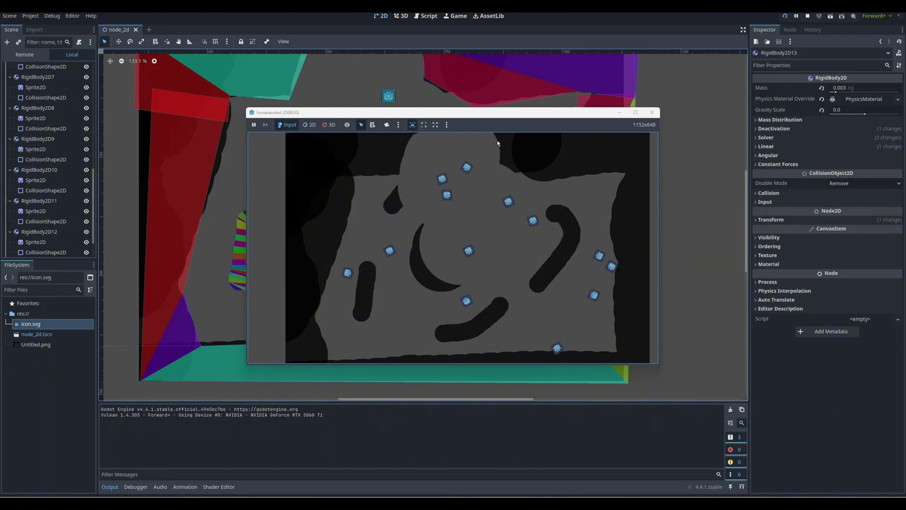
{"action": "left_click", "coordinate": [651, 112]}
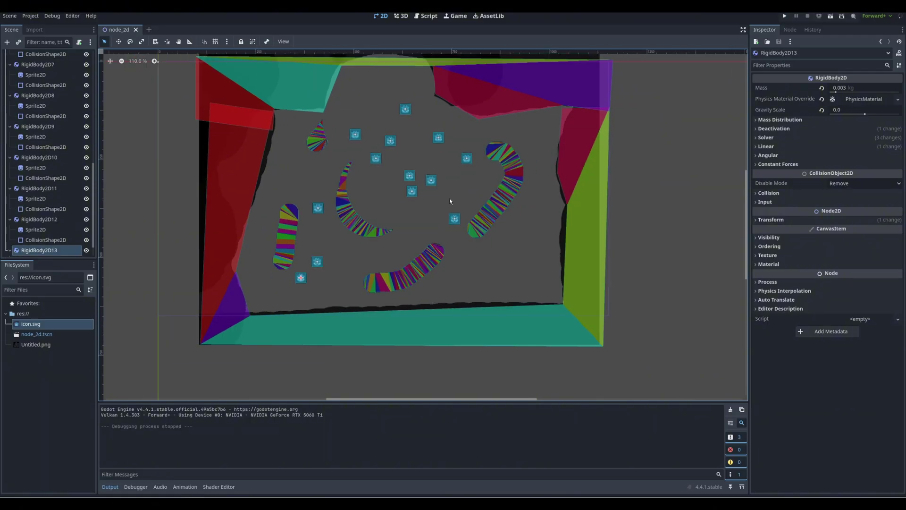
Move the central group of racers up into the opening near the track's upper edge
{"action": "left_click_drag", "start_coordinate": [449, 199], "coordinate": [374, 99]}
{"action": "left_click_drag", "start_coordinate": [445, 180], "coordinate": [369, 98]}
{"action": "key", "text": "w"}
{"action": "key", "text": "q"}
Cut the two racers beside the hook-shaped obstacle and the three near the upright capsule obstacle, and save the scene
{"action": "left_click_drag", "start_coordinate": [479, 146], "coordinate": [429, 222]}
{"action": "key", "text": "ctrl+x"}
{"action": "left_click_drag", "start_coordinate": [330, 297], "coordinate": [282, 183]}
{"action": "key", "text": "ctrl+x"}
{"action": "key", "text": "ctrl+s"}
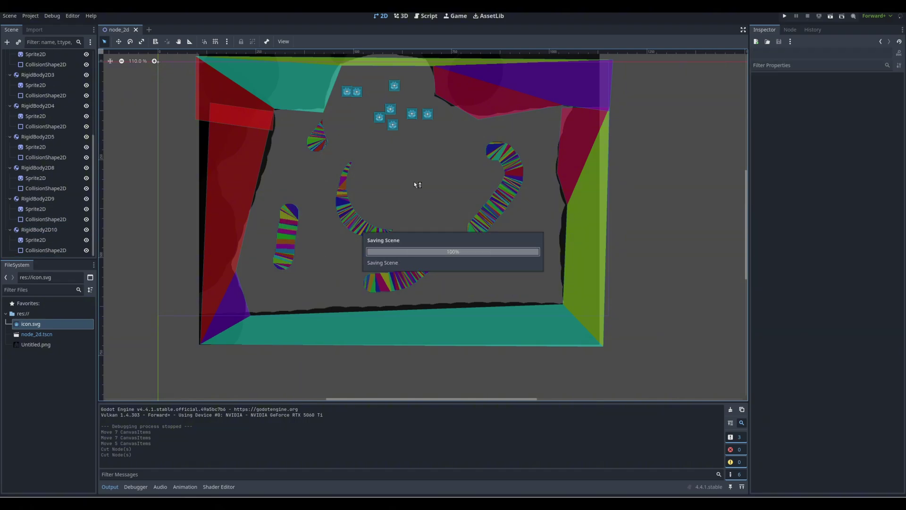